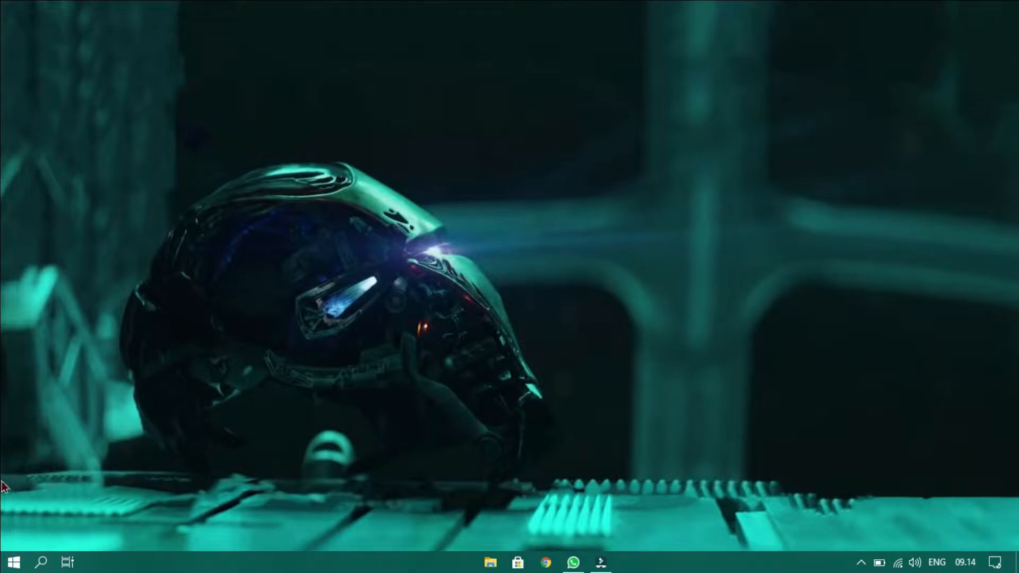
- Open the recent Word document "bahan video membuat halaman berbeda.docx"
click(13, 562)
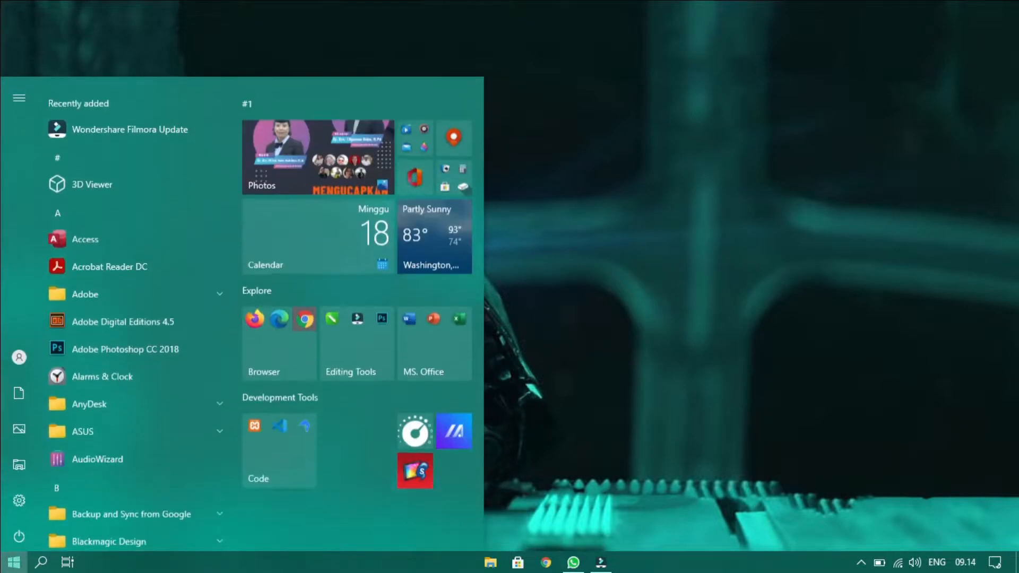
click(433, 331)
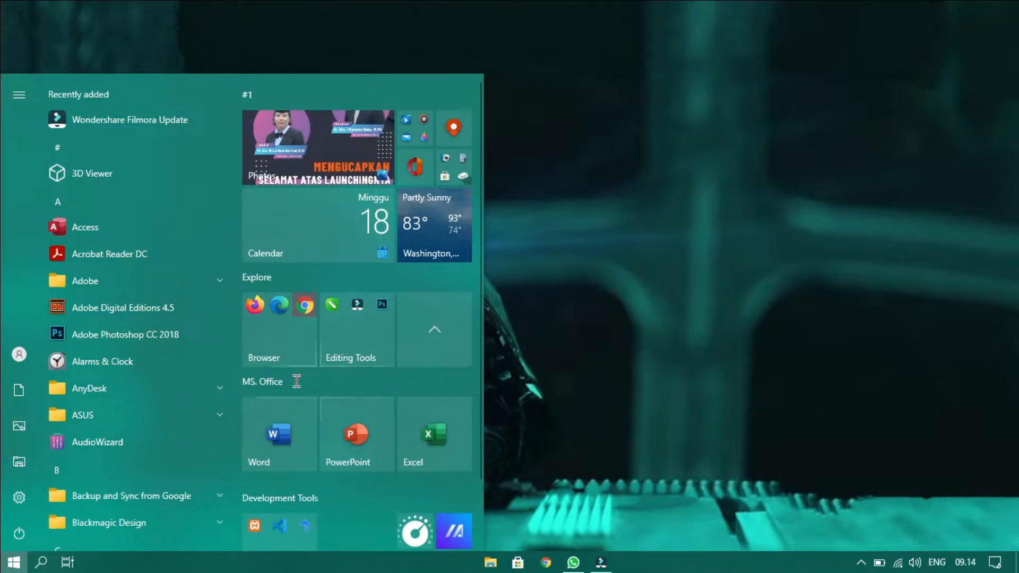
right_click(280, 432)
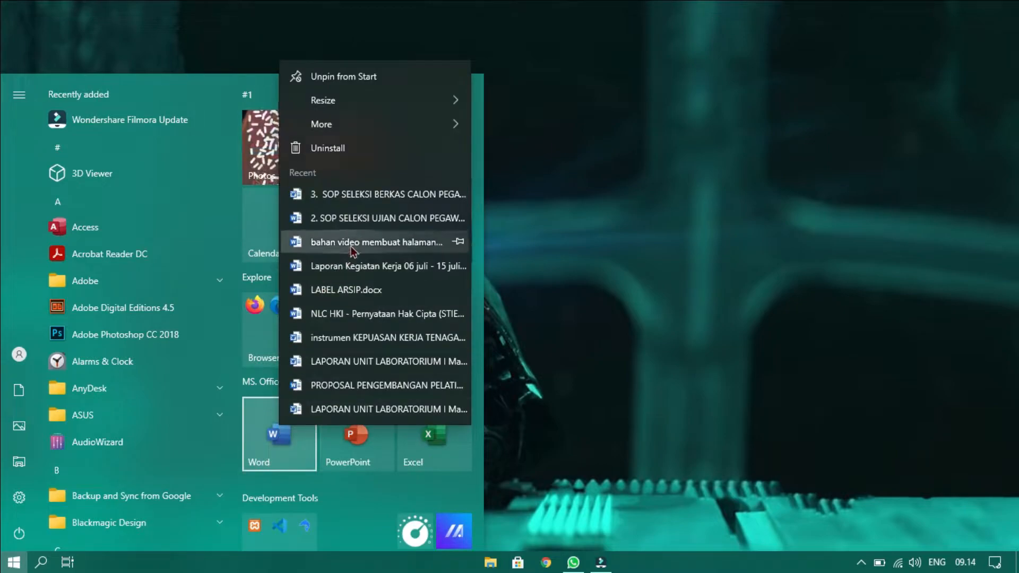
click(351, 247)
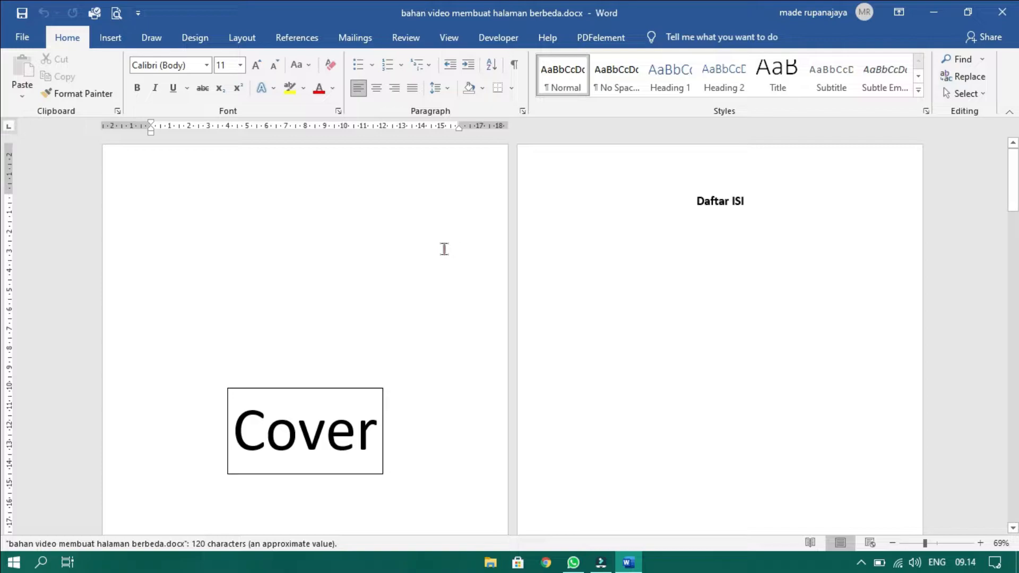
- Examine the cover page and the Daftar ISI page down to their footers for page numbering
scroll(444, 249, down, 5)
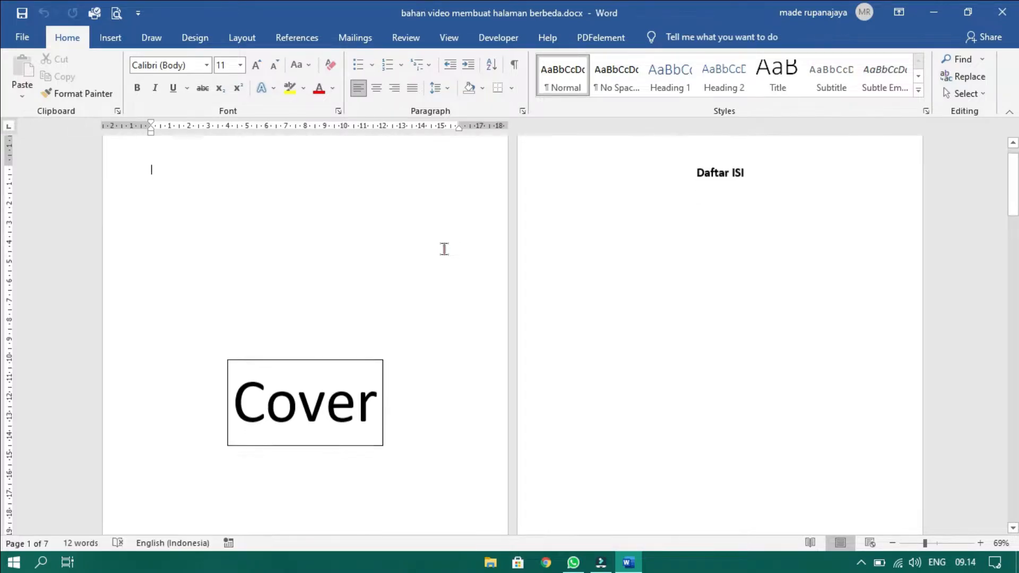
scroll(444, 249, down, 6)
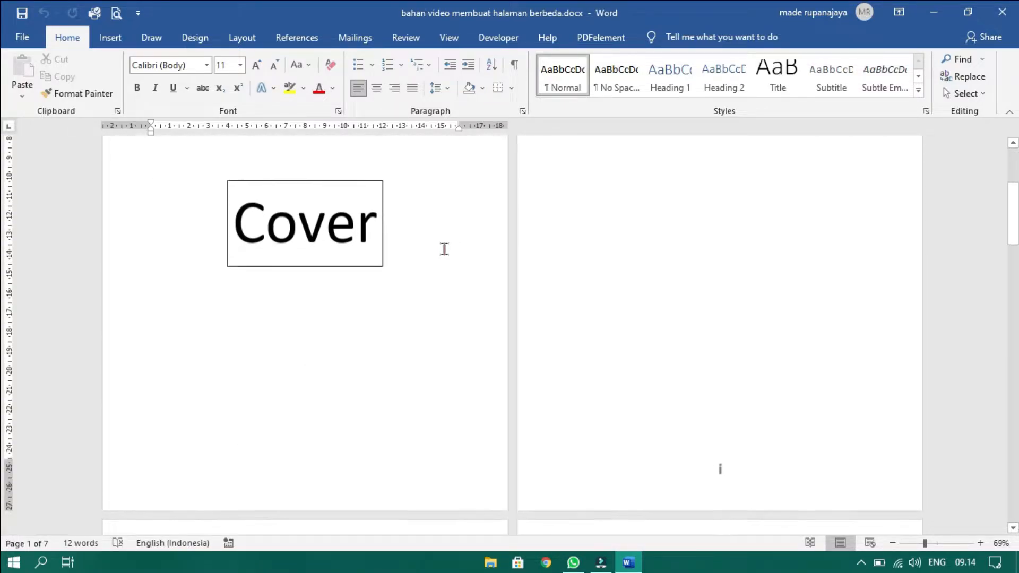
scroll(444, 248, down, 2)
scroll(444, 249, up, 10)
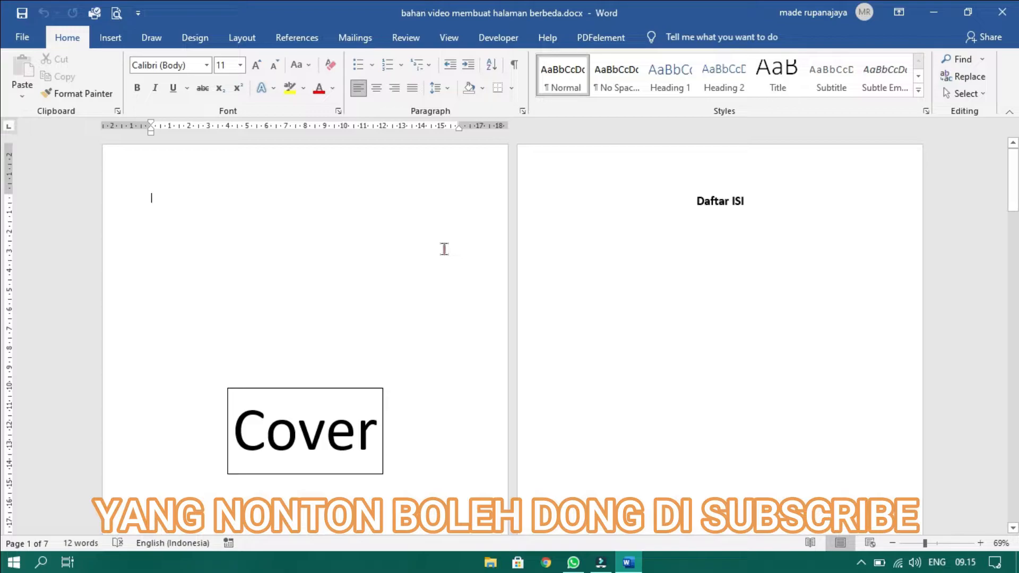
scroll(444, 249, down, 3)
scroll(444, 249, up, 2)
scroll(444, 249, down, 4)
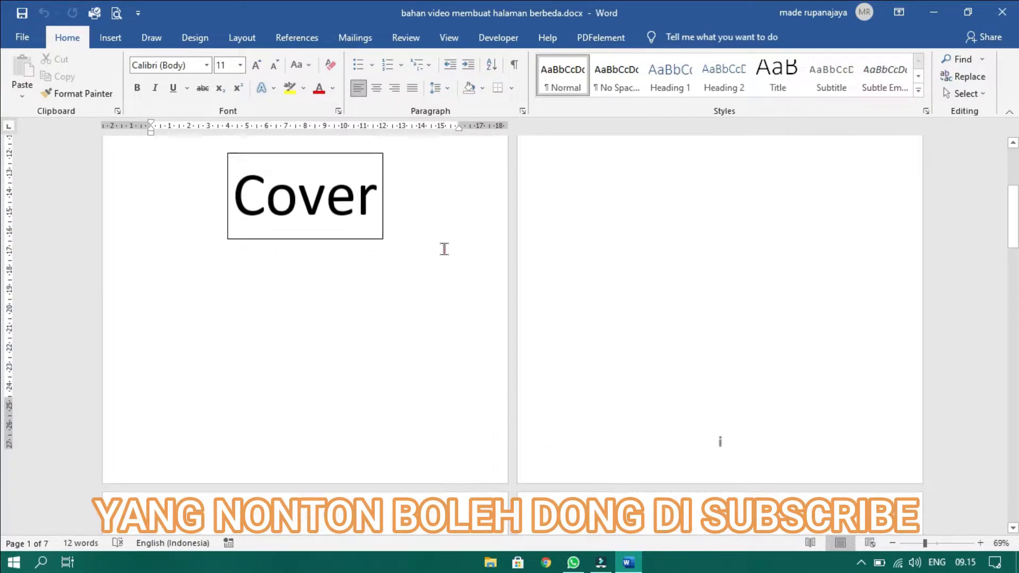
click(299, 390)
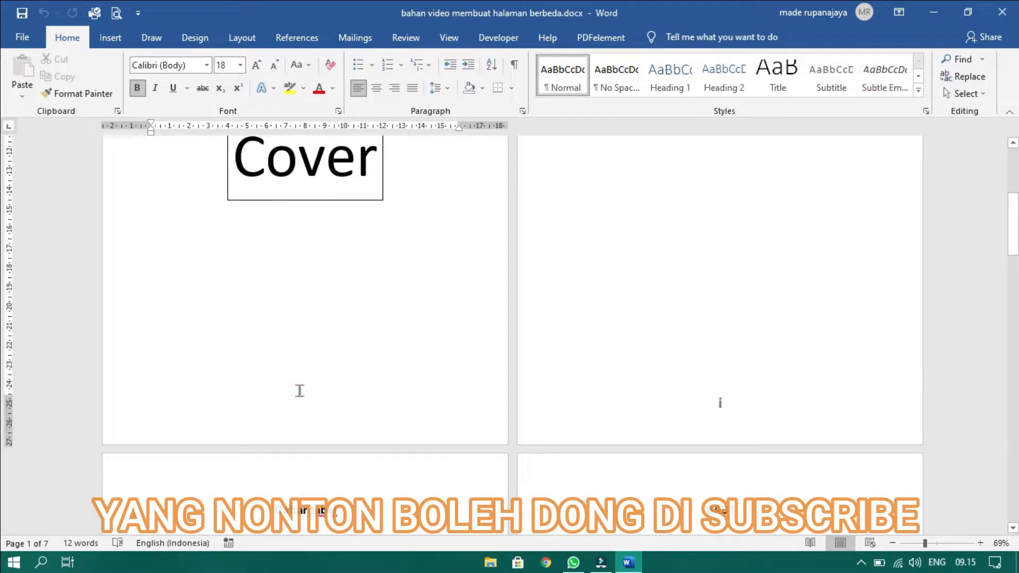
key(ctrl+Return)
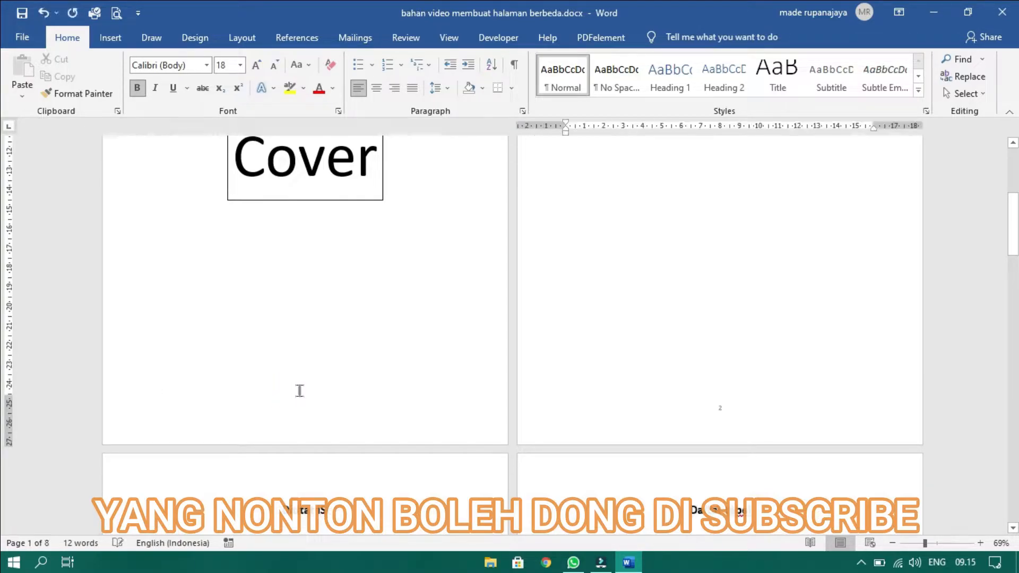
scroll(628, 283, up, 3)
scroll(631, 281, down, 2)
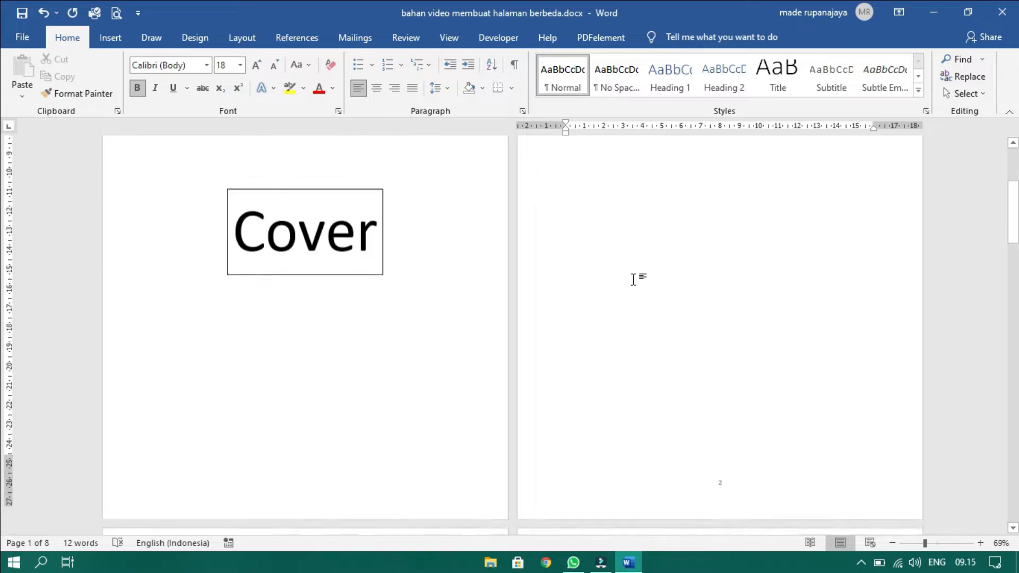
scroll(633, 279, up, 2)
scroll(632, 279, up, 2)
key(BackSpace)
scroll(590, 298, up, 2)
scroll(727, 332, down, 1)
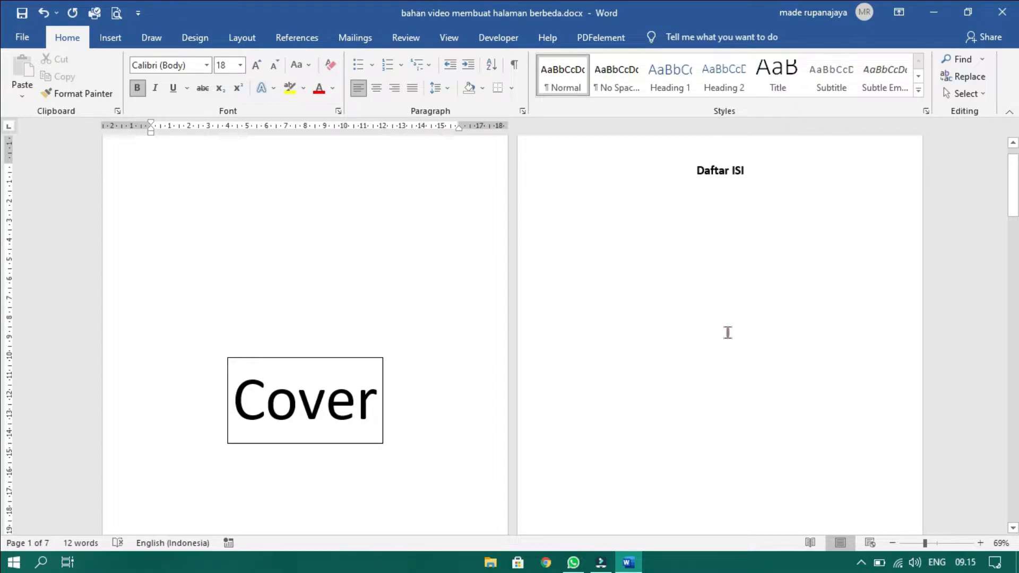
- Examine the page number in the footer of the Daftar ISI page
scroll(727, 332, down, 4)
scroll(728, 332, down, 3)
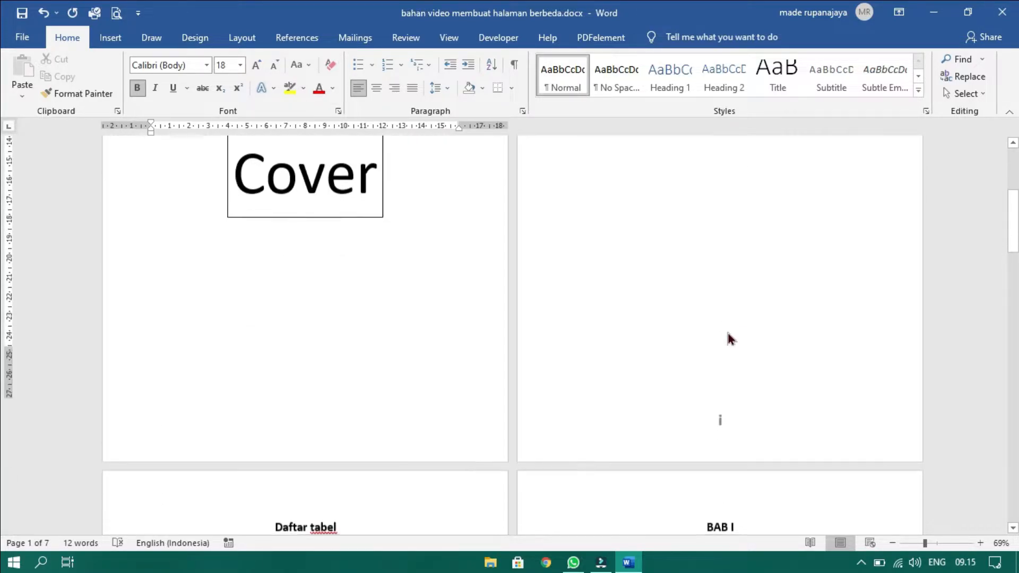
scroll(727, 338, down, 4)
right_click(724, 306)
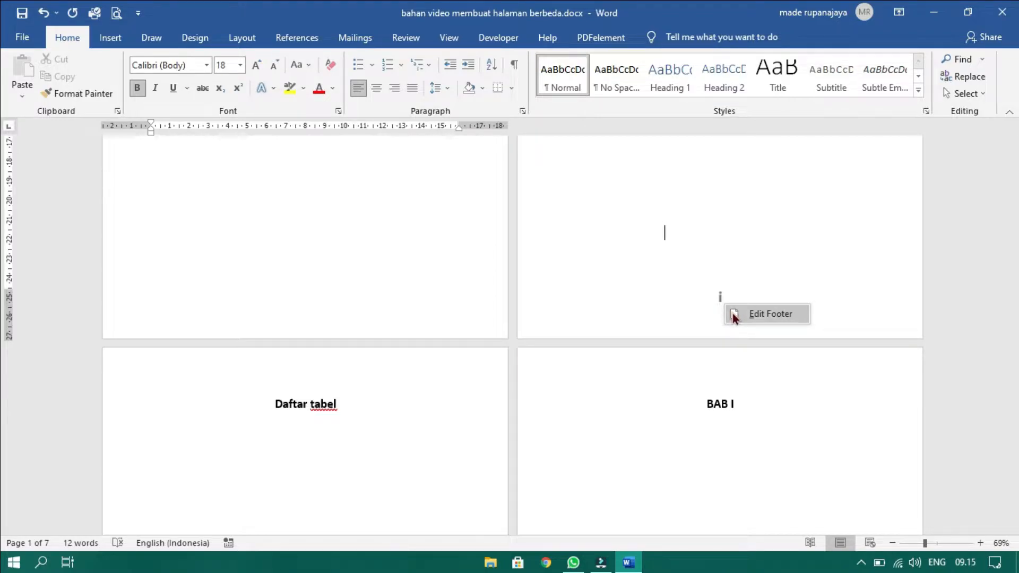
click(706, 312)
click(724, 303)
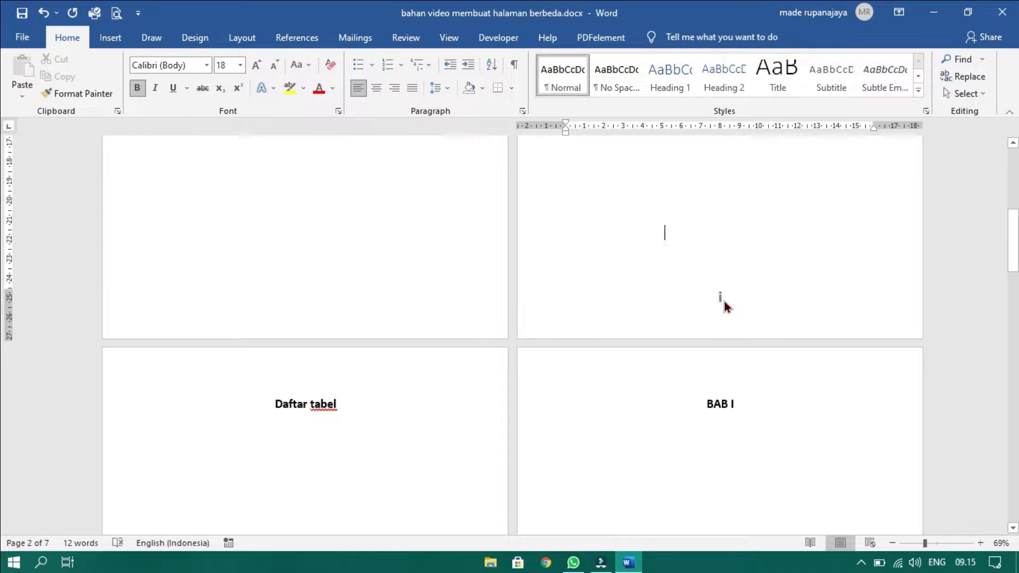
- Examine the footer page numbers on the Daftar tabel, BAB I, ISI and Isi 2 pages
scroll(725, 303, down, 1)
scroll(724, 303, down, 10)
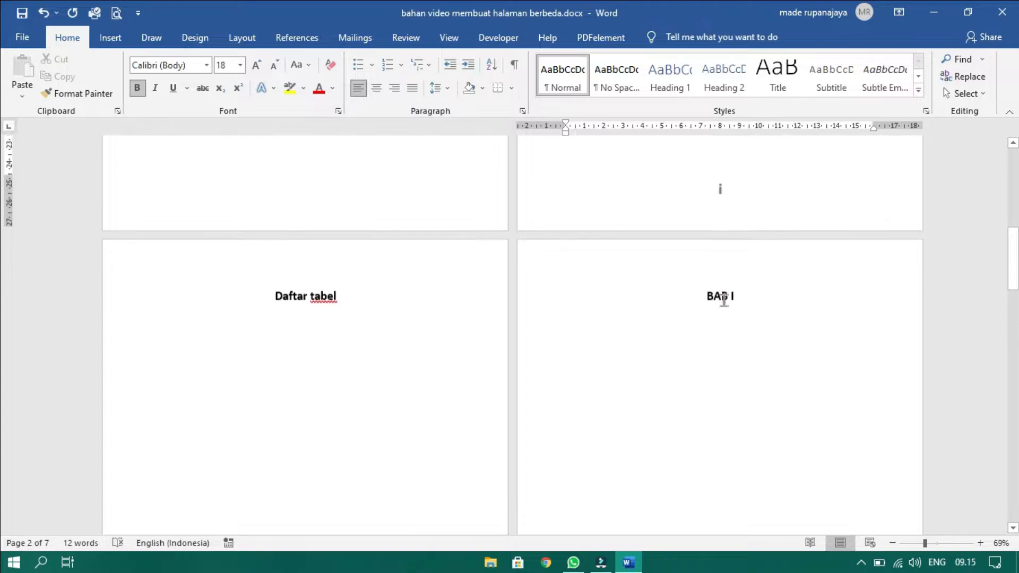
scroll(411, 316, up, 1)
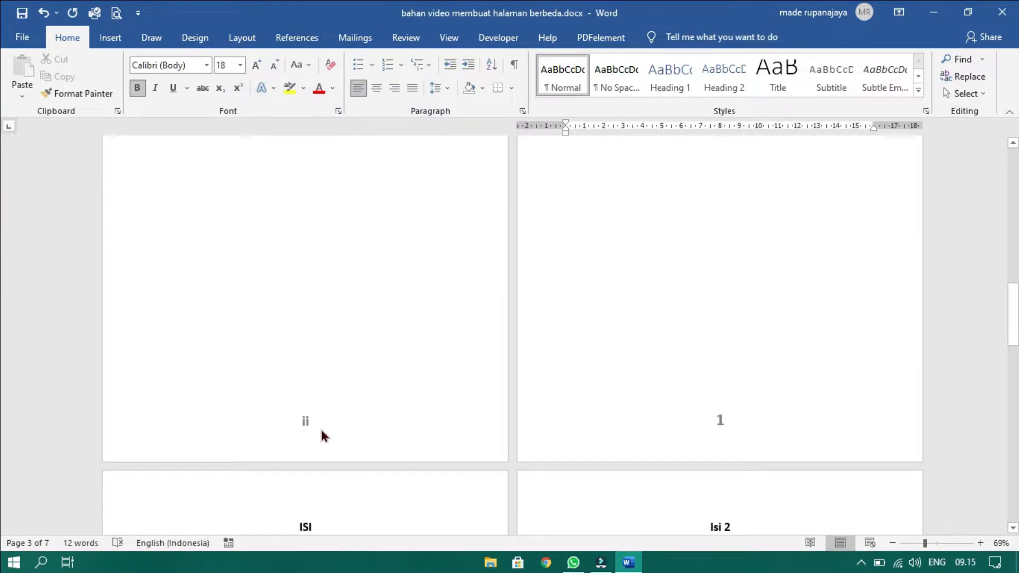
scroll(320, 430, down, 4)
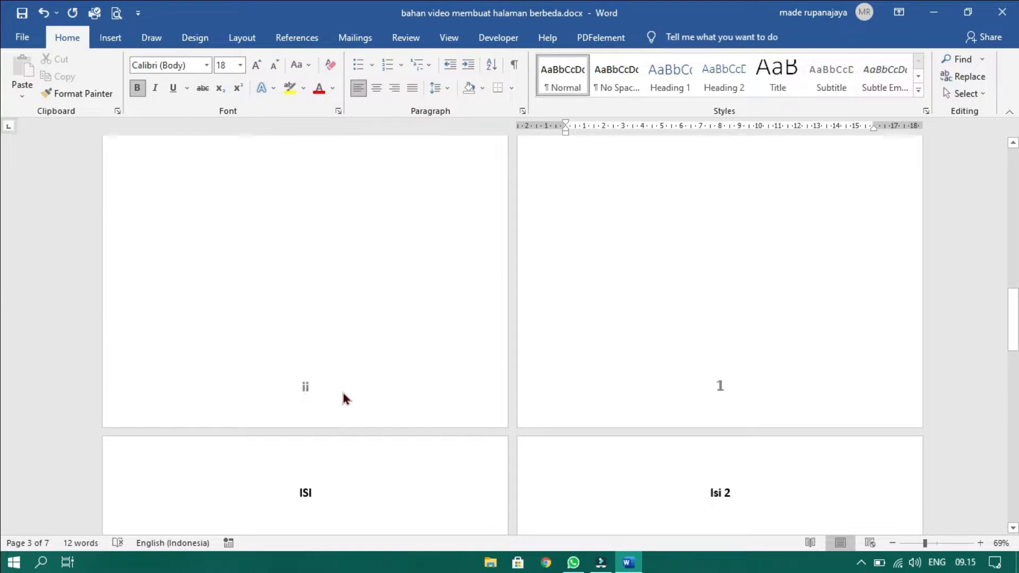
scroll(345, 398, down, 1)
scroll(432, 380, up, 8)
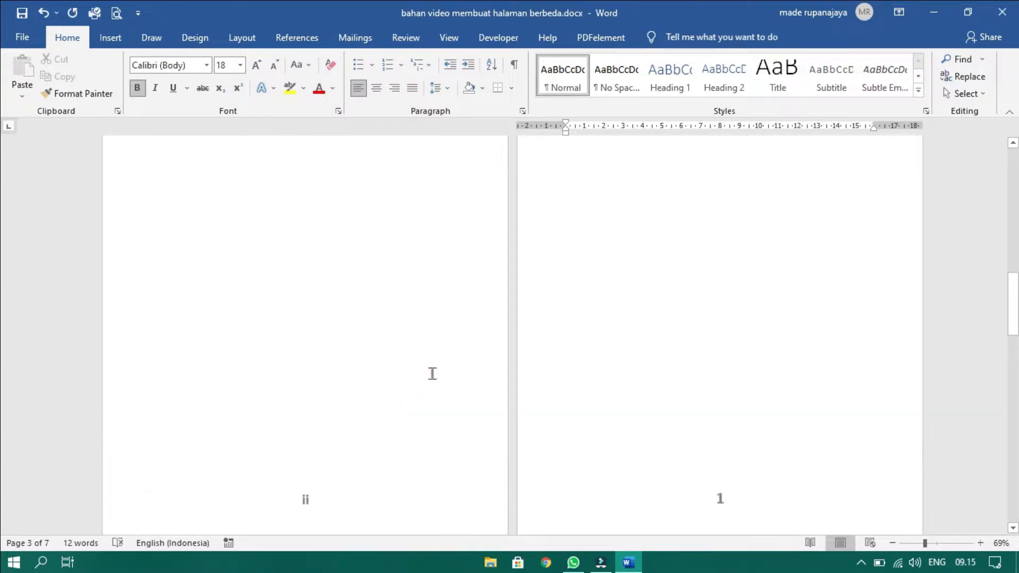
scroll(729, 469, down, 8)
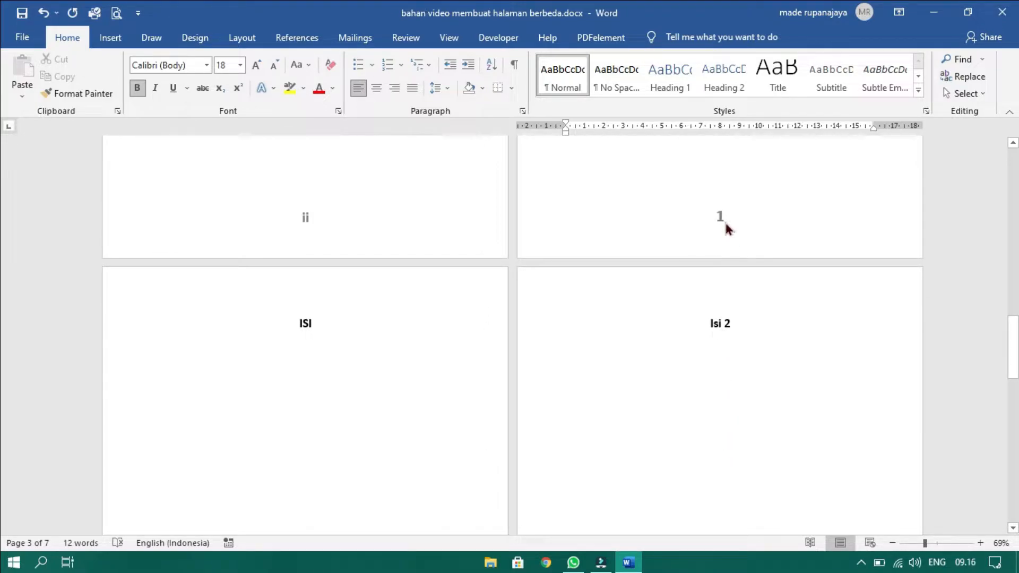
scroll(724, 221, down, 8)
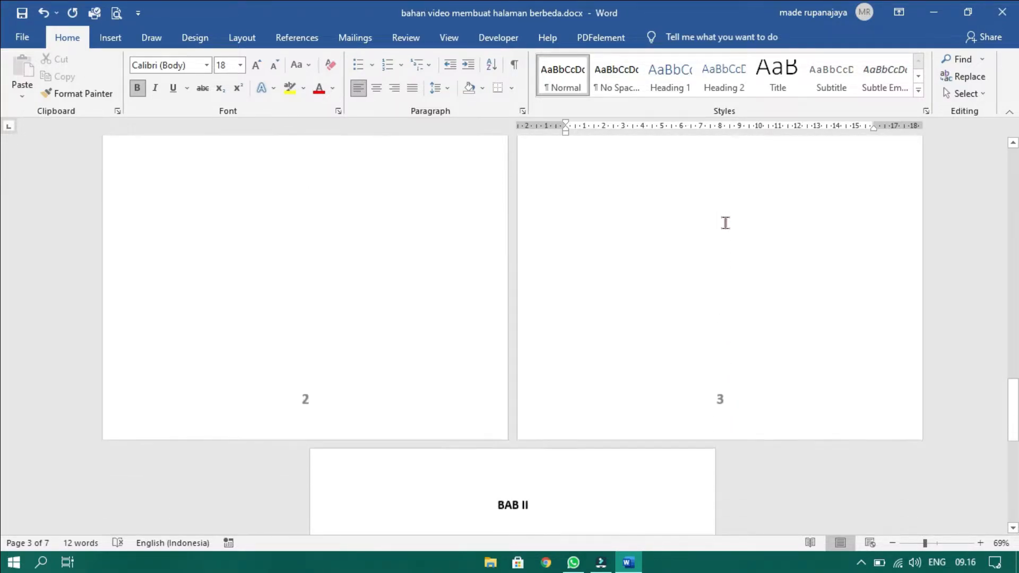
- Delete the page number from the first-page footer of Section 2 on the Daftar ISI page and leave footer editing
scroll(725, 223, up, 15)
scroll(725, 222, up, 10)
scroll(725, 223, down, 7)
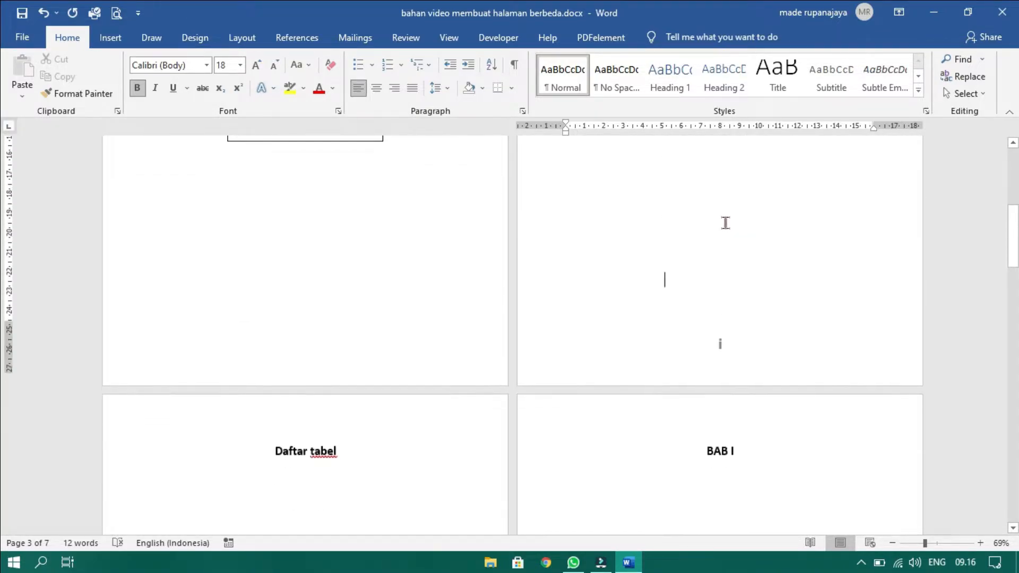
right_click(333, 337)
click(345, 347)
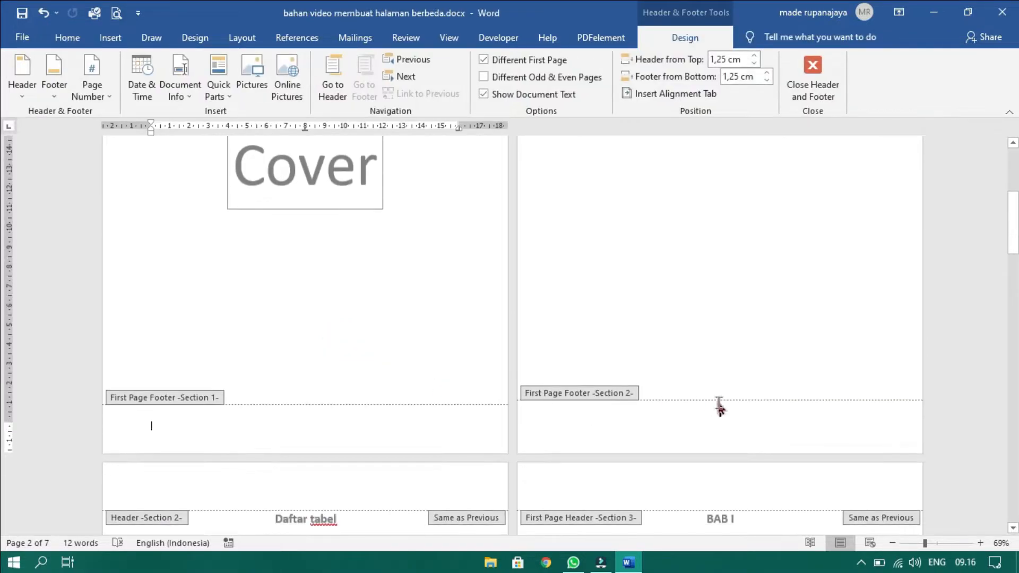
click(739, 412)
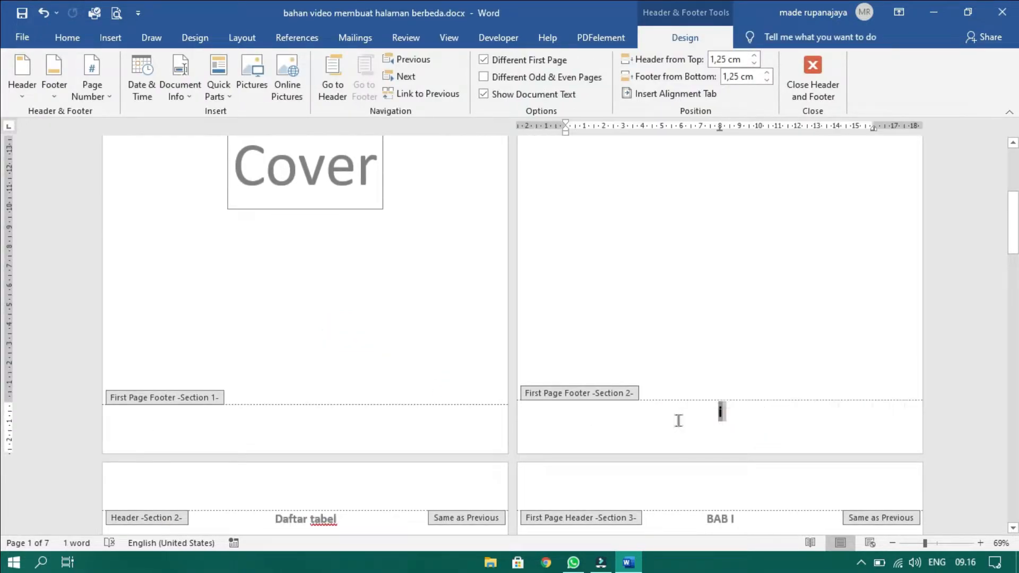
key(BackSpace)
scroll(679, 424, down, 3)
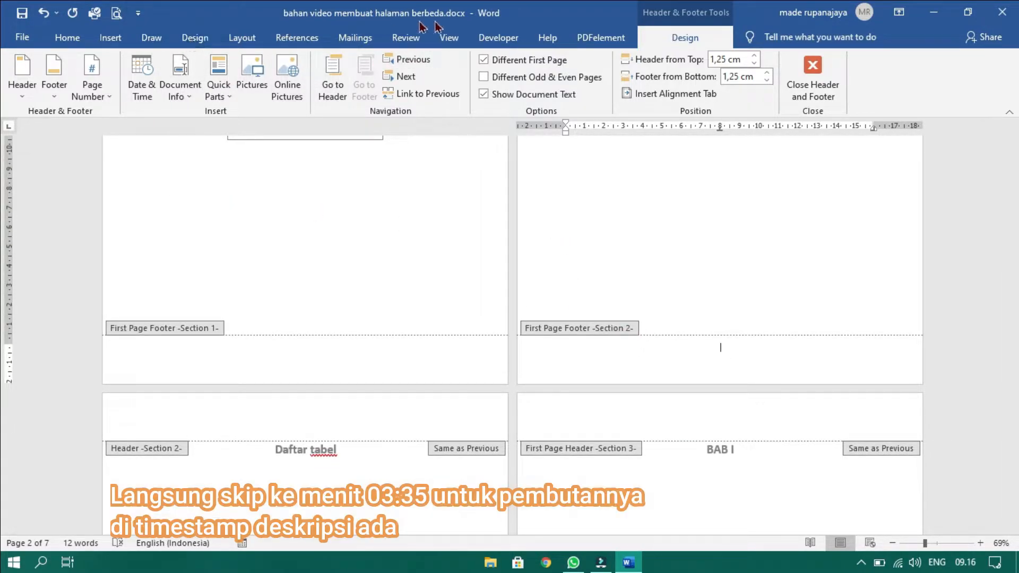
click(829, 65)
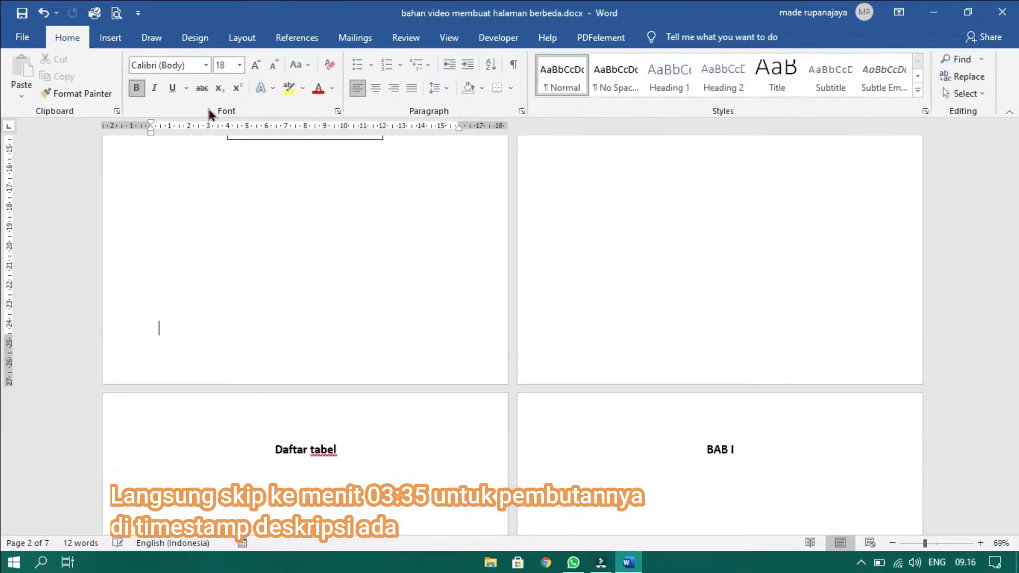
- Delete the page number from the Section 2 footer on the Daftar tabel page, check the following footers, and leave footer editing
scroll(371, 375, down, 8)
scroll(372, 375, down, 5)
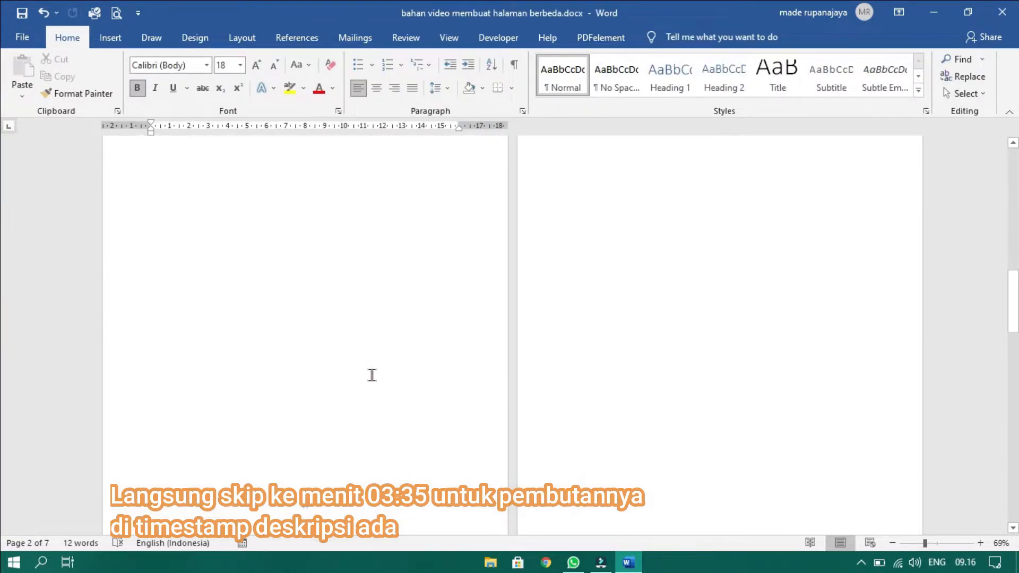
right_click(336, 413)
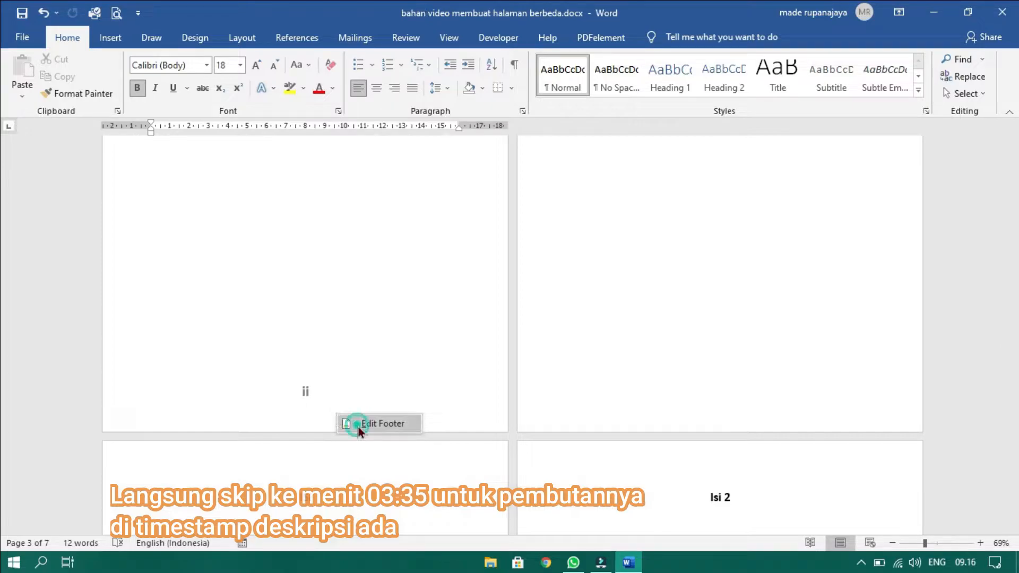
click(358, 425)
drag(330, 486, 279, 489)
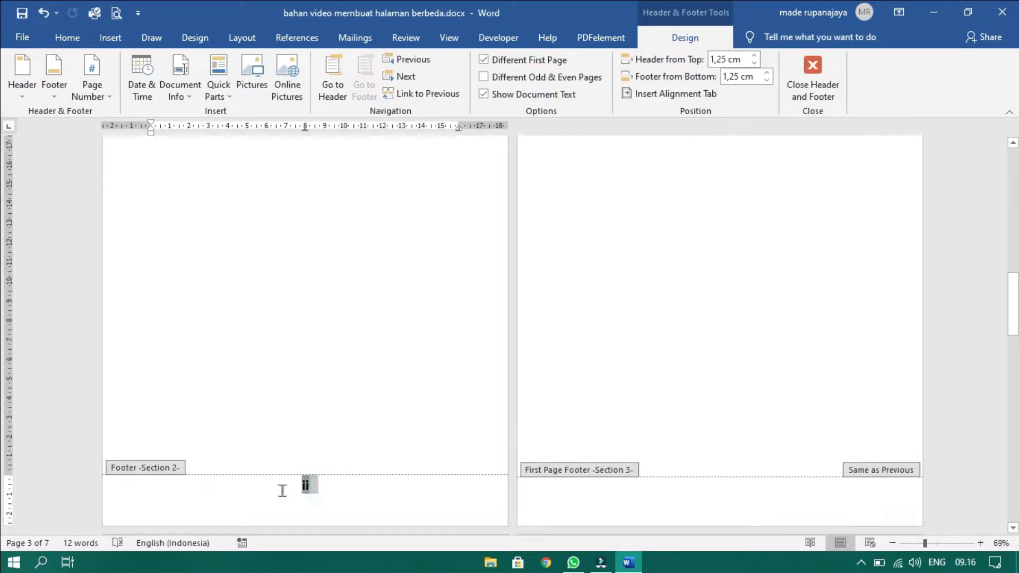
key(Delete)
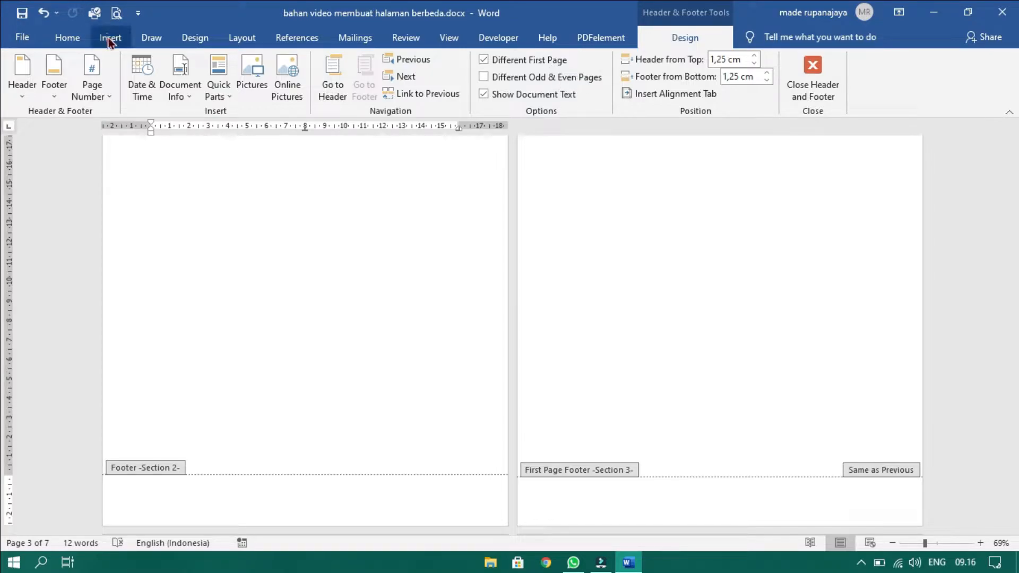
scroll(413, 344, down, 10)
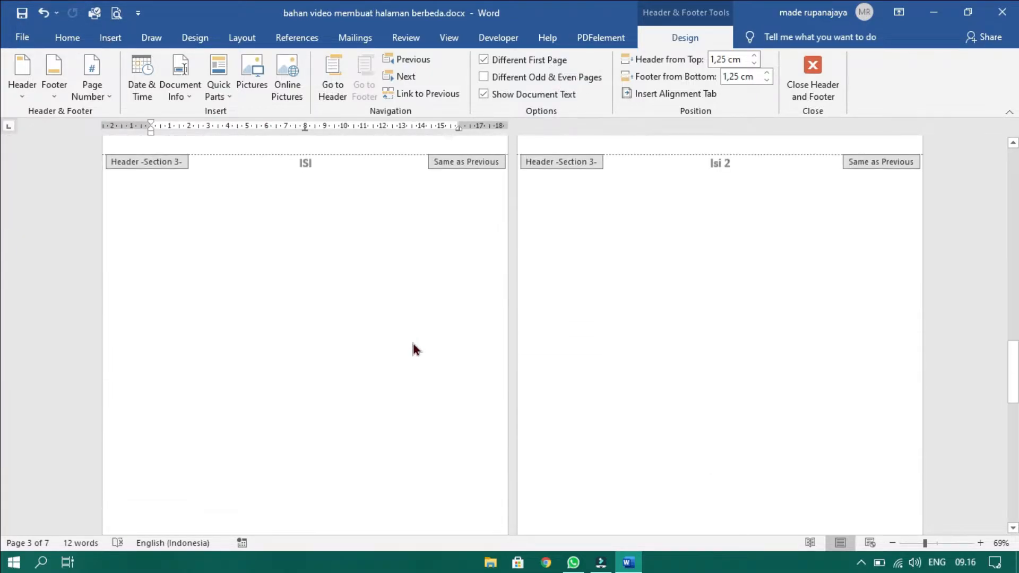
scroll(393, 366, down, 10)
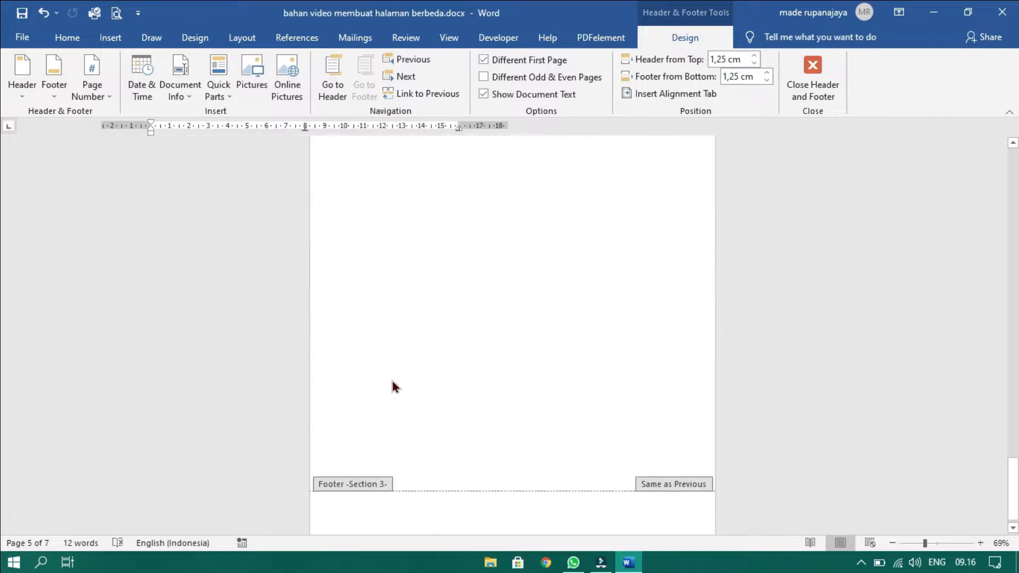
click(804, 74)
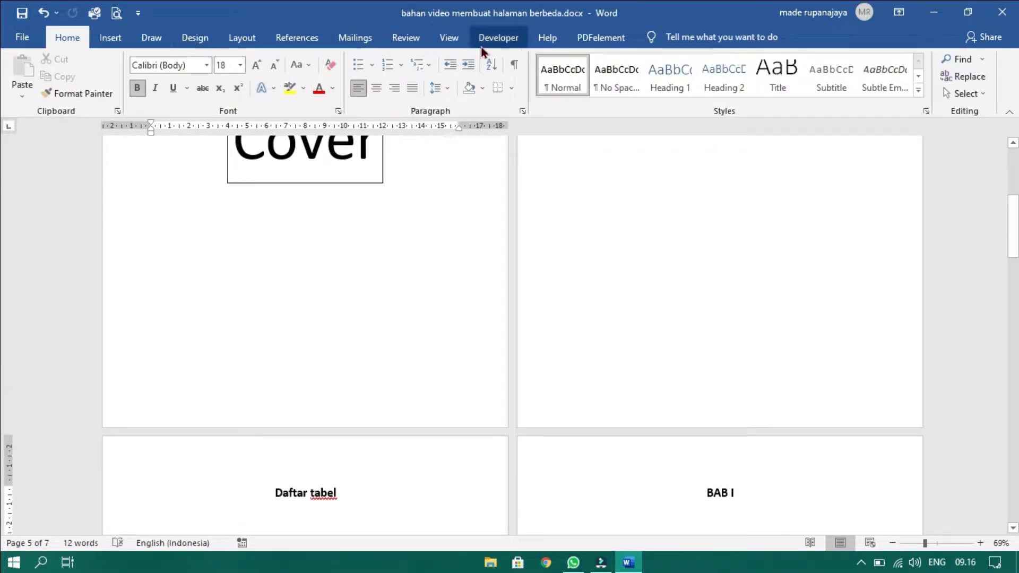
- Switch the document to Draft view so its section breaks are displayed
click(443, 39)
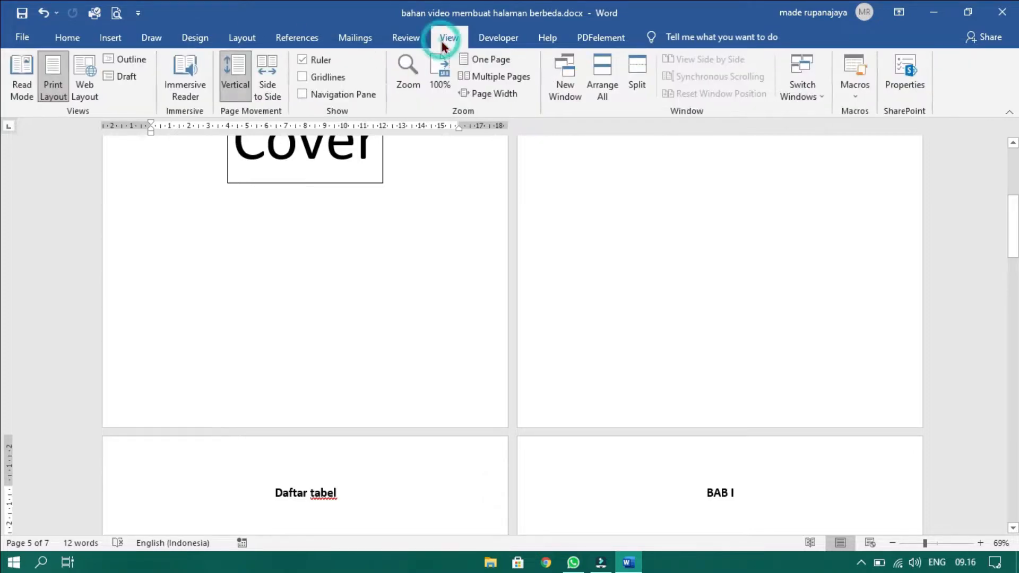
click(119, 76)
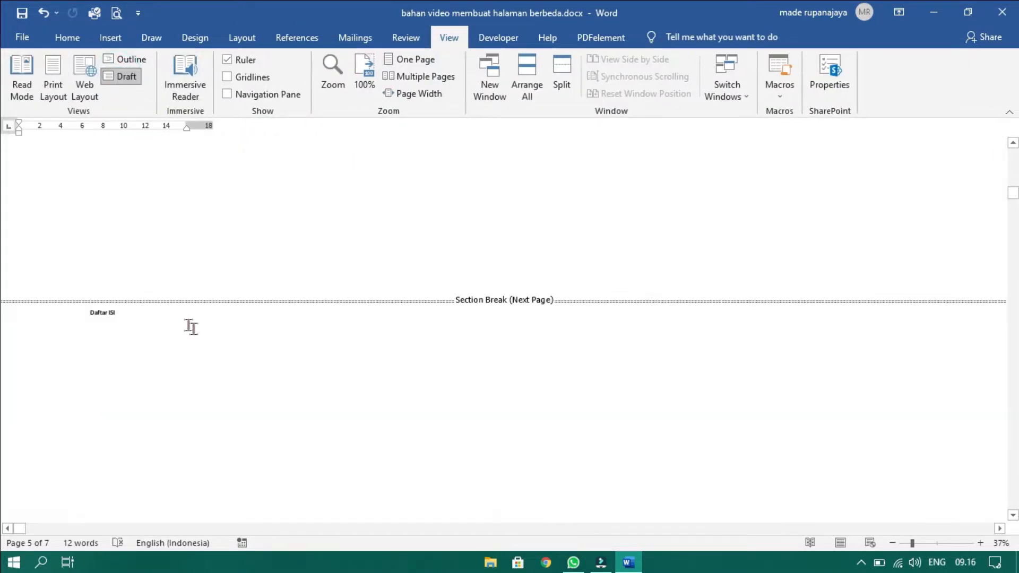
- Delete the Next Page section breaks directly above the Daftar ISI and BAB I headings
click(161, 299)
key(Delete)
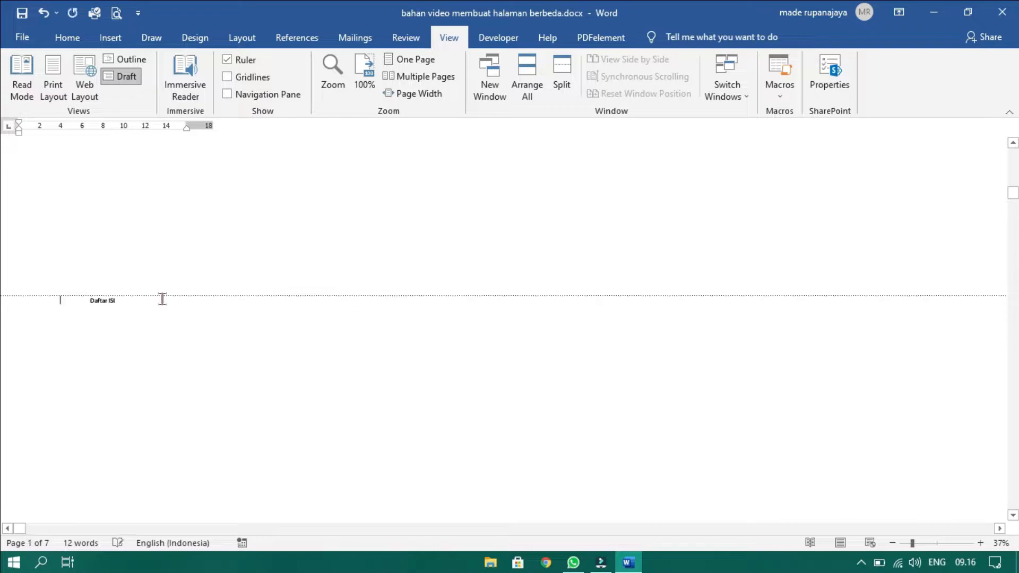
scroll(163, 298, up, 3)
scroll(162, 299, down, 15)
scroll(162, 299, up, 7)
scroll(163, 299, up, 3)
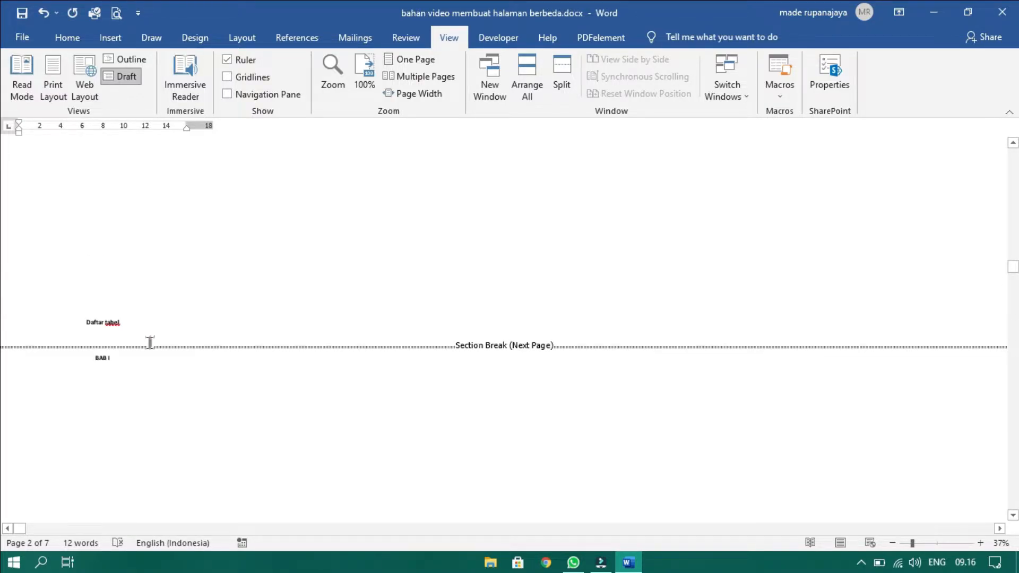
click(148, 347)
key(Delete)
- Check the draft for remaining section breaks and switch the document back to Print Layout view
scroll(148, 348, down, 10)
scroll(150, 352, up, 15)
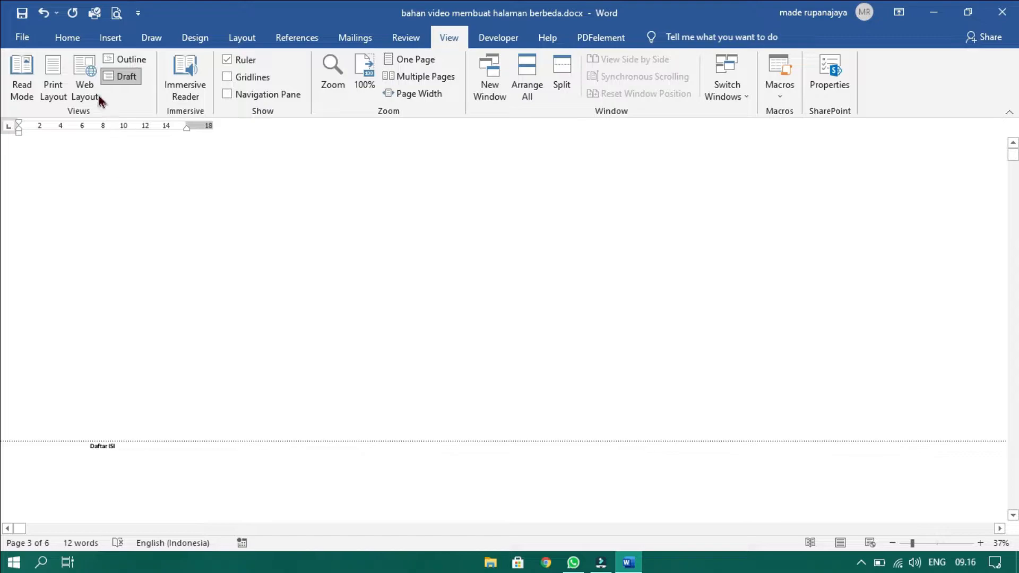
click(52, 91)
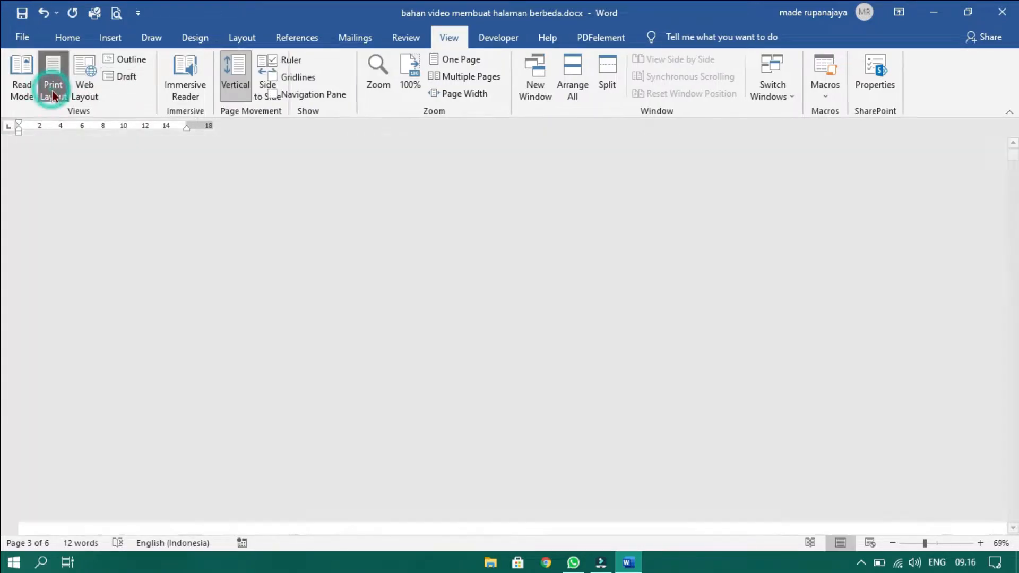
- Left-align the Daftar tabel heading and insert a page break in front of it
scroll(444, 395, down, 2)
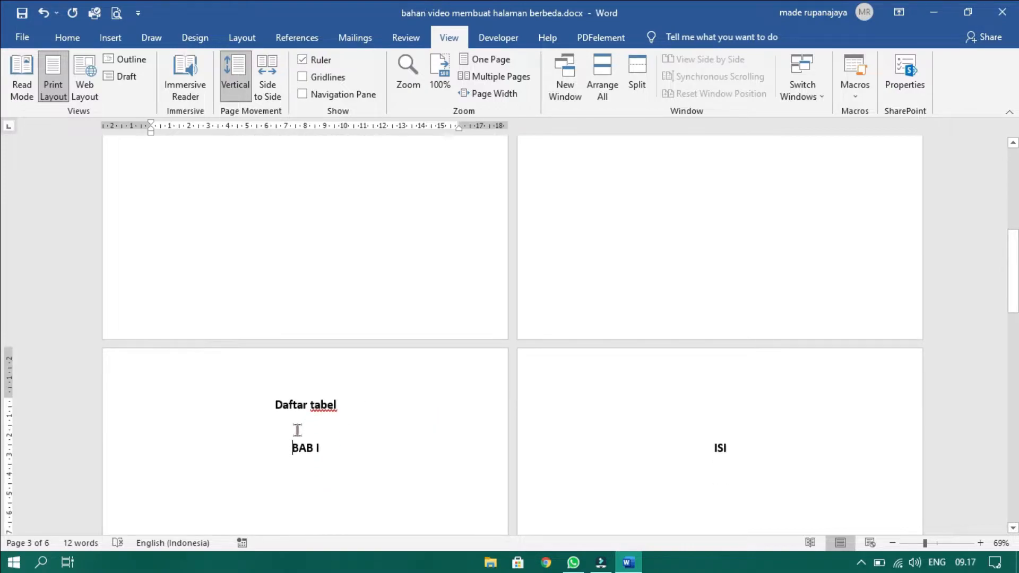
click(277, 408)
click(322, 409)
key(ctrl+l)
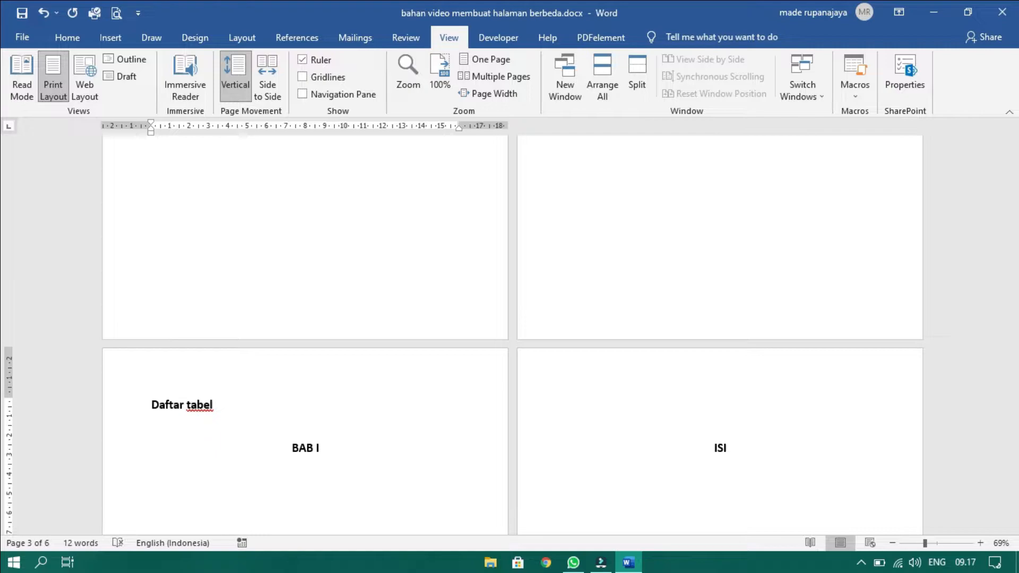
key(Home)
key(ctrl+Return)
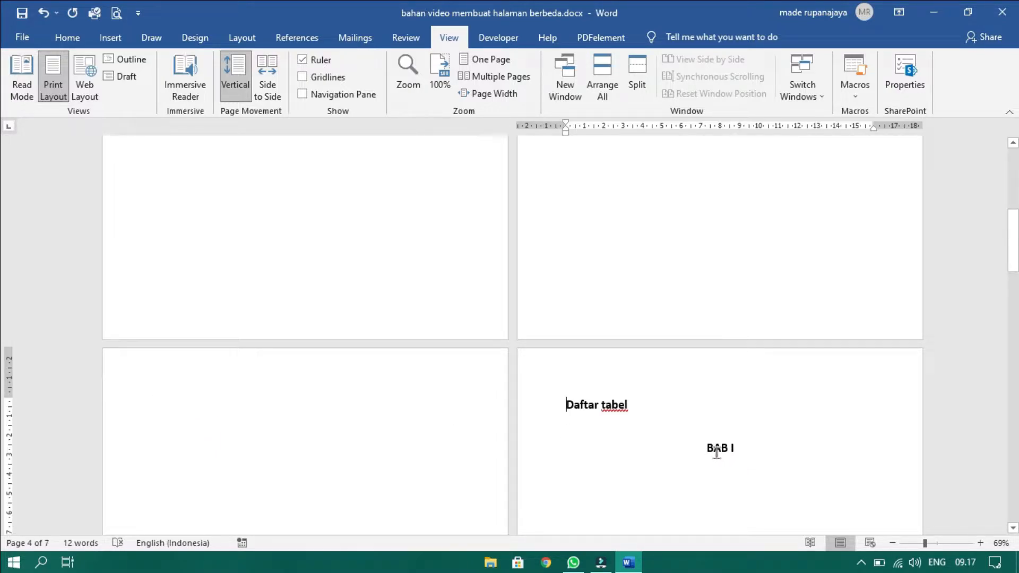
- Insert a page break in front of the BAB I heading below Daftar tabel
click(715, 449)
key(Home)
key(ctrl+Return)
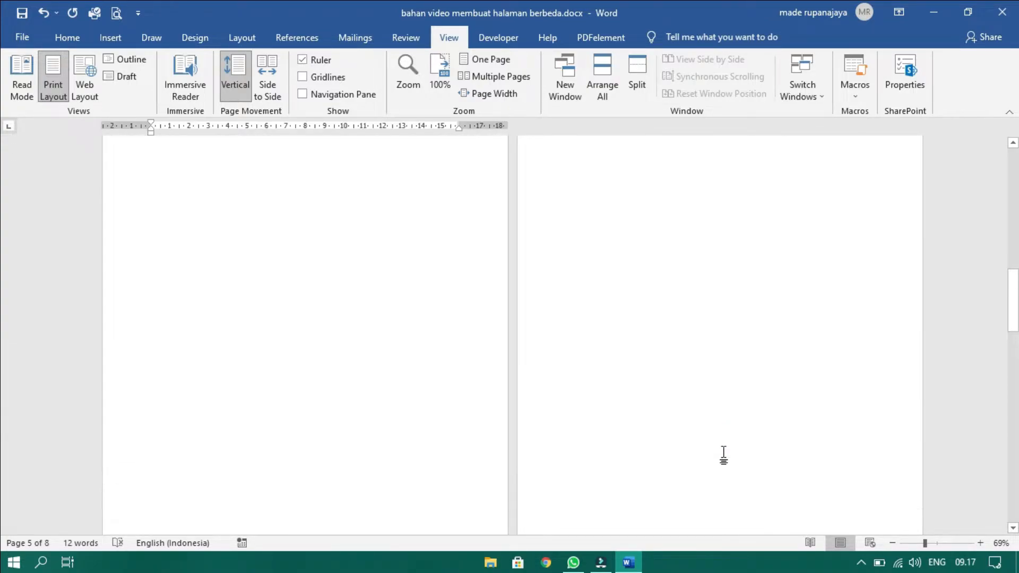
- Remove the extra page break in front of the Daftar tabel heading
scroll(723, 455, up, 10)
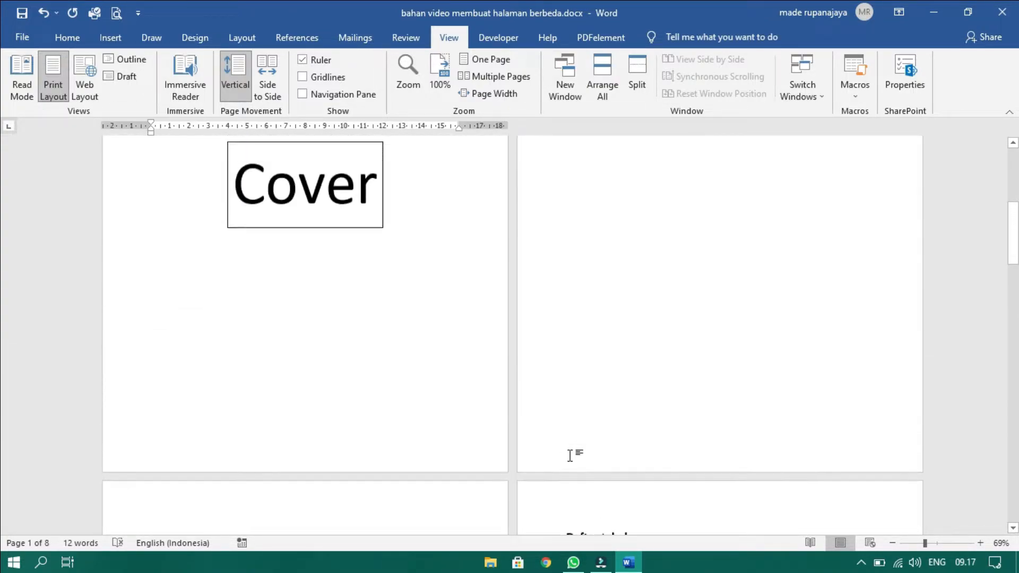
scroll(570, 455, down, 3)
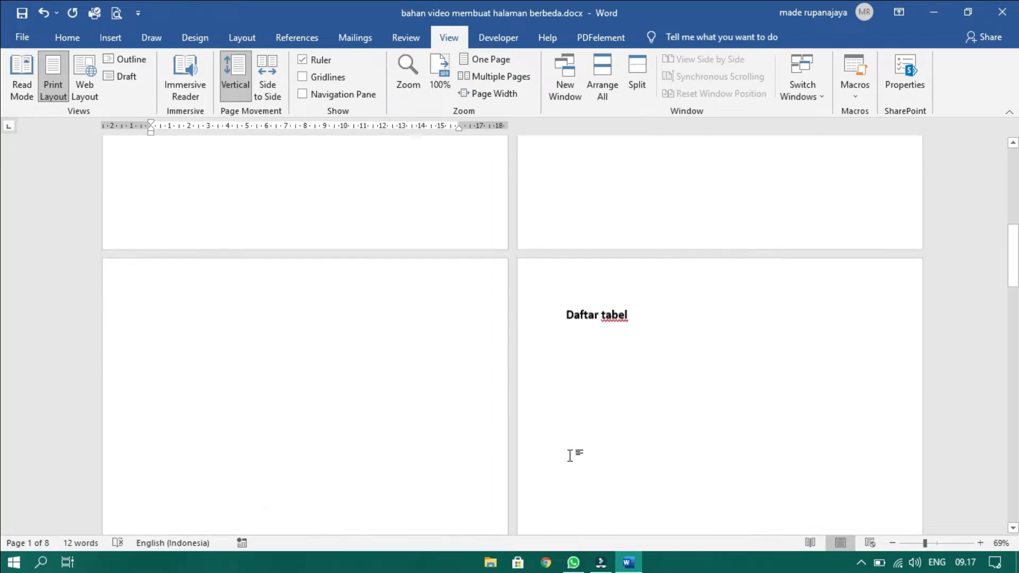
scroll(569, 456, up, 3)
scroll(568, 477, down, 6)
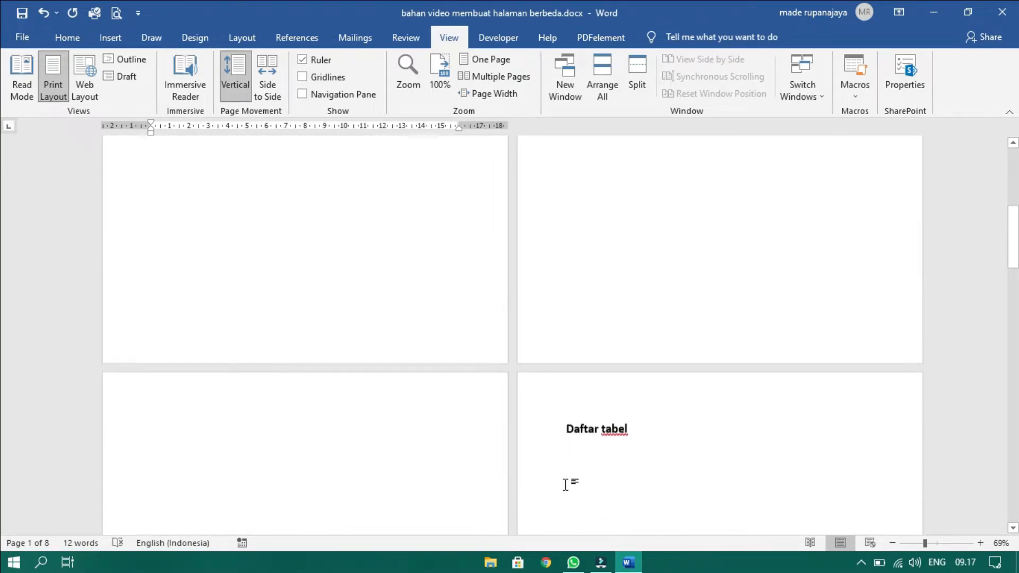
click(564, 431)
key(BackSpace)
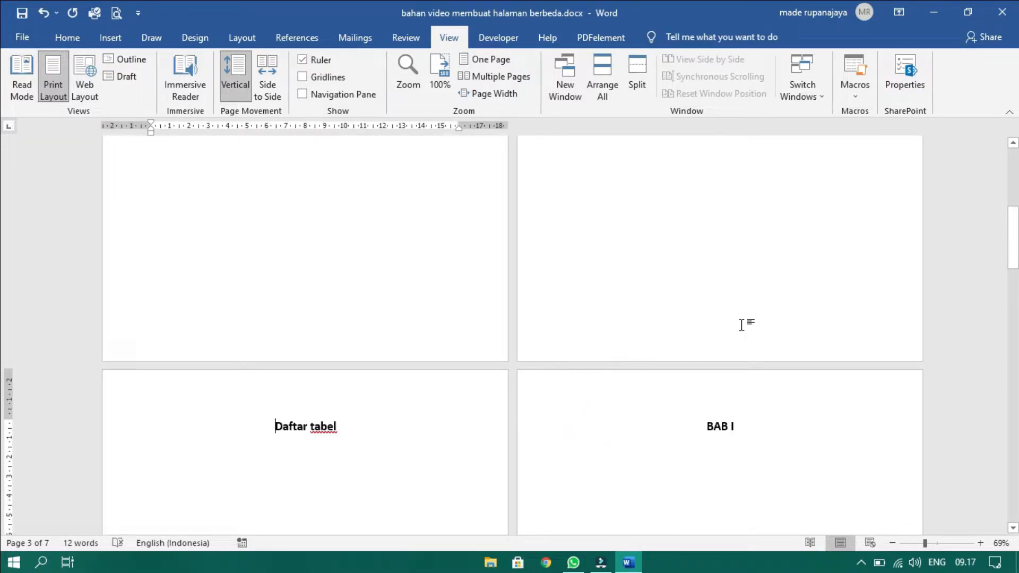
- Open the cover page's footer for editing and turn off Different First Page
scroll(741, 324, up, 5)
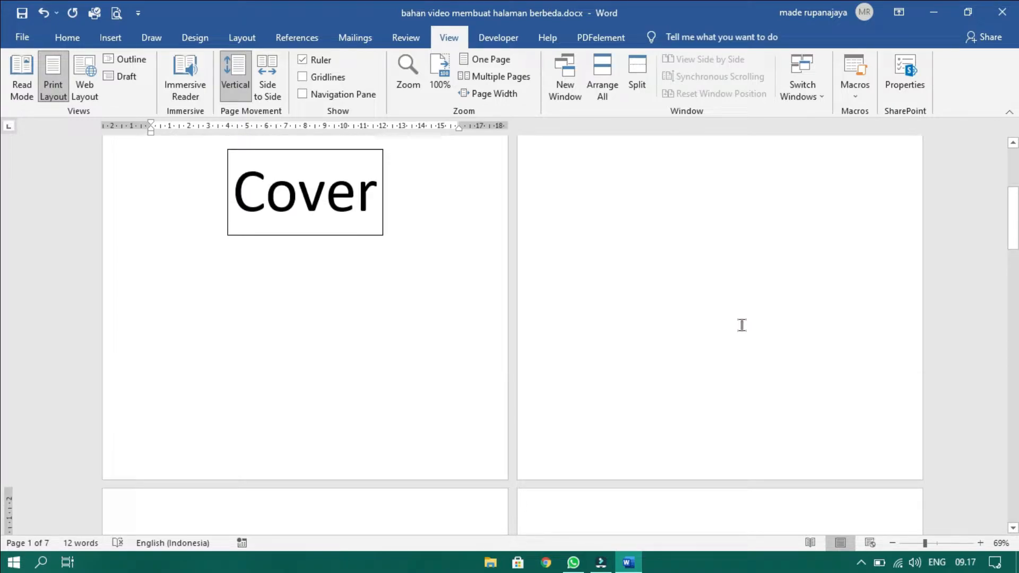
scroll(742, 325, up, 4)
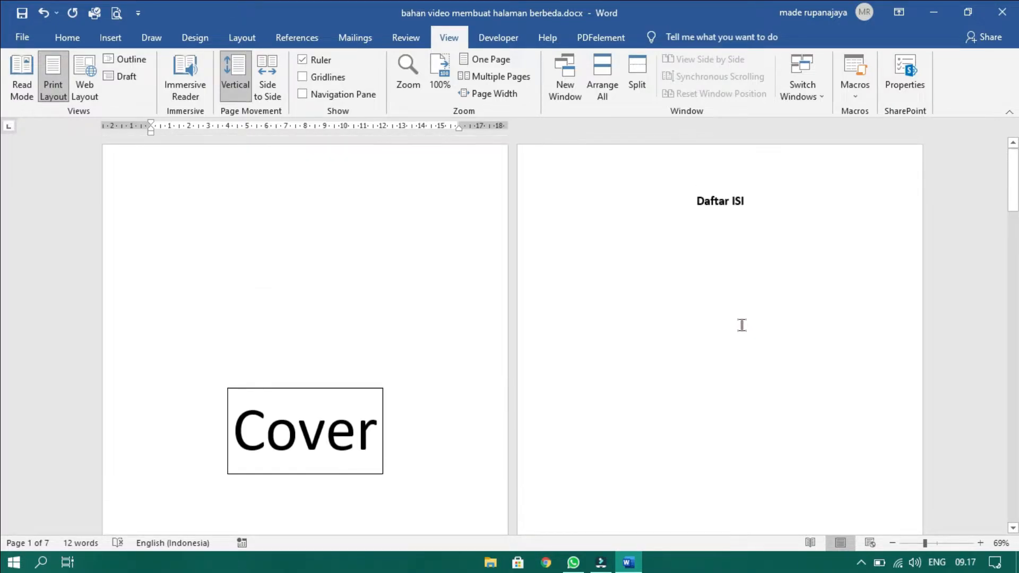
scroll(741, 325, down, 5)
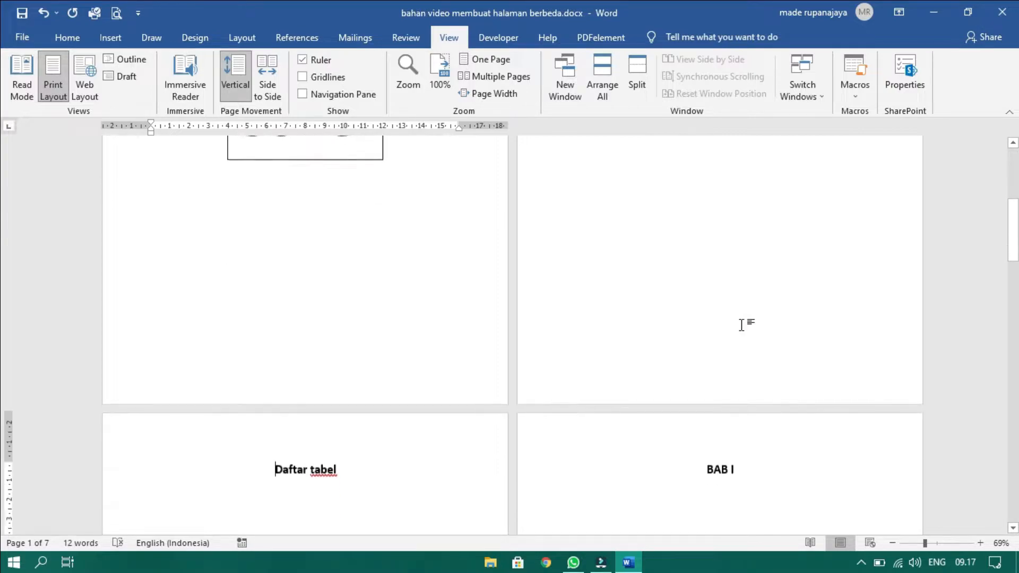
click(85, 42)
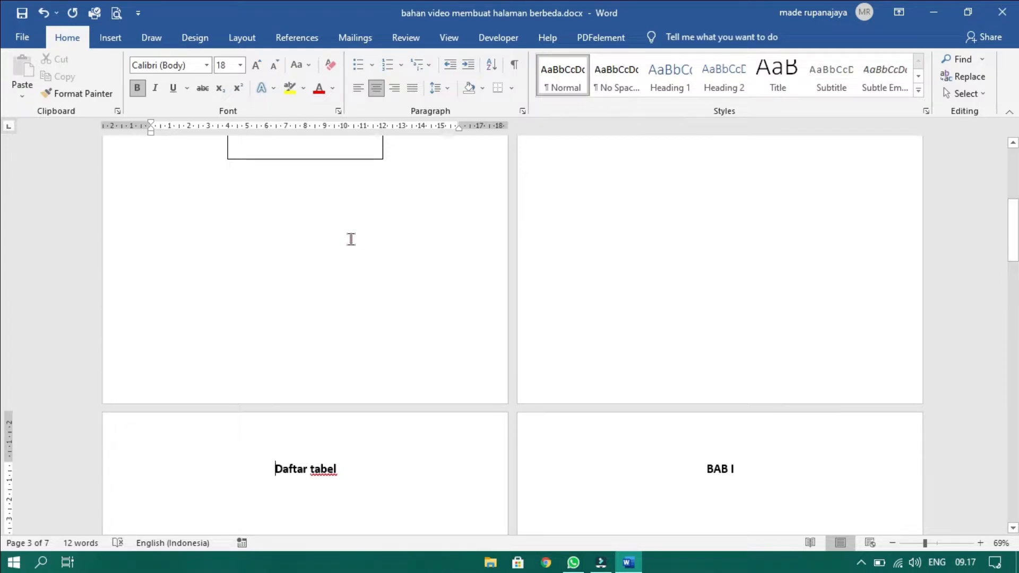
right_click(362, 383)
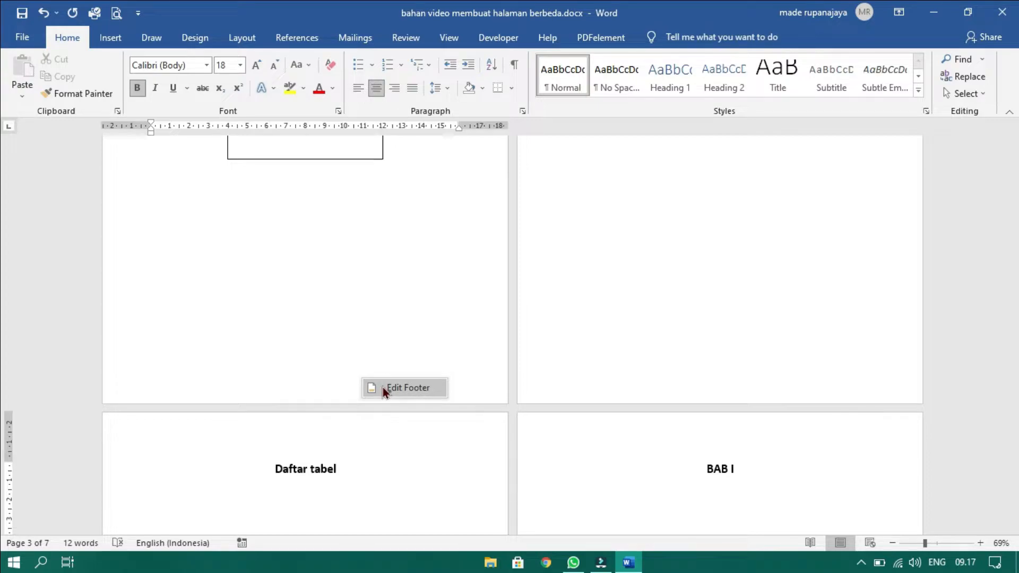
click(383, 386)
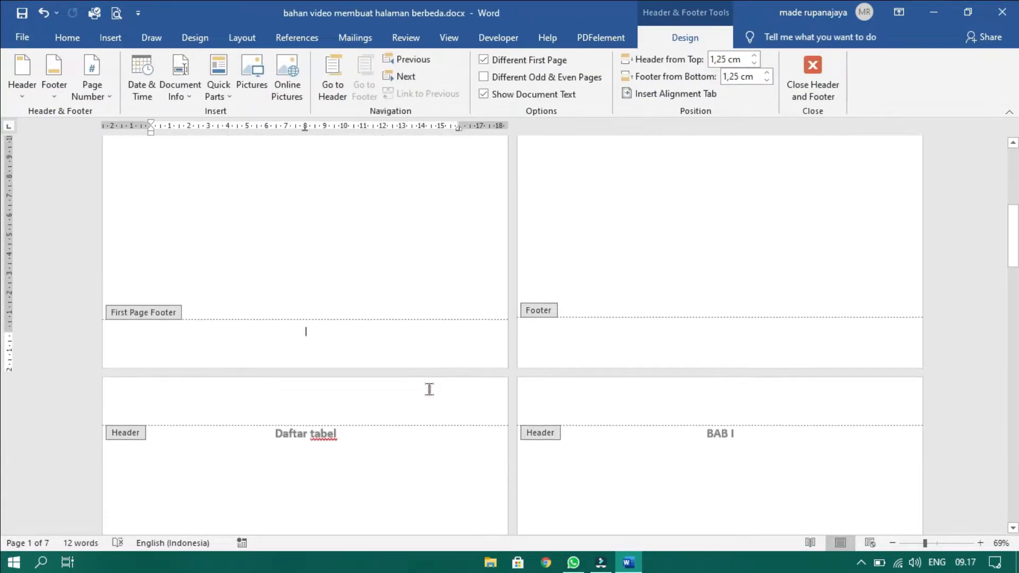
scroll(429, 389, up, 1)
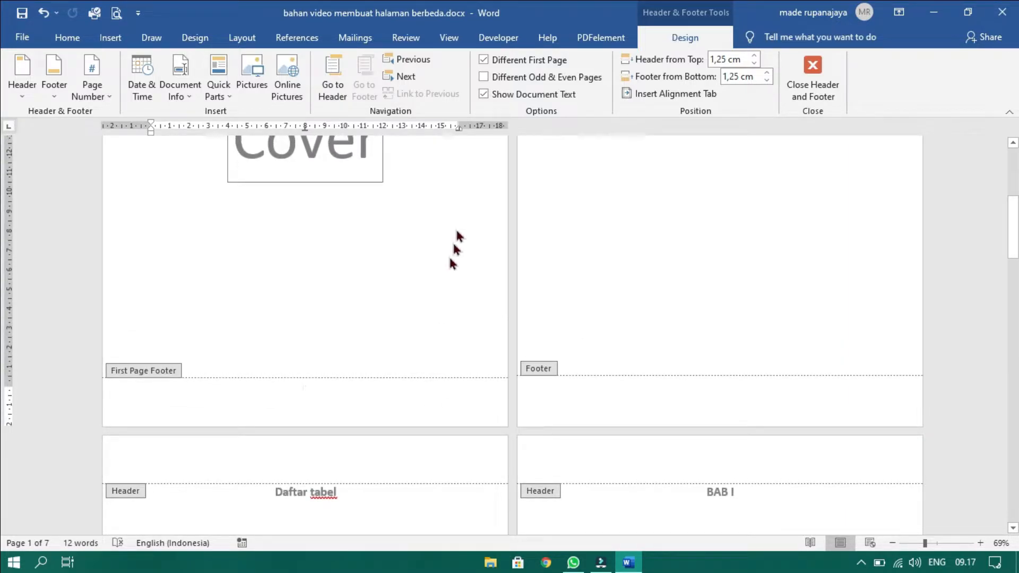
click(490, 61)
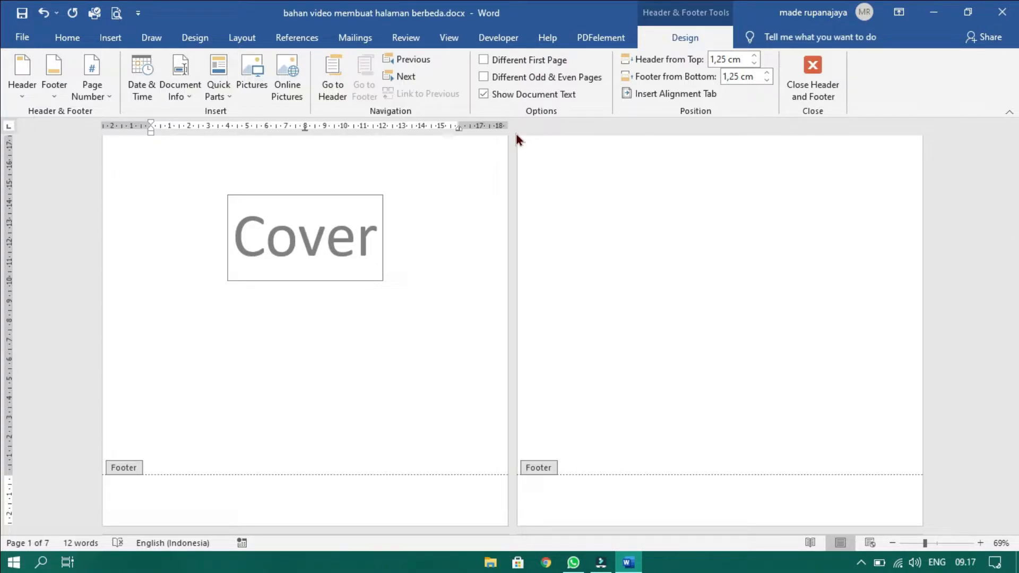
scroll(345, 357, down, 1)
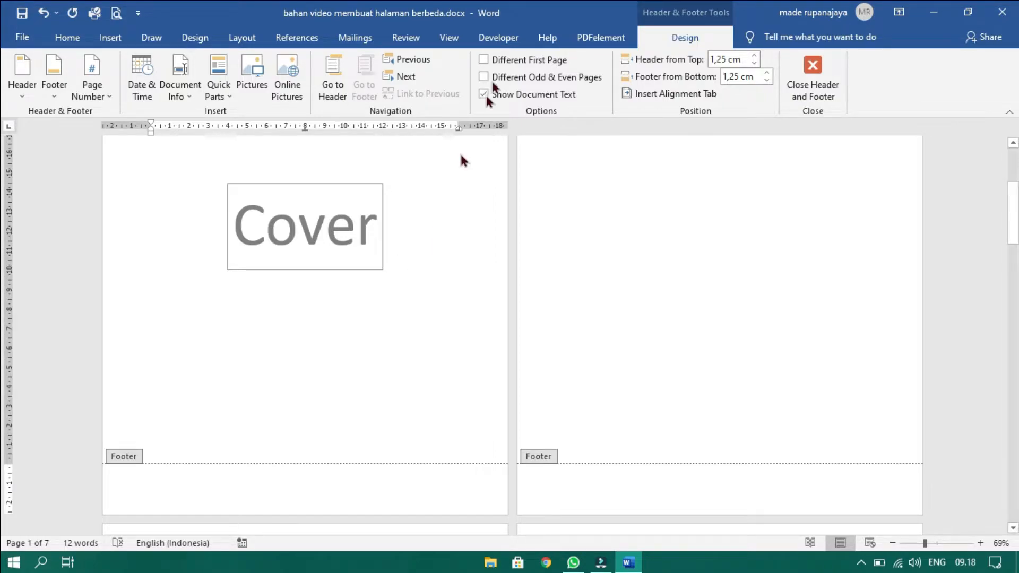
- Turn Different First Page back on, check the cover and Daftar ISI headers and footers, and leave footer editing
click(484, 60)
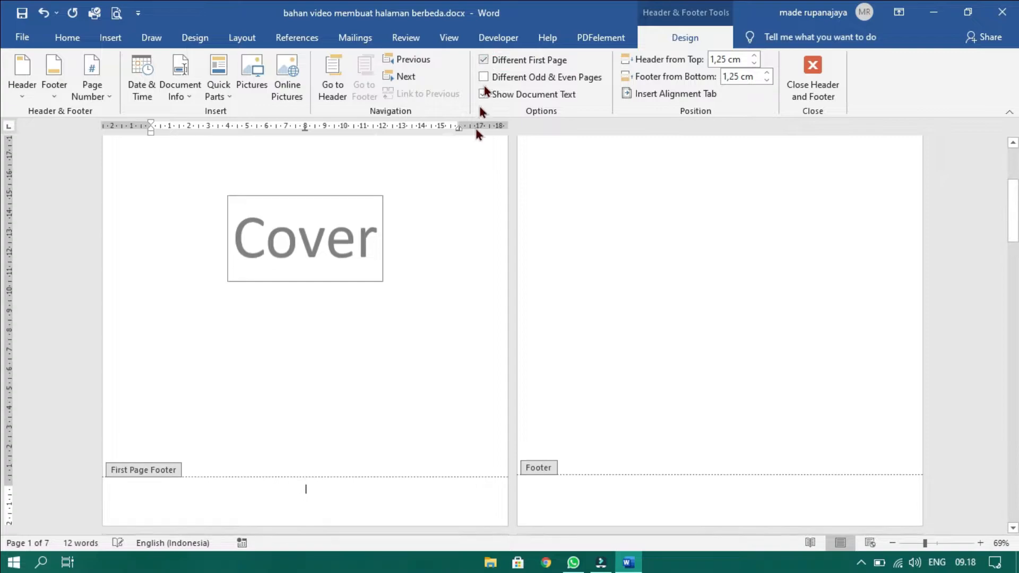
scroll(480, 246, down, 2)
scroll(480, 247, up, 2)
scroll(480, 246, up, 1)
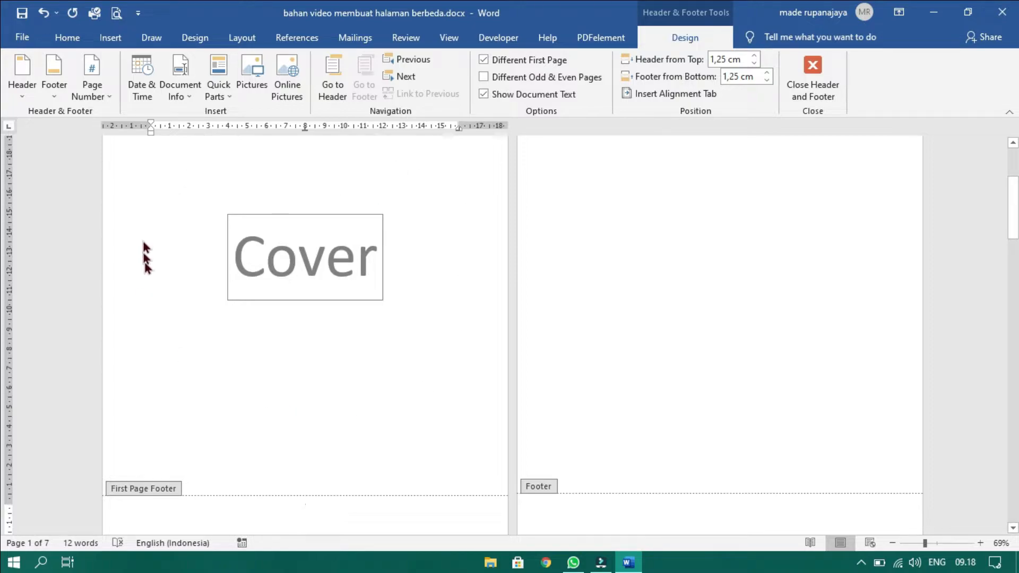
scroll(455, 358, down, 2)
scroll(454, 355, up, 5)
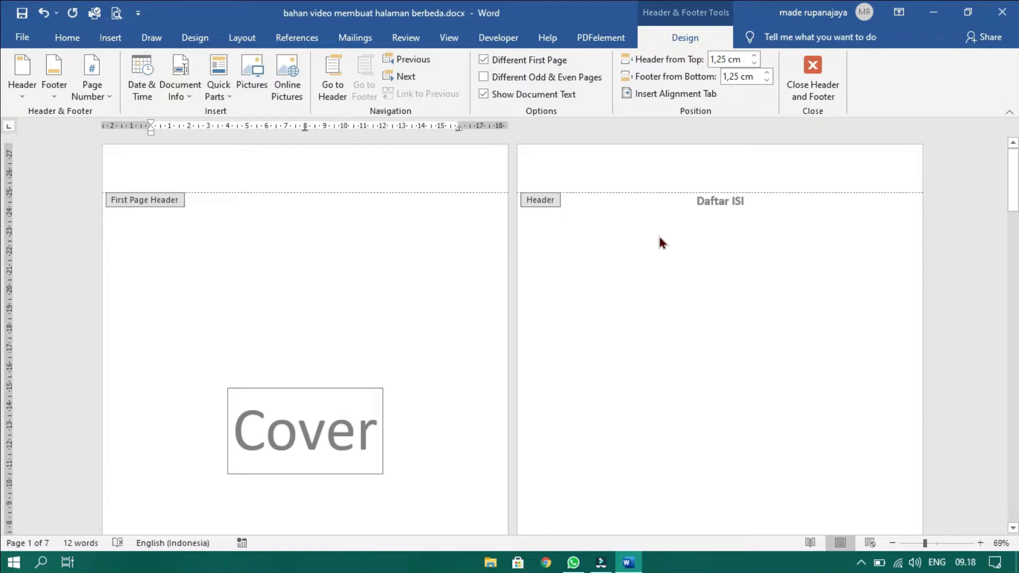
scroll(748, 293, down, 4)
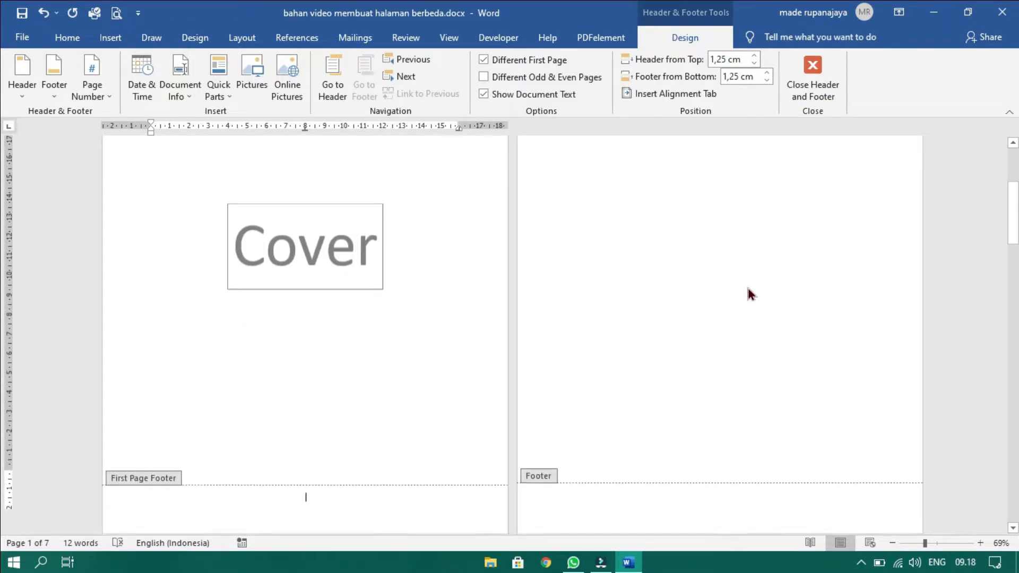
click(812, 77)
scroll(690, 225, up, 3)
scroll(690, 226, up, 1)
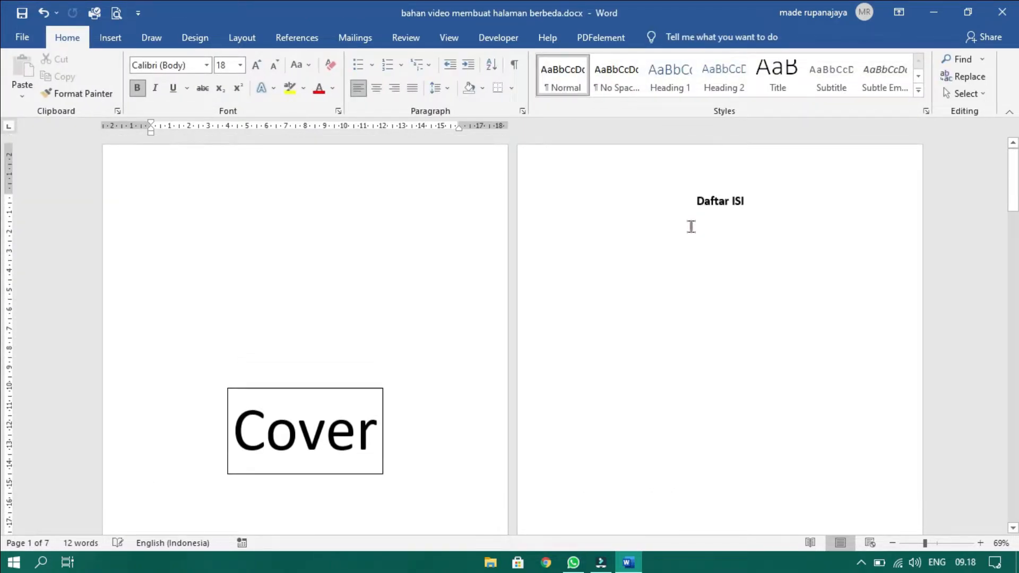
click(696, 198)
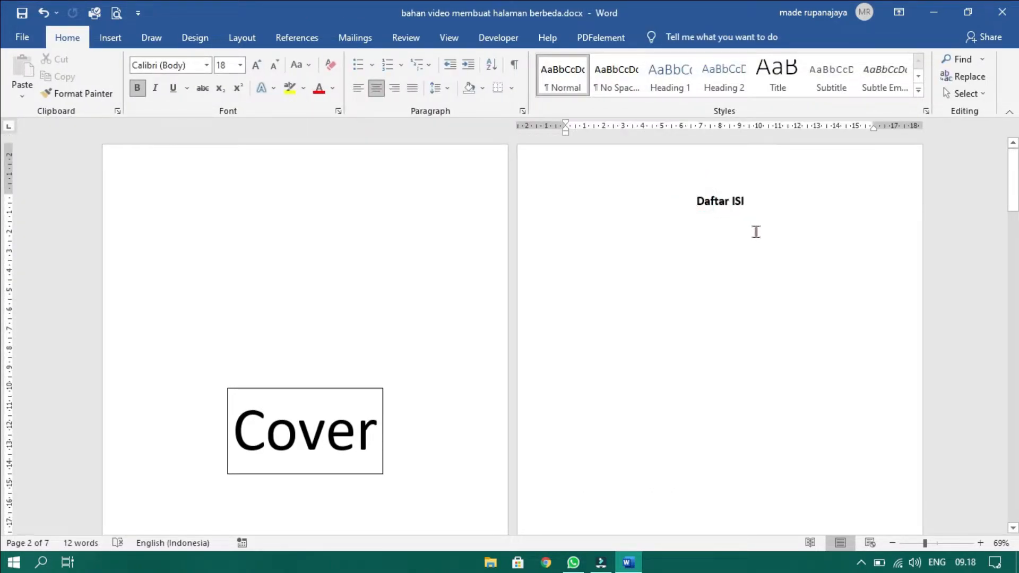
click(246, 47)
click(198, 60)
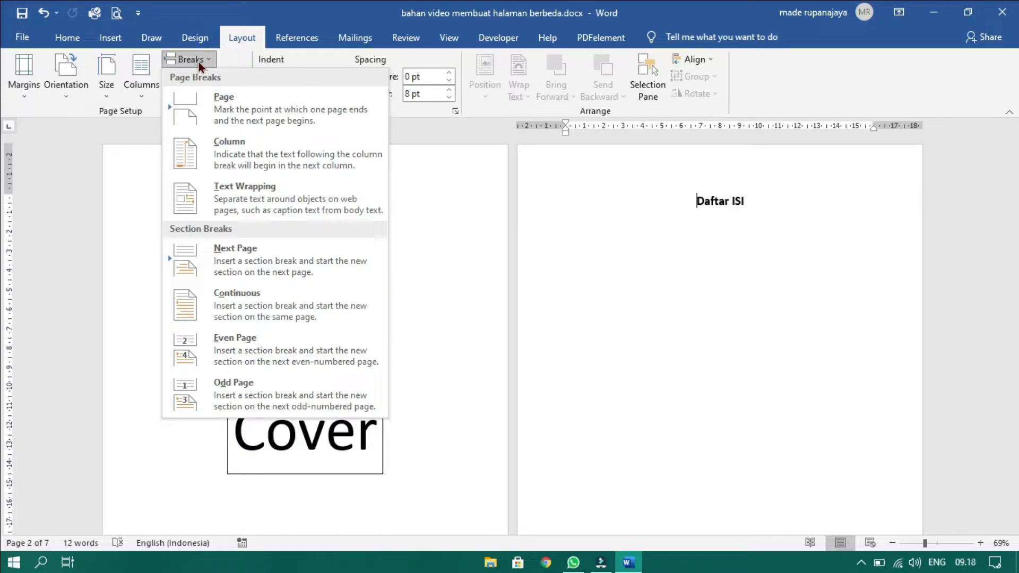
click(658, 285)
- Remove the page break before the Daftar ISI heading and insert a Next Page section break in its place
click(700, 199)
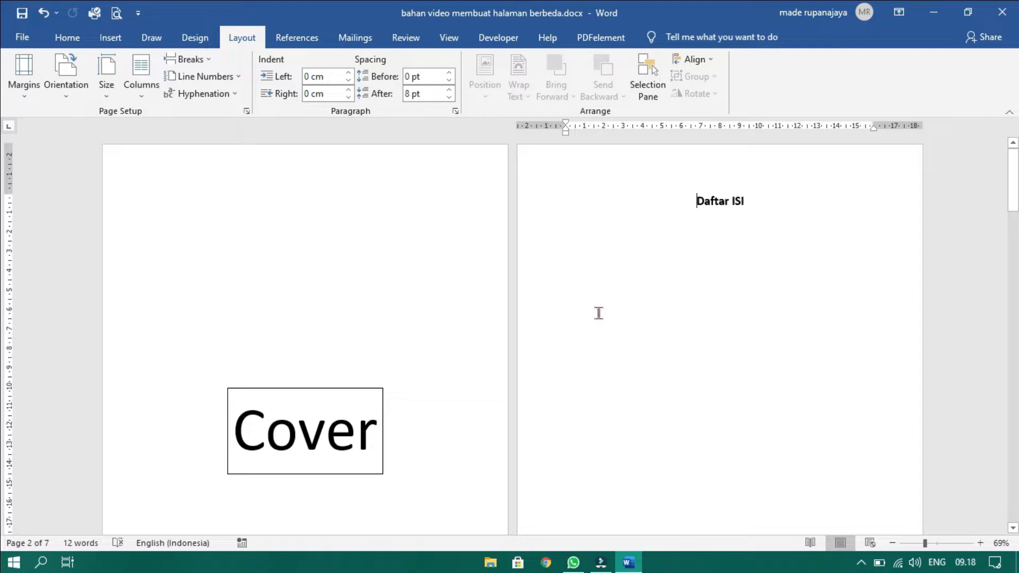
key(ctrl+z)
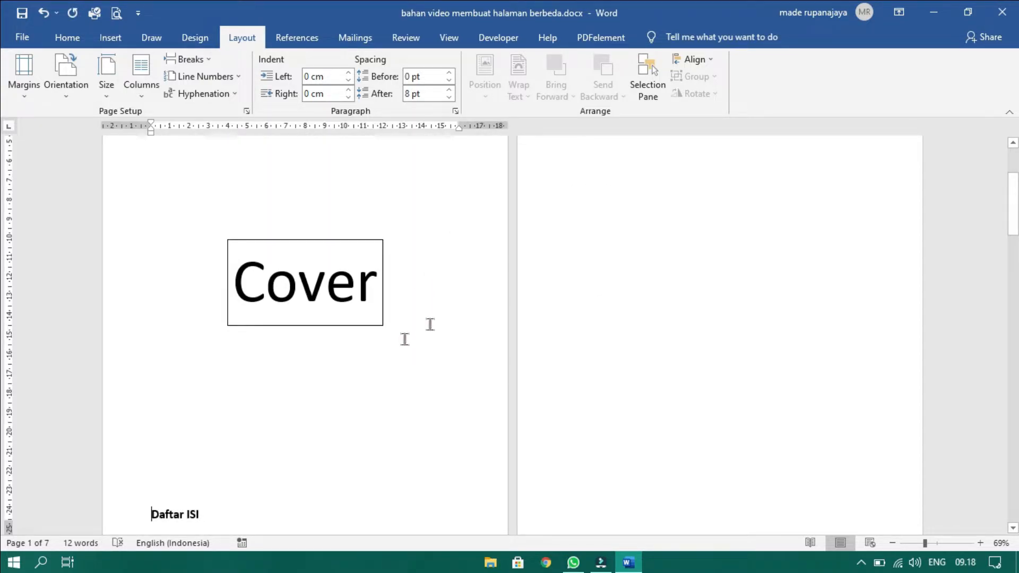
click(589, 246)
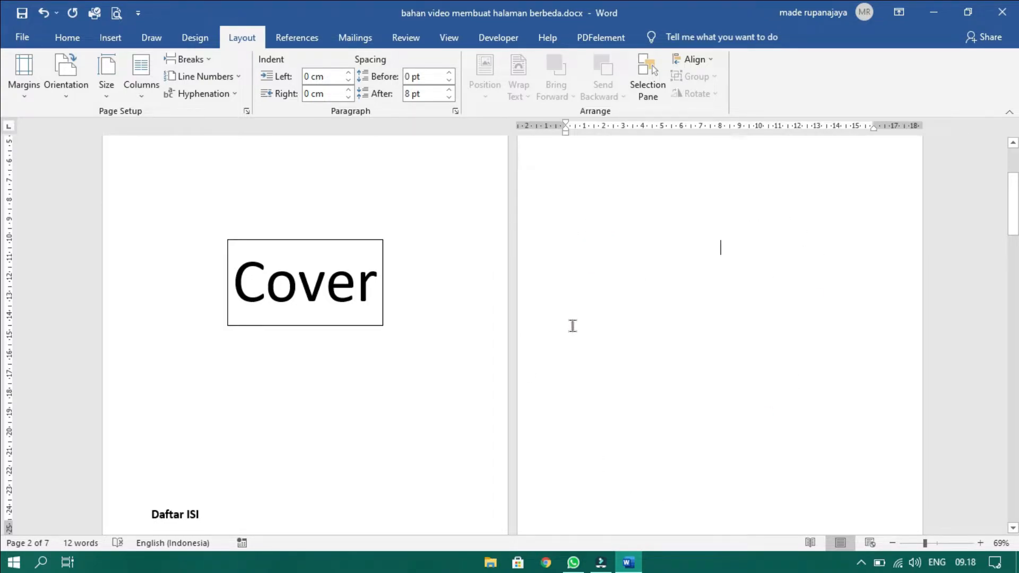
scroll(571, 326, down, 3)
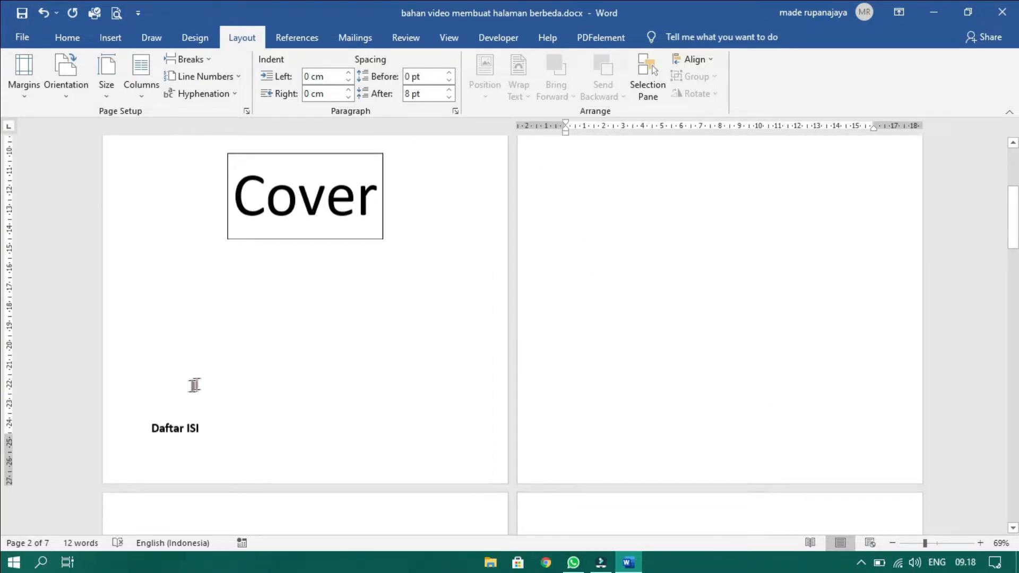
click(150, 428)
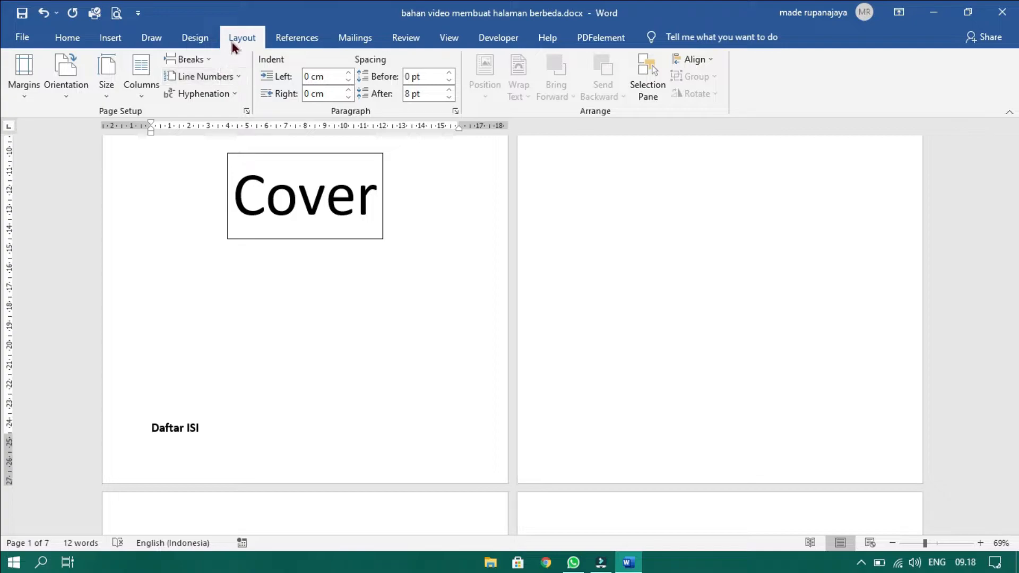
click(193, 60)
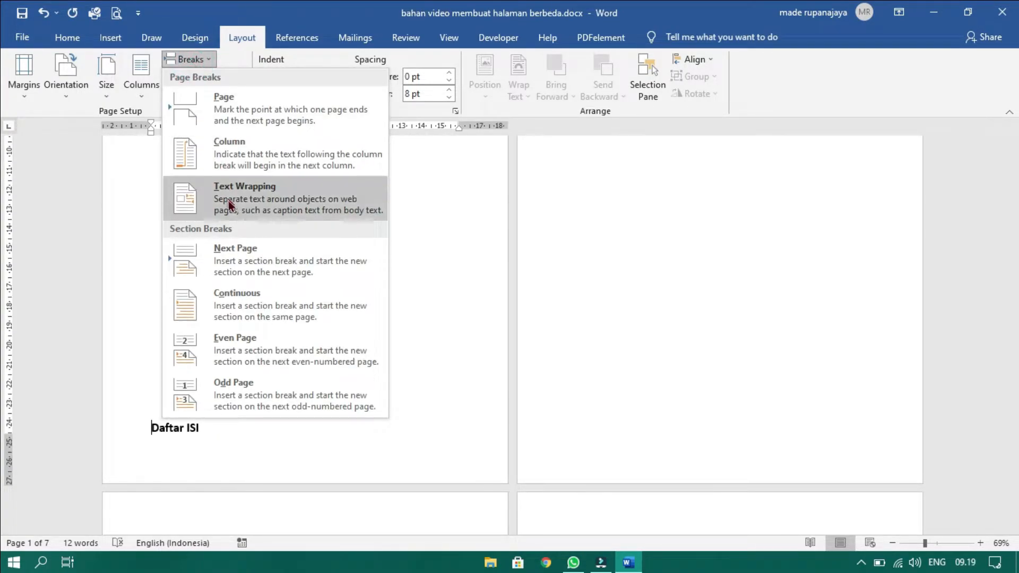
click(263, 272)
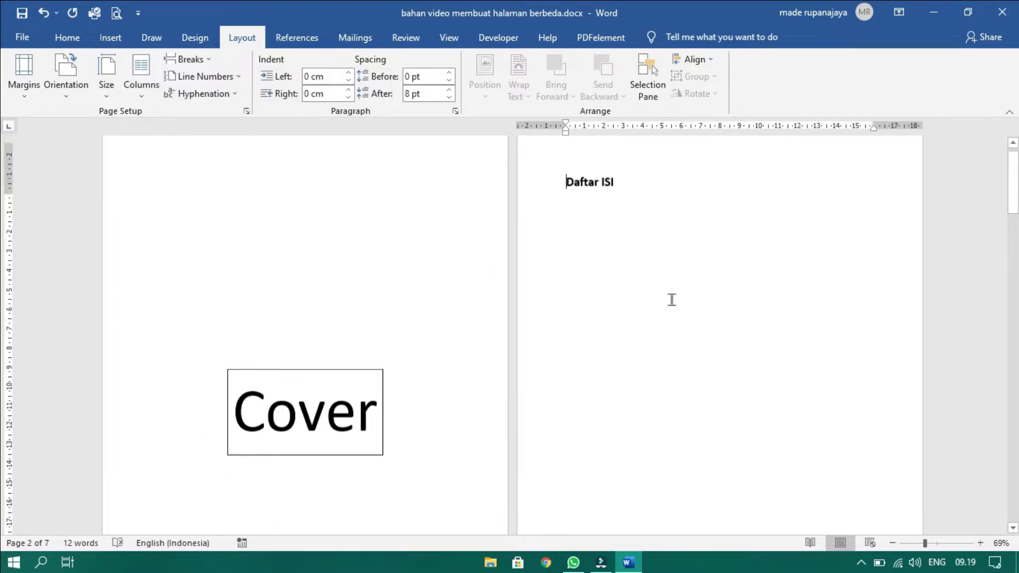
- Centre the Daftar ISI heading on its page
key(ctrl+e)
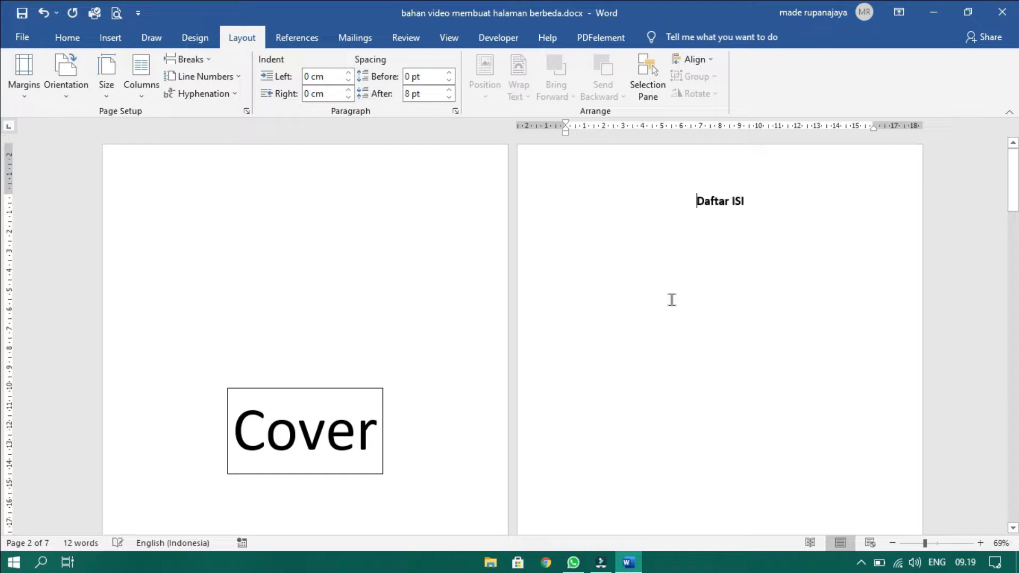
scroll(672, 300, down, 3)
scroll(672, 299, up, 2)
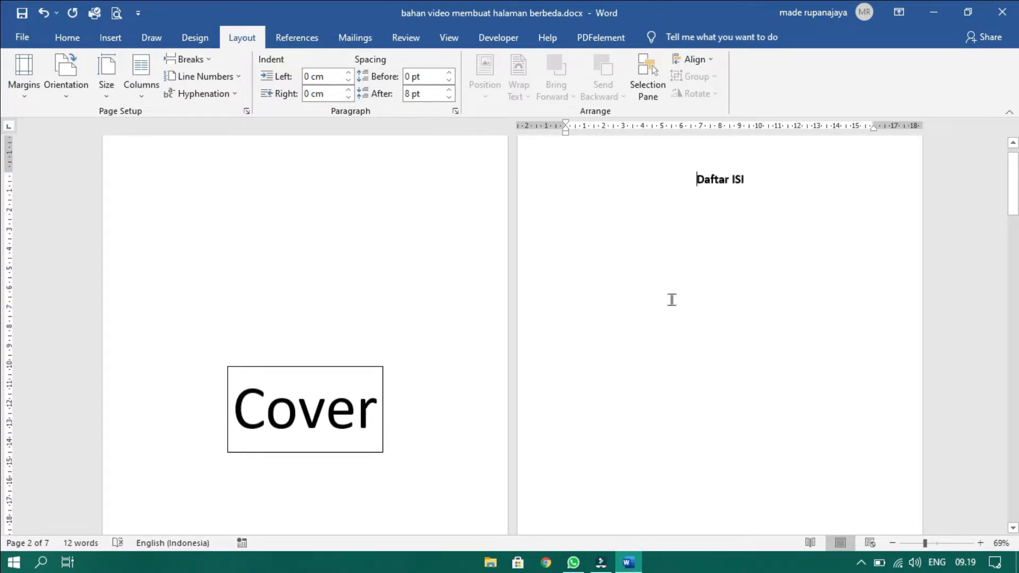
scroll(671, 300, down, 1)
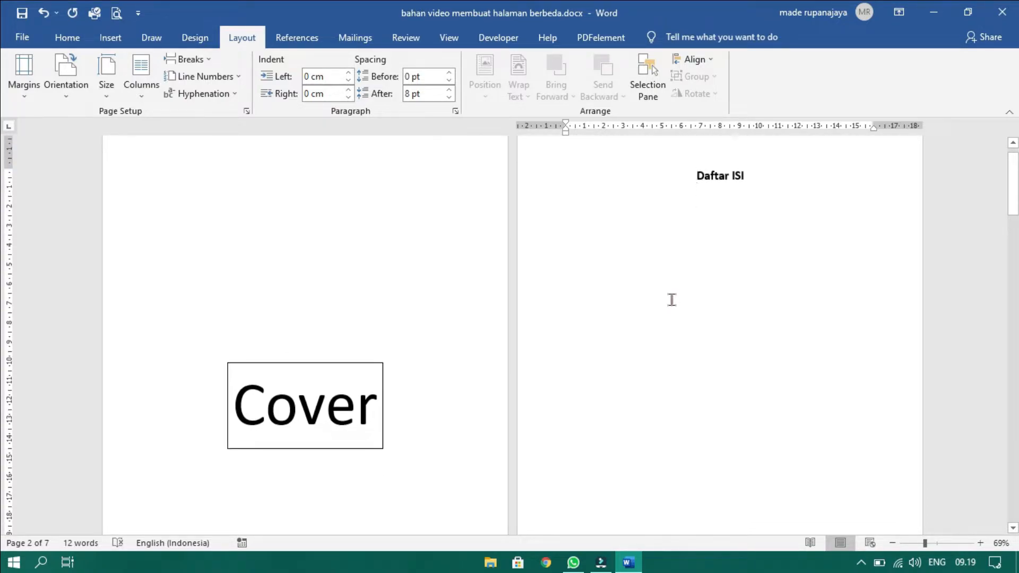
scroll(672, 299, down, 2)
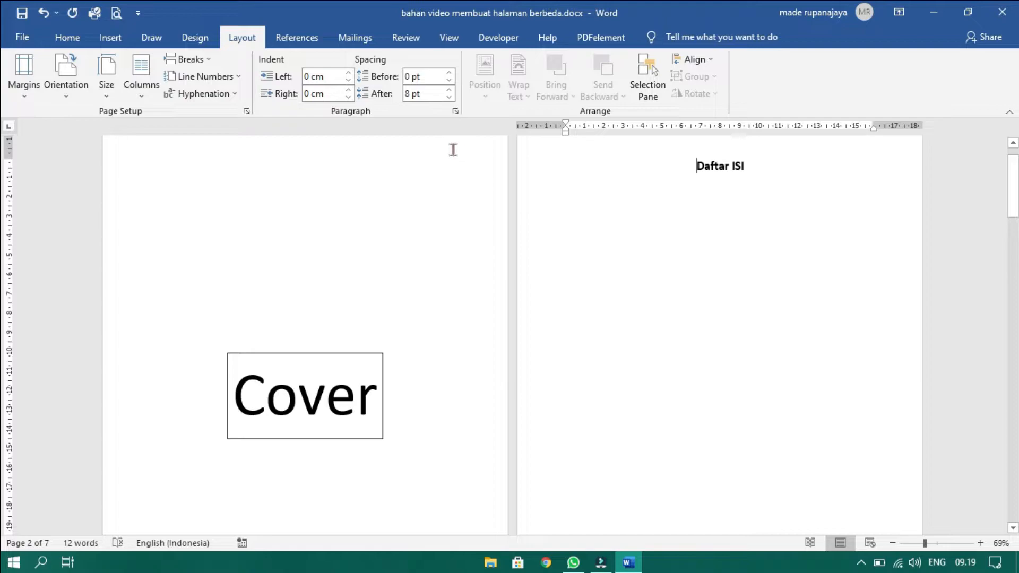
- Check the section break before Daftar ISI in Draft view, and return to Print Layout view
click(451, 45)
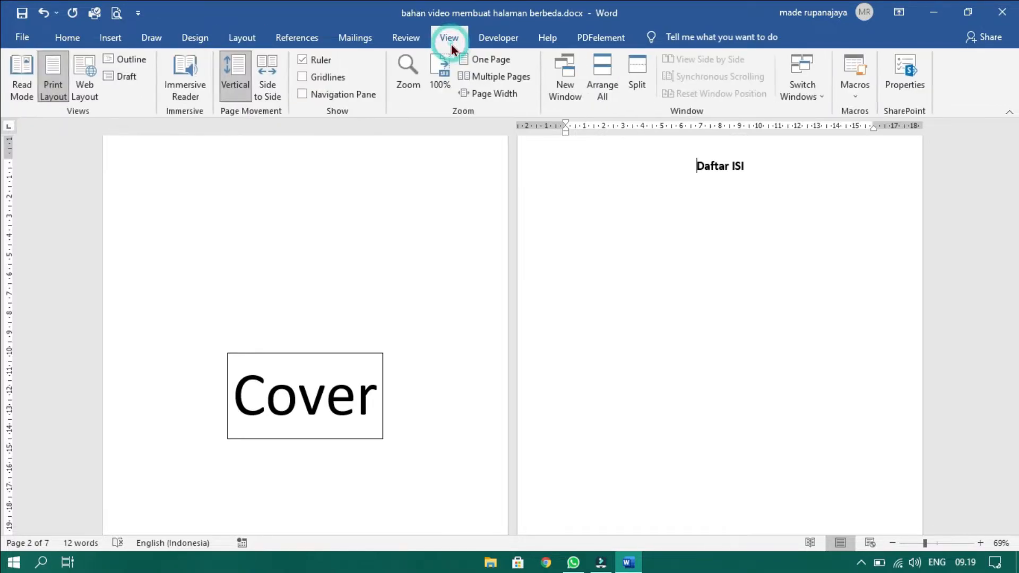
click(129, 79)
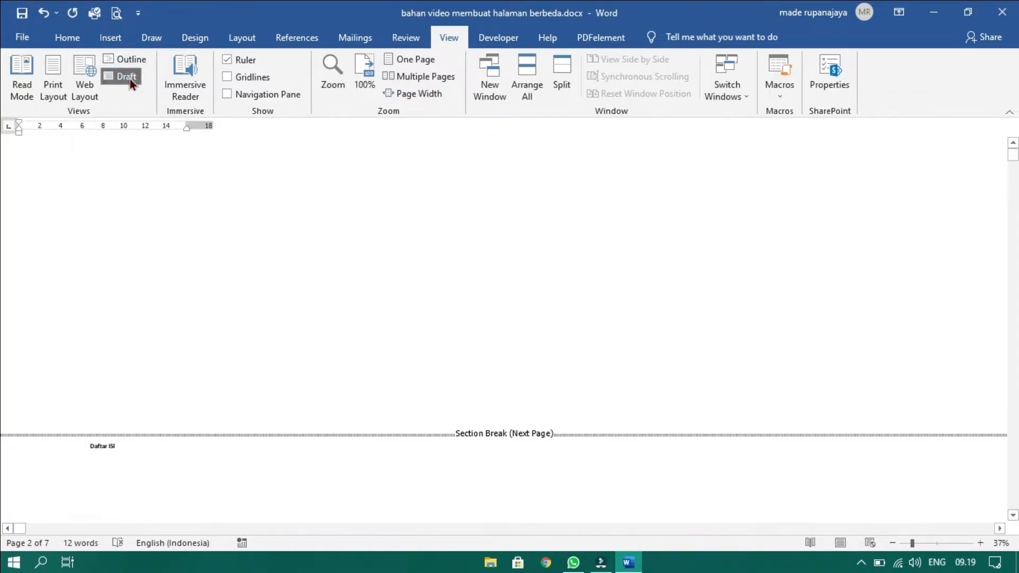
scroll(170, 439, down, 5)
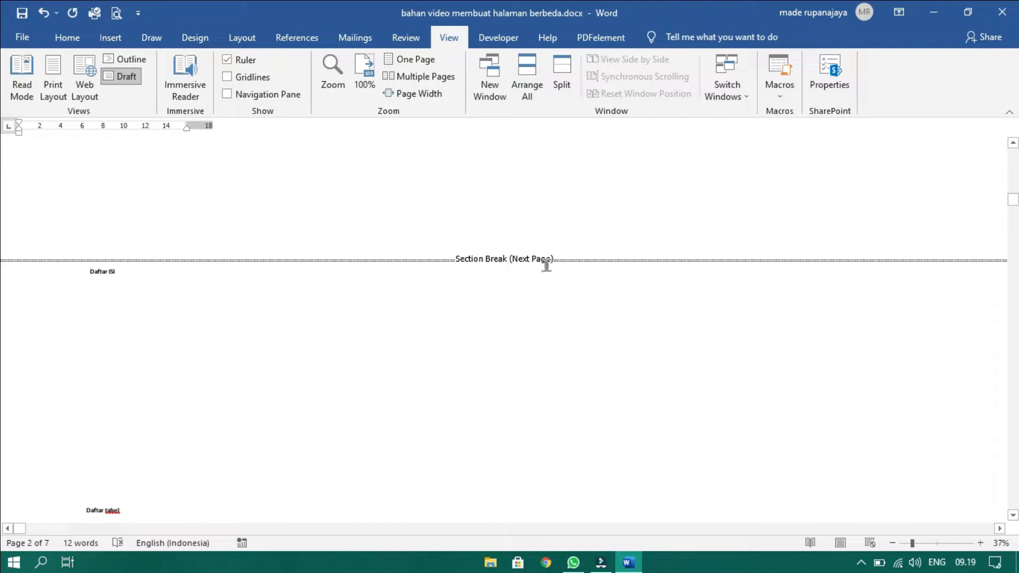
scroll(344, 243, up, 5)
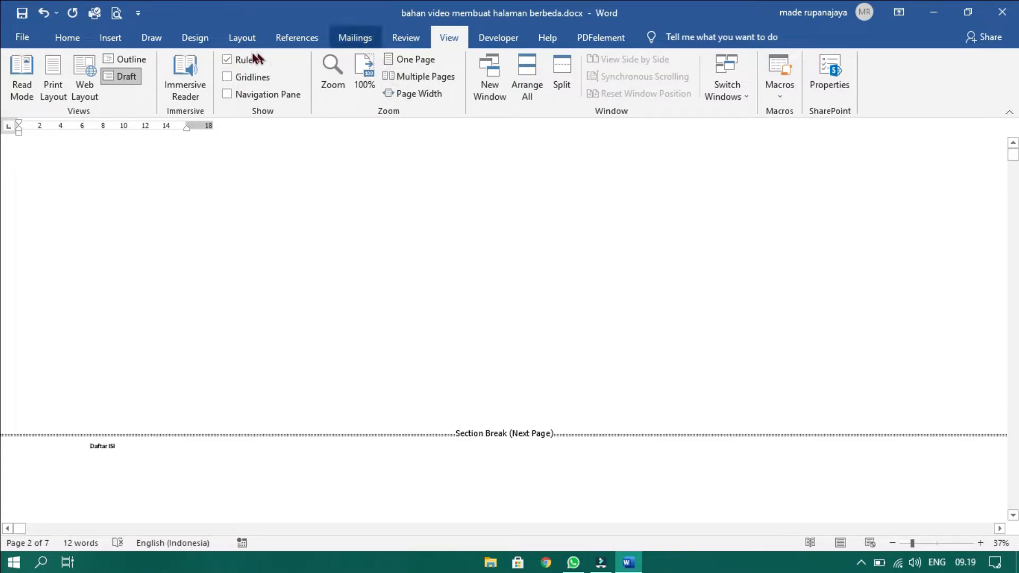
click(86, 42)
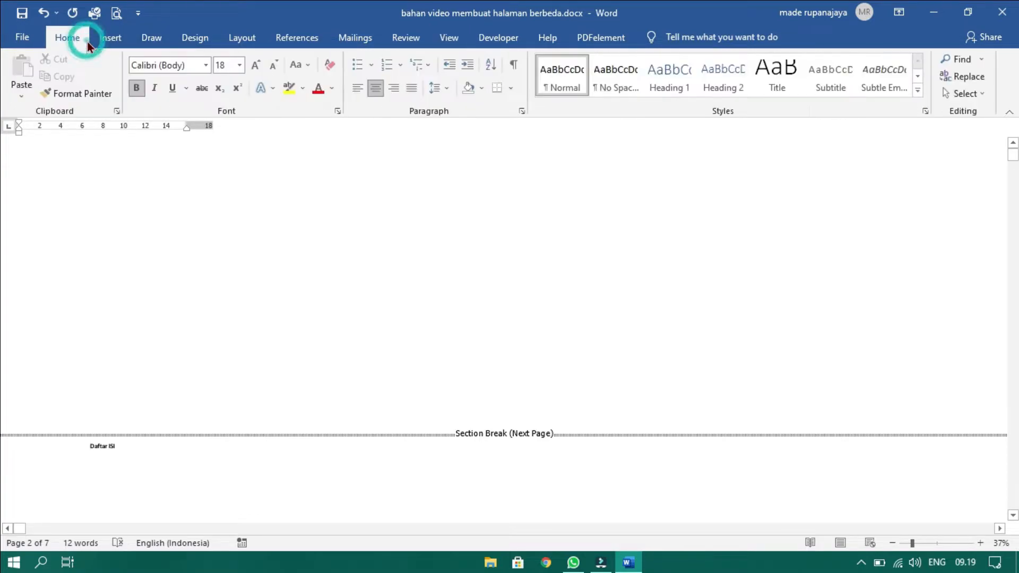
click(452, 44)
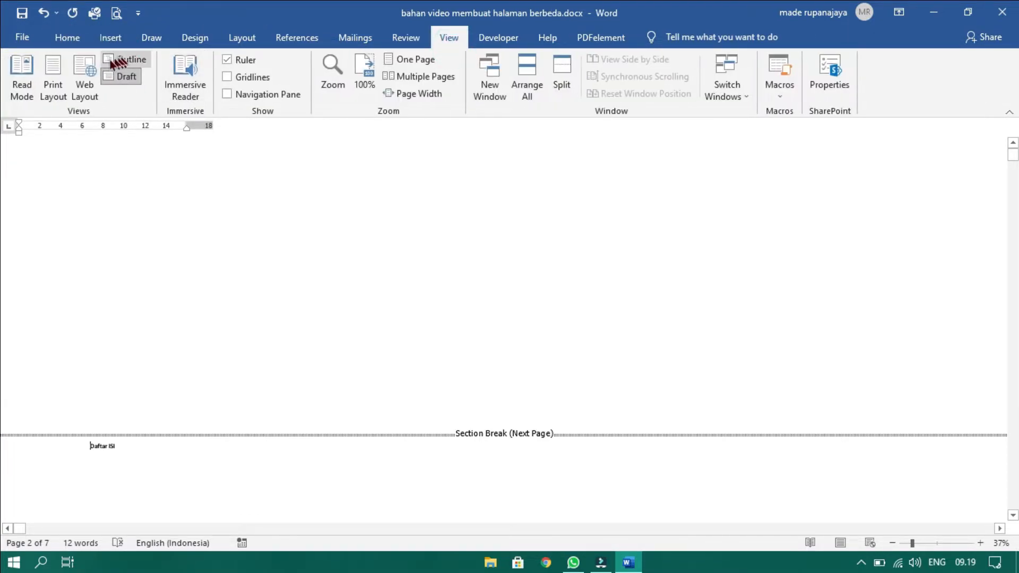
click(65, 84)
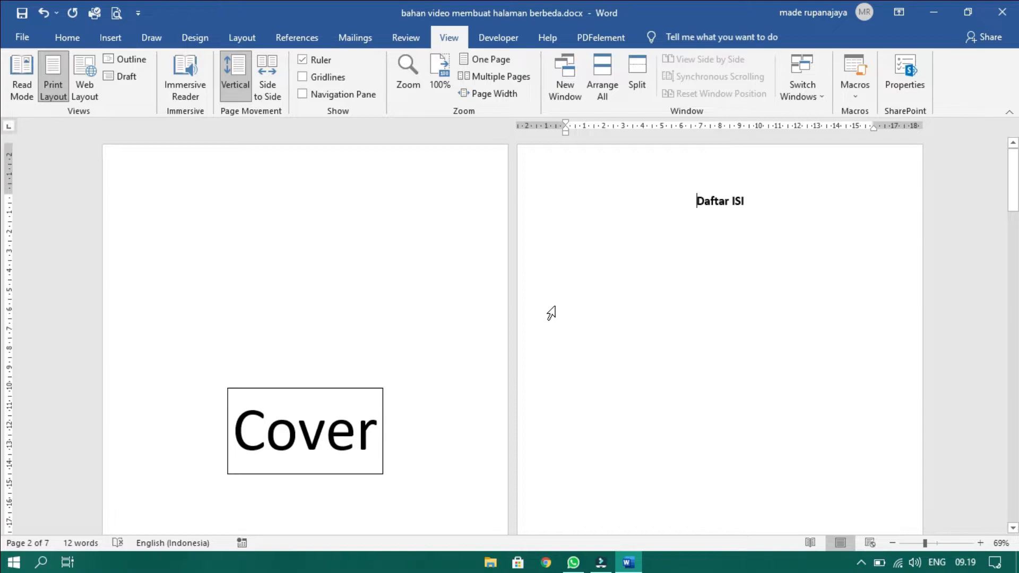
- Open the Daftar ISI page's footer to check the section labels on the surrounding pages, and close footer editing
scroll(707, 309, down, 1)
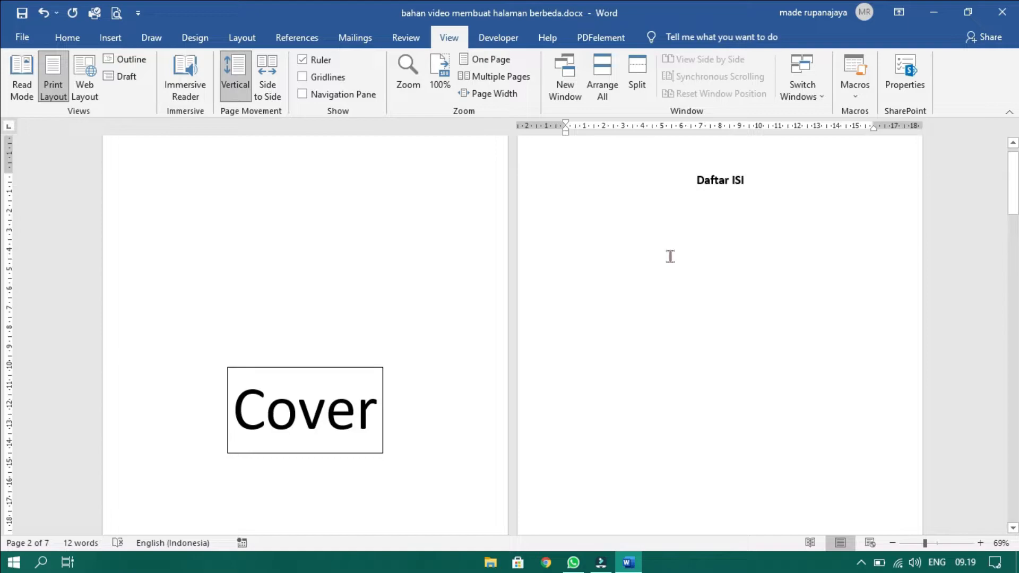
scroll(670, 256, down, 5)
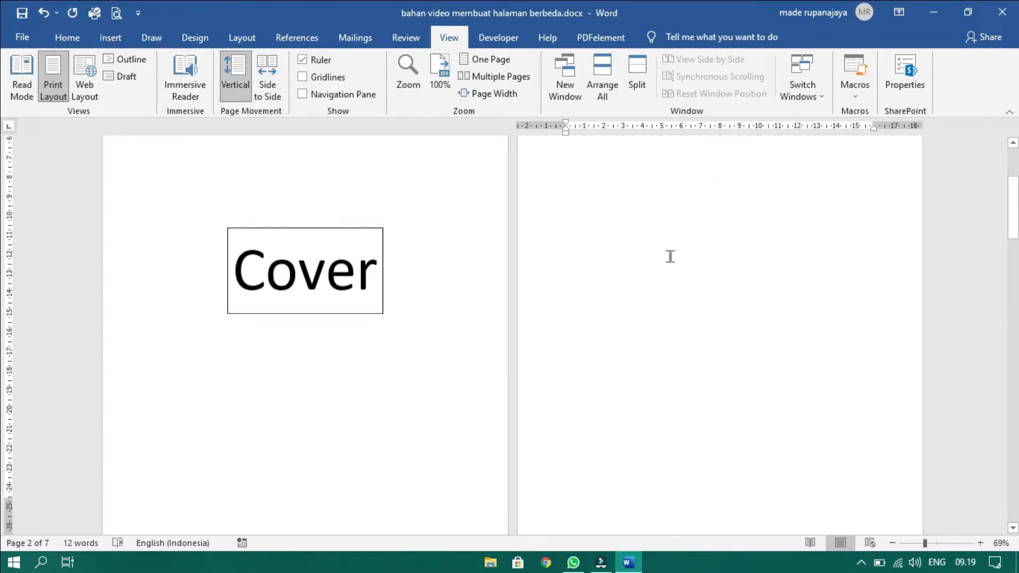
scroll(670, 257, down, 5)
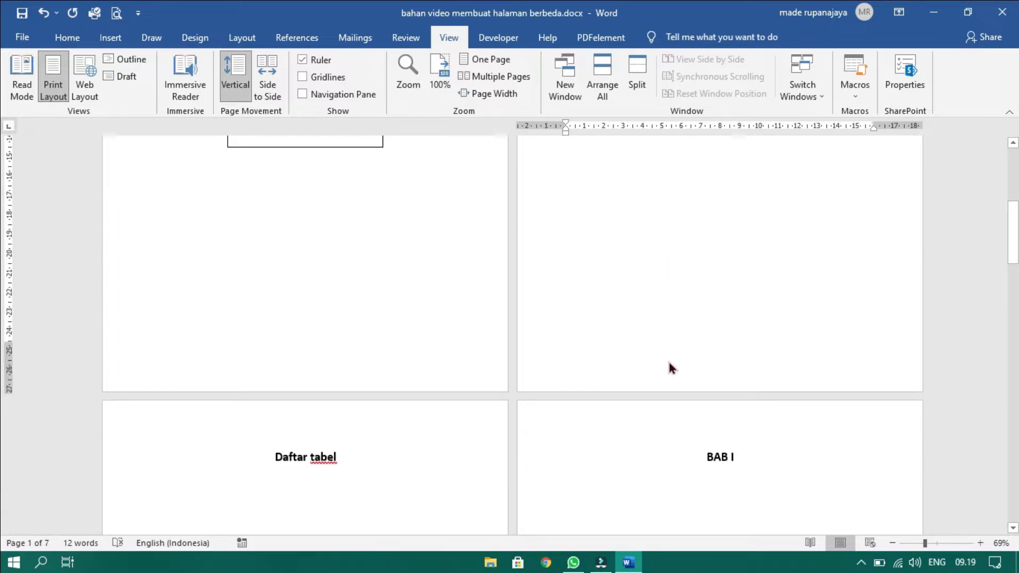
right_click(677, 381)
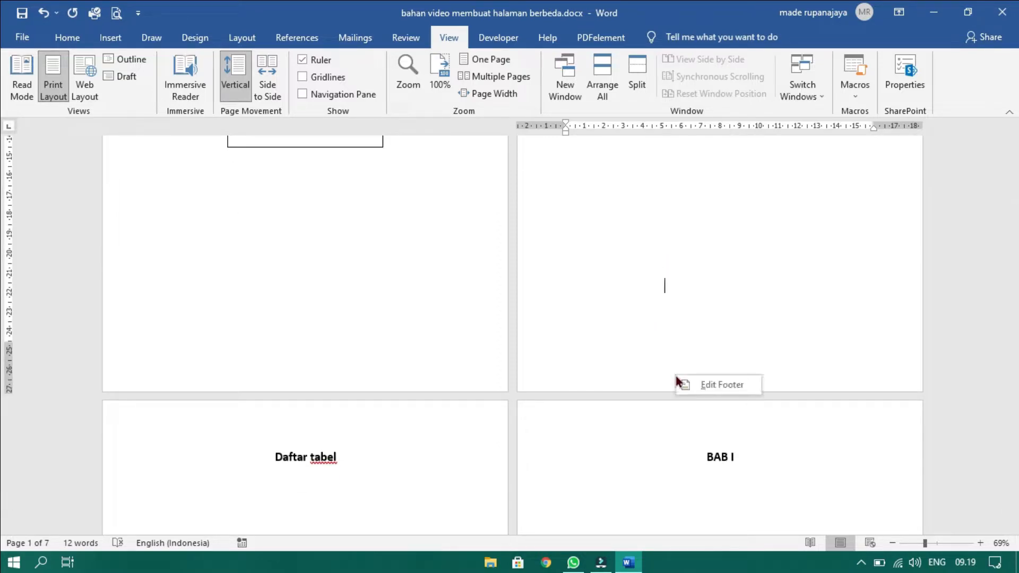
click(685, 380)
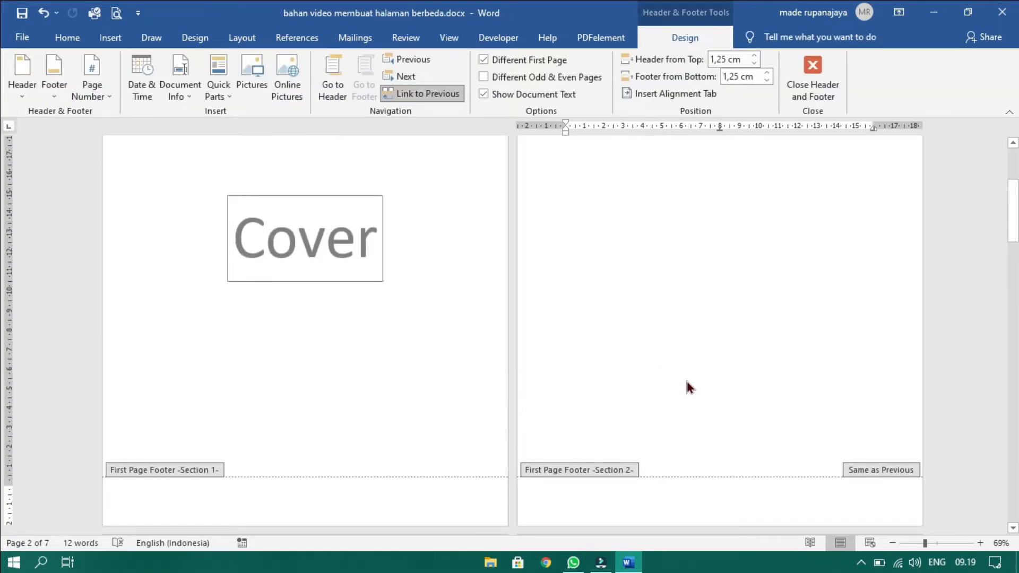
scroll(686, 382, down, 3)
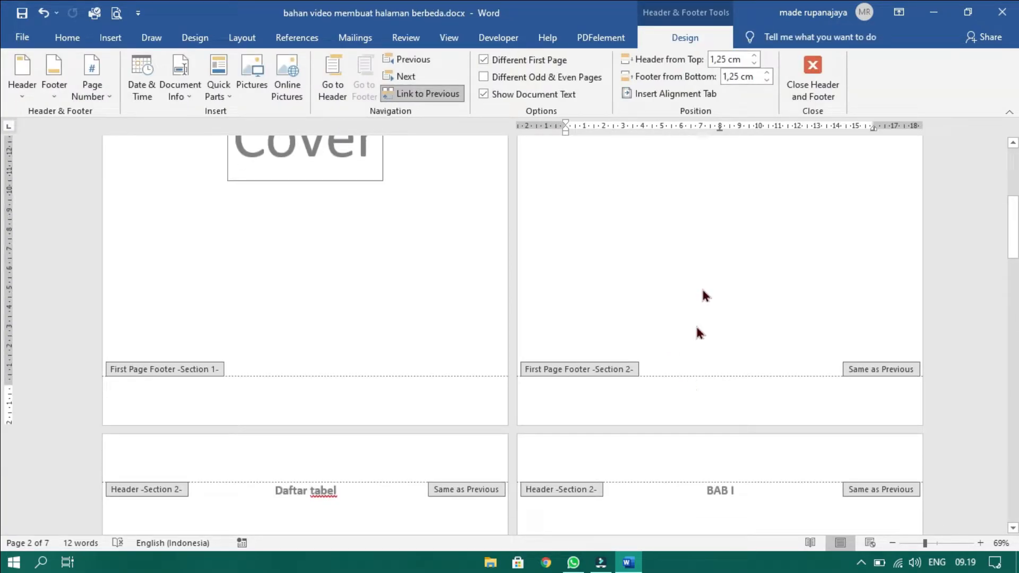
click(809, 88)
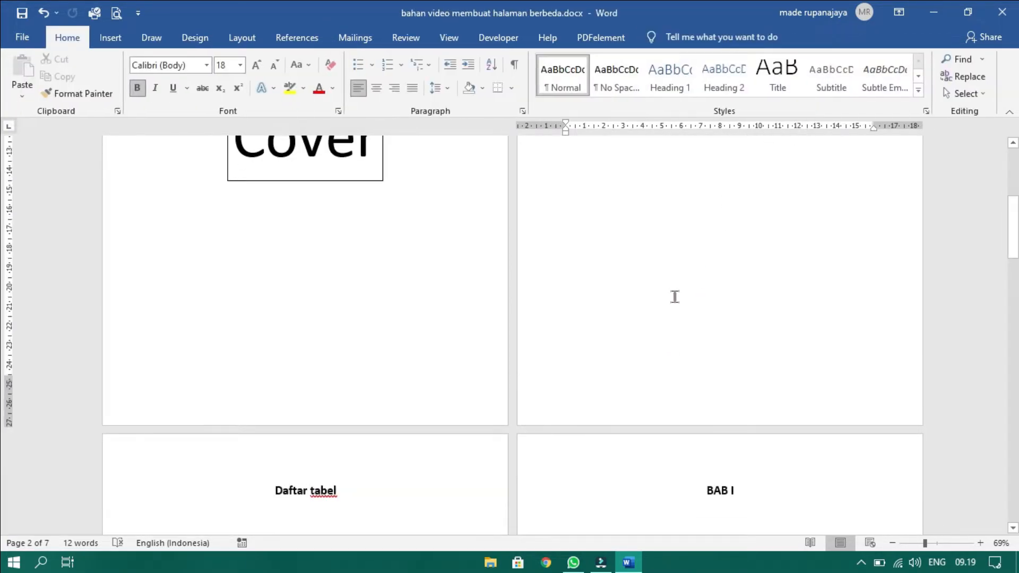
- Left-align the BAB I heading and remove the page break in front of it
scroll(674, 296, up, 2)
scroll(674, 297, down, 5)
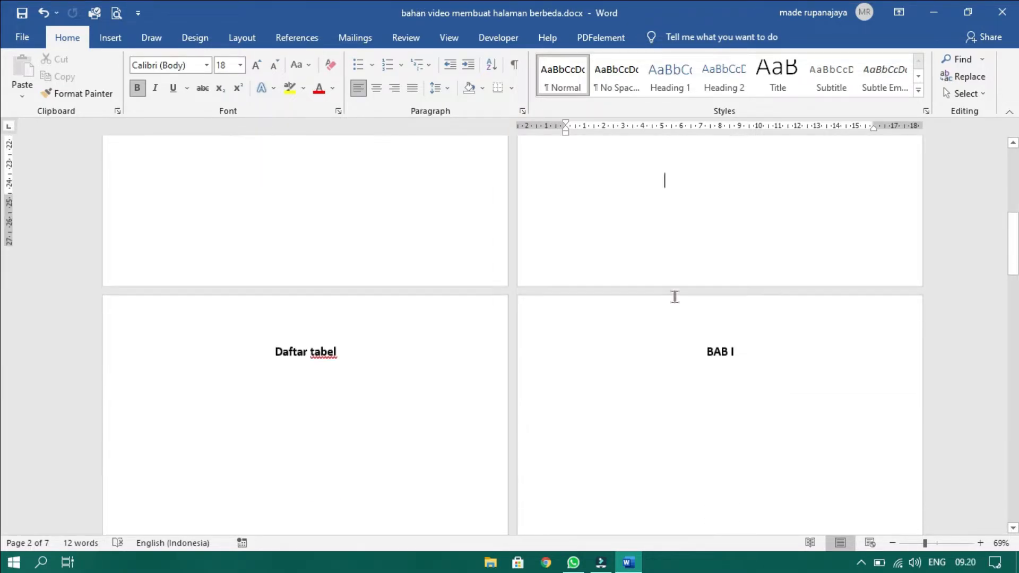
scroll(695, 310, down, 5)
scroll(697, 309, down, 10)
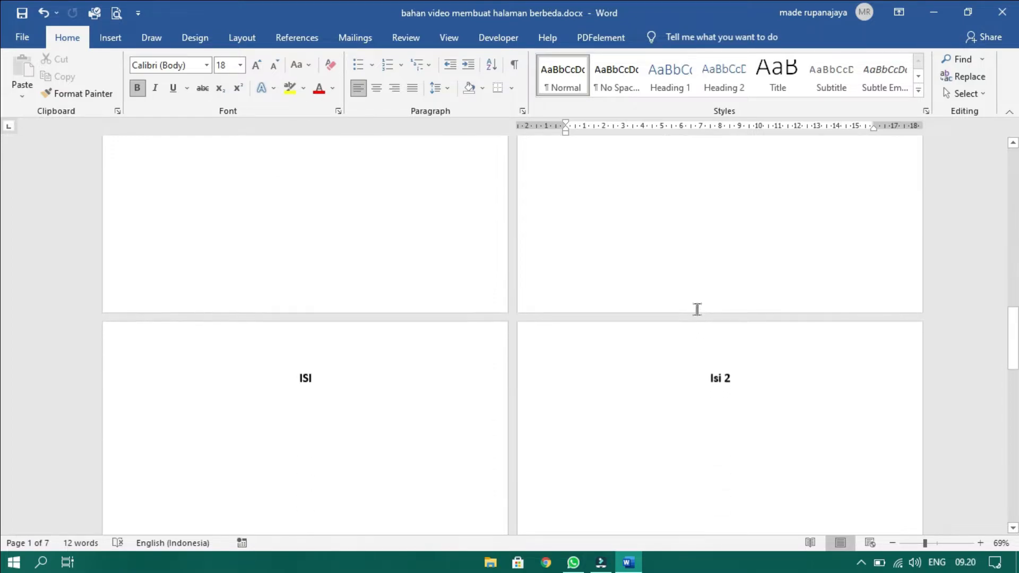
scroll(697, 310, down, 5)
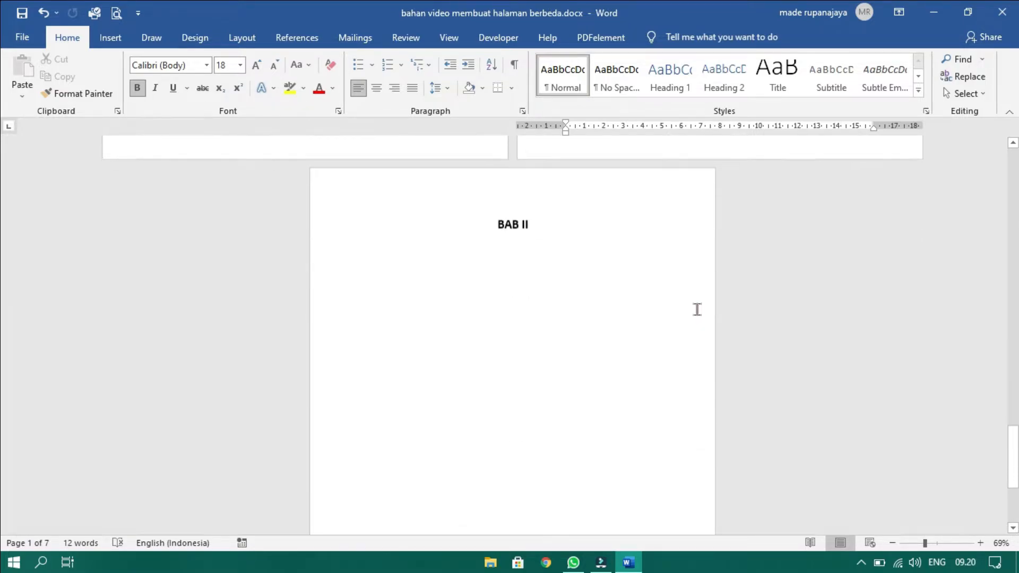
scroll(696, 309, up, 10)
scroll(697, 309, up, 10)
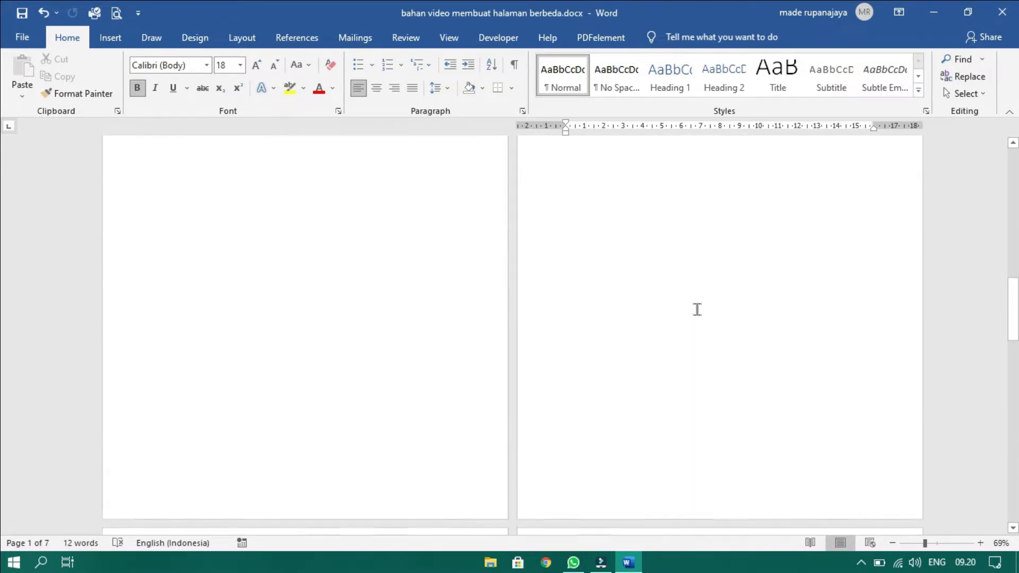
click(706, 296)
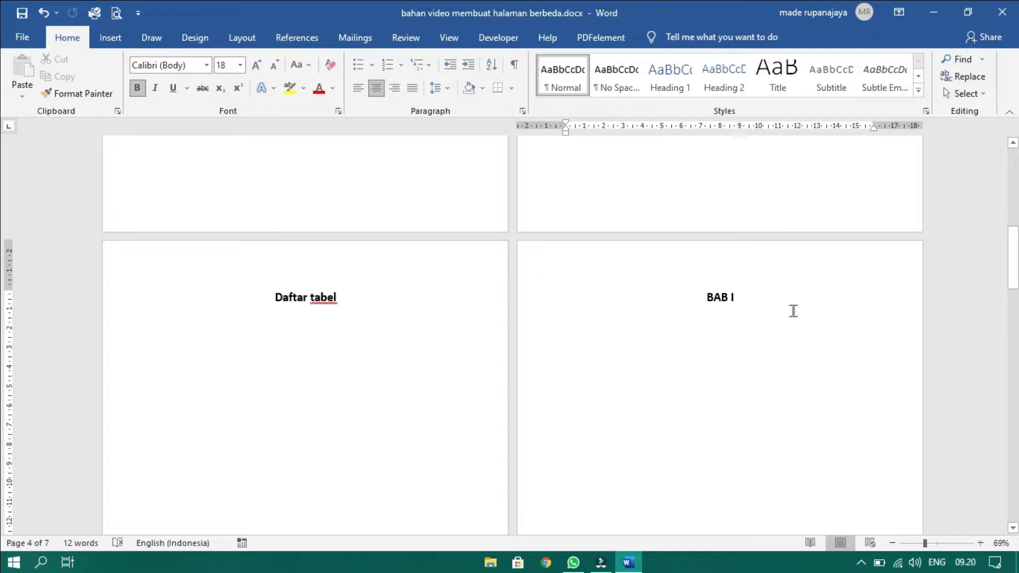
key(ctrl+l)
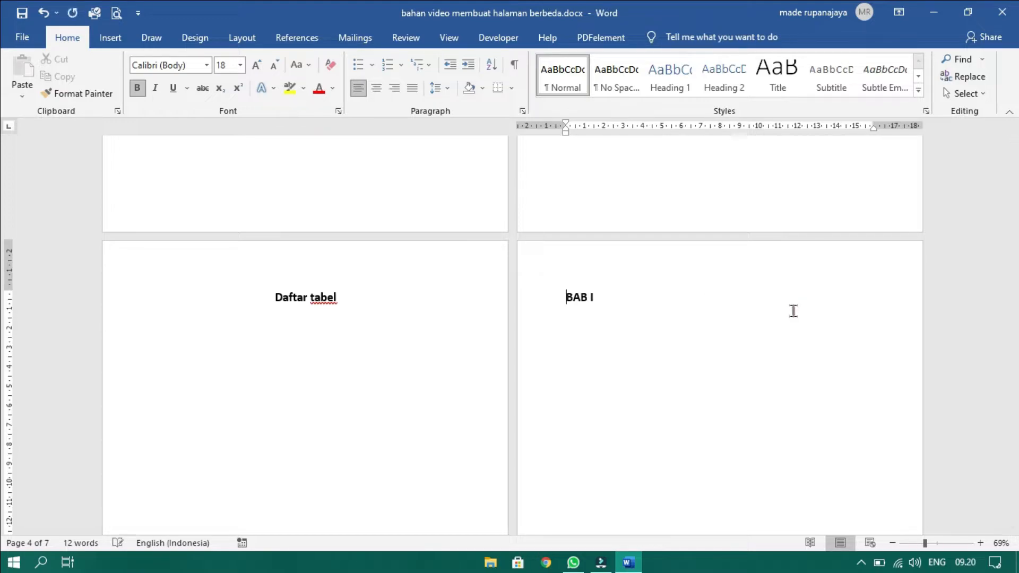
key(BackSpace)
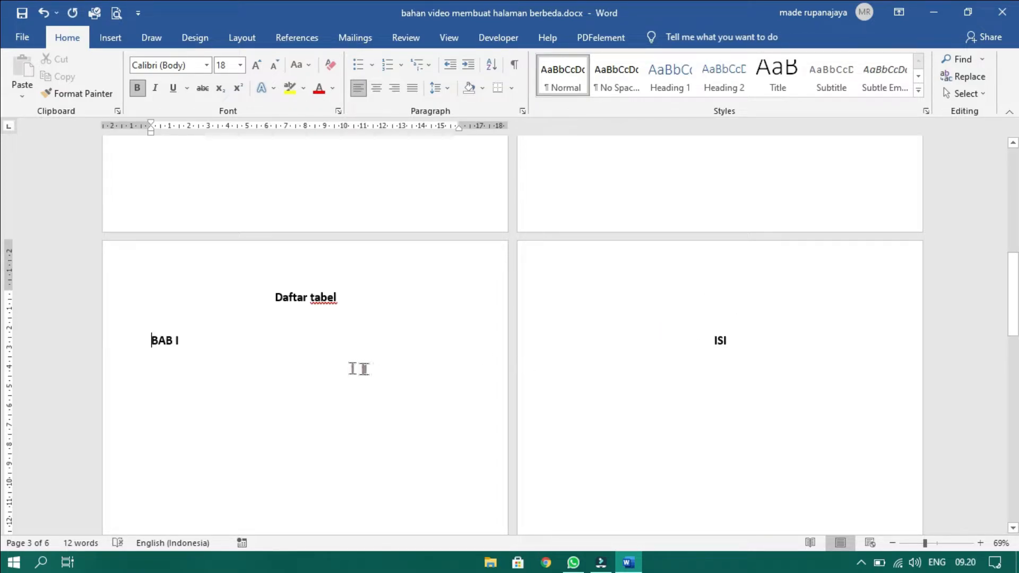
- Insert a Next Page section break before the BAB I heading and centre the heading
click(236, 38)
click(203, 58)
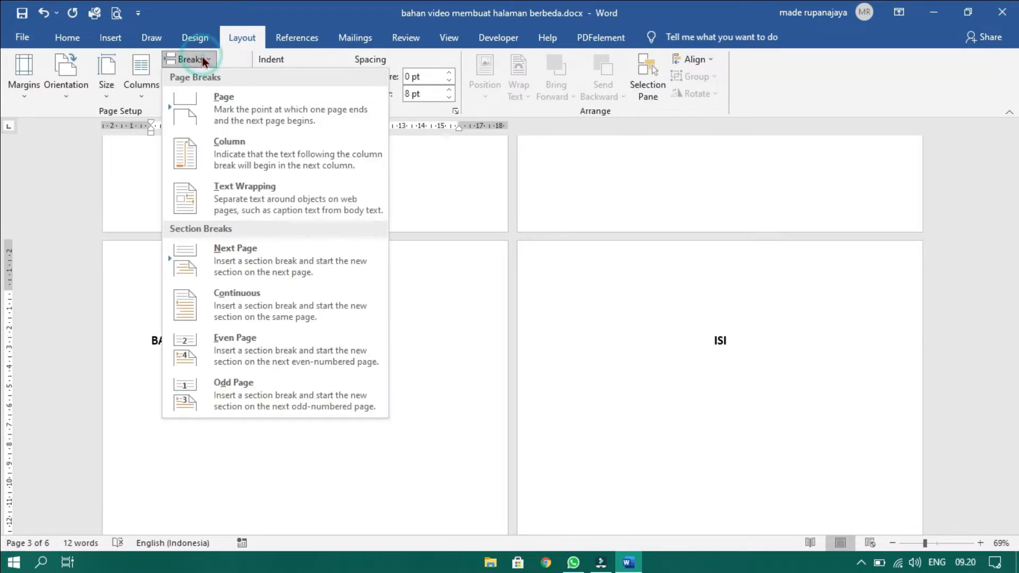
click(223, 265)
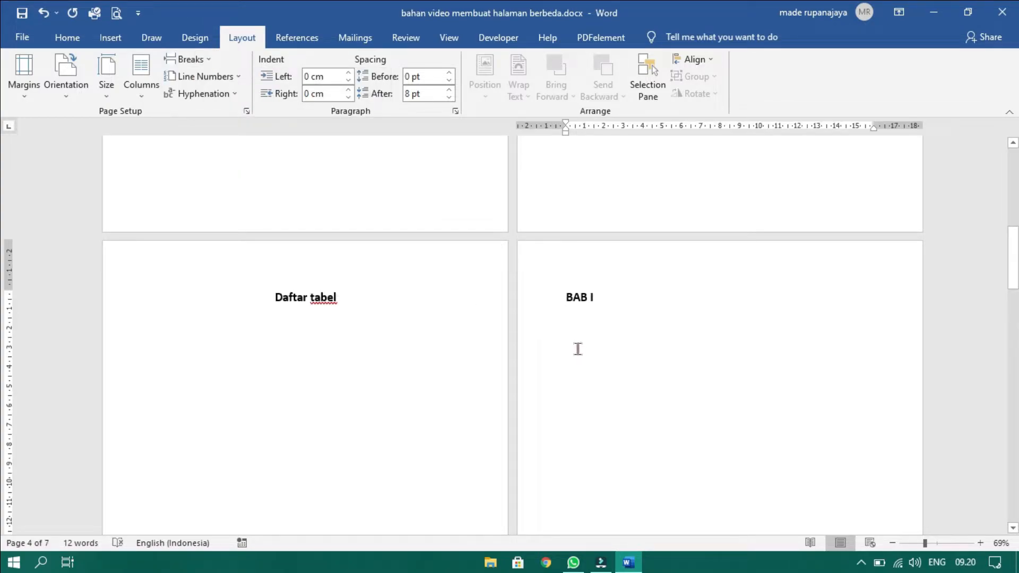
key(ctrl+e)
- Switch to Draft view and check the section breaks before the Daftar ISI and BAB I headings
scroll(644, 337, down, 10)
scroll(645, 337, up, 15)
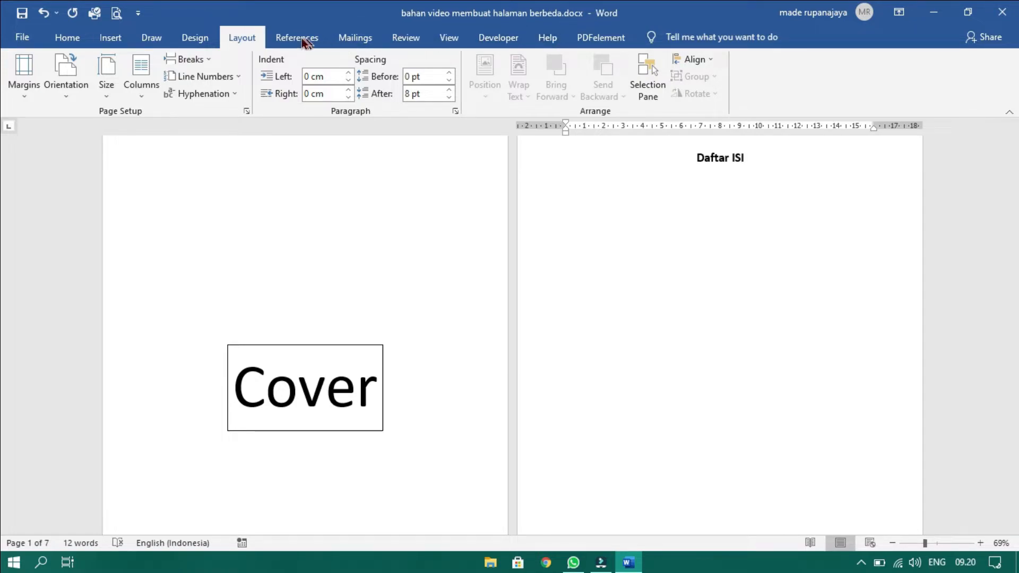
click(450, 38)
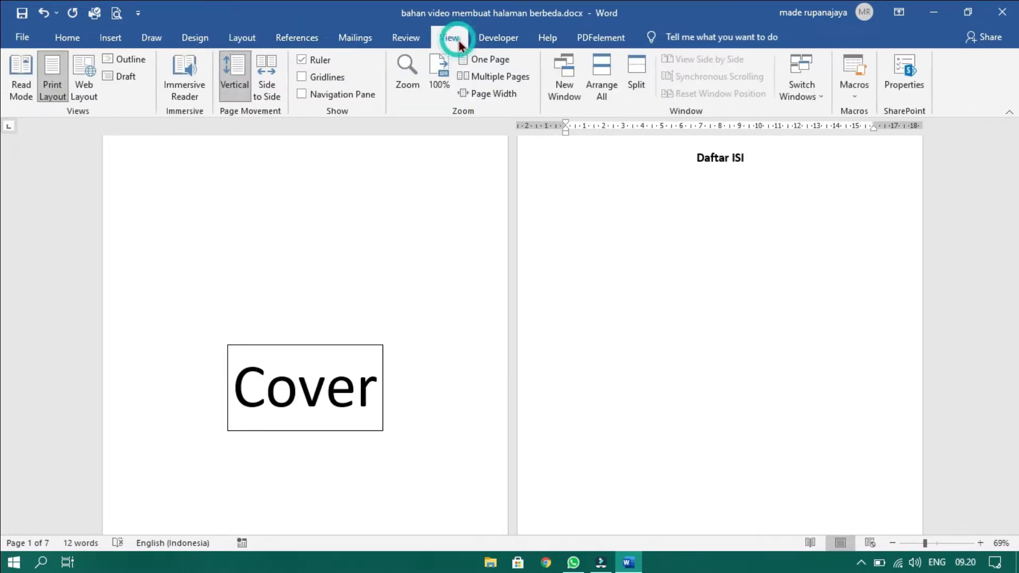
click(114, 75)
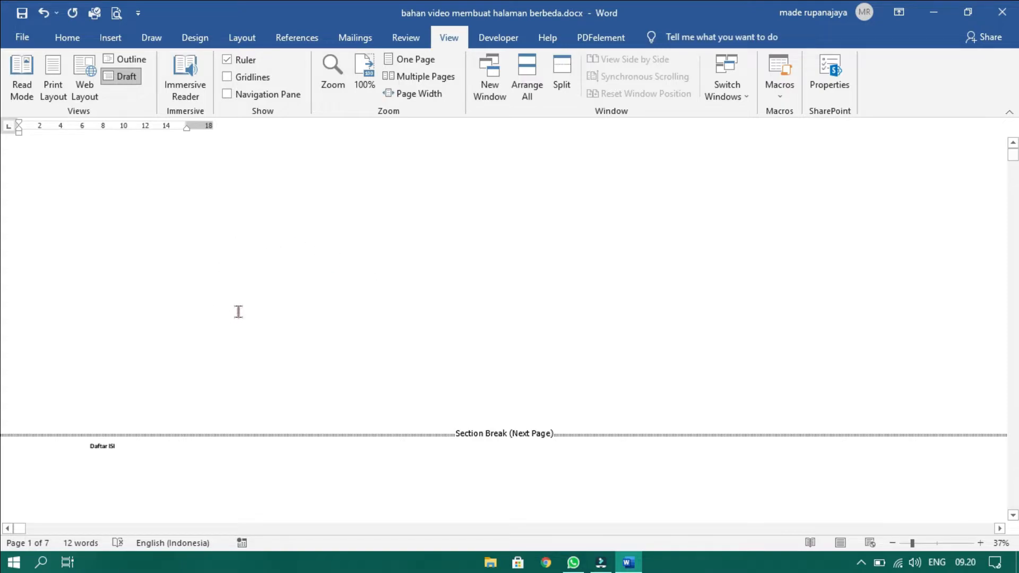
scroll(247, 364, down, 6)
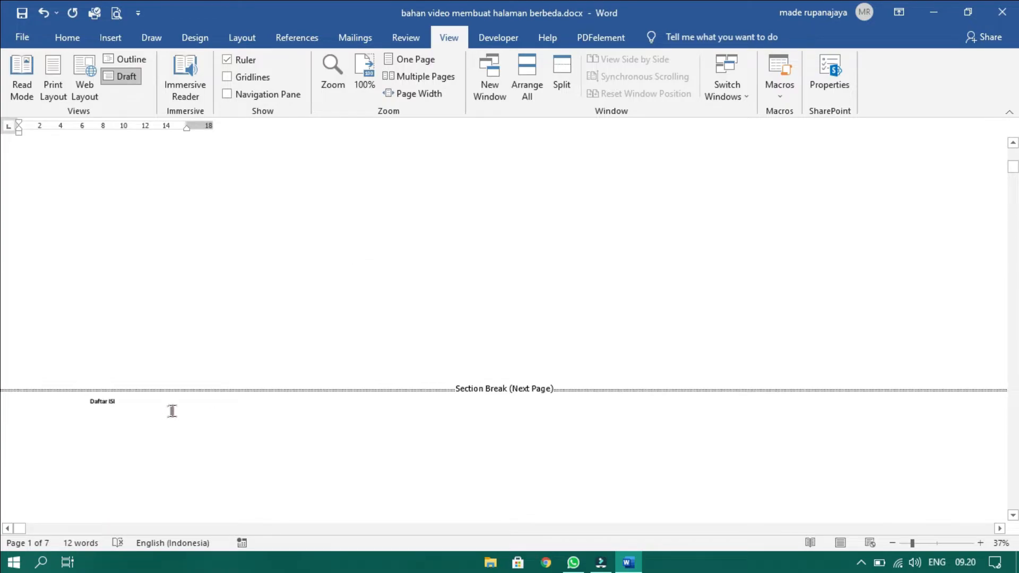
scroll(183, 410, up, 1)
scroll(182, 442, up, 3)
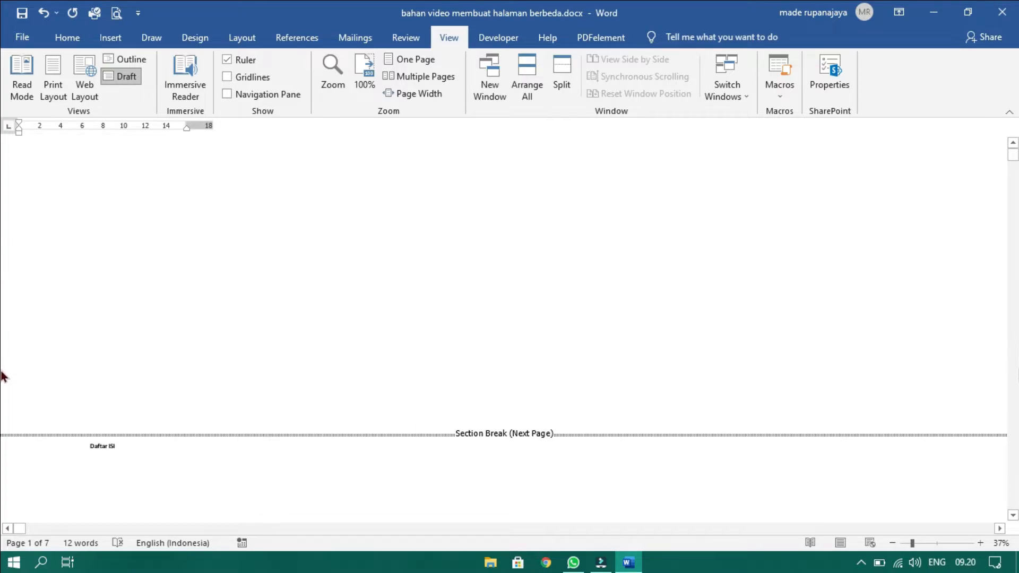
click(1017, 368)
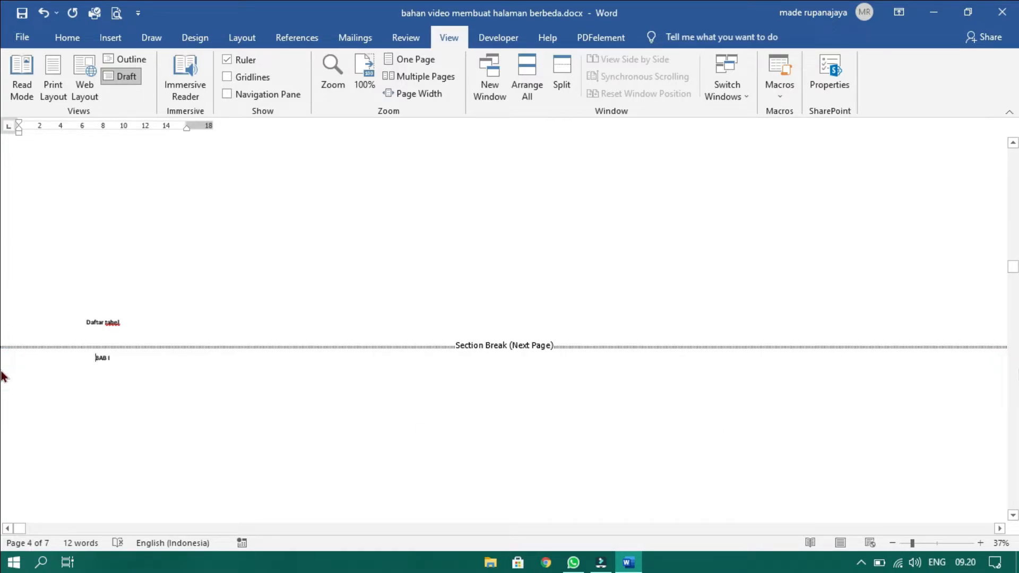
scroll(303, 429, up, 5)
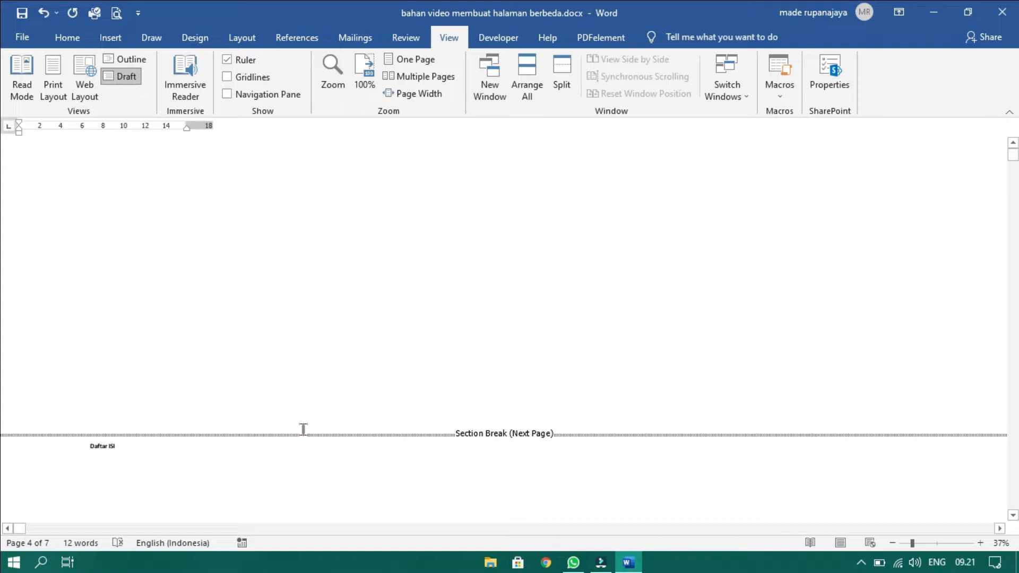
scroll(303, 429, down, 5)
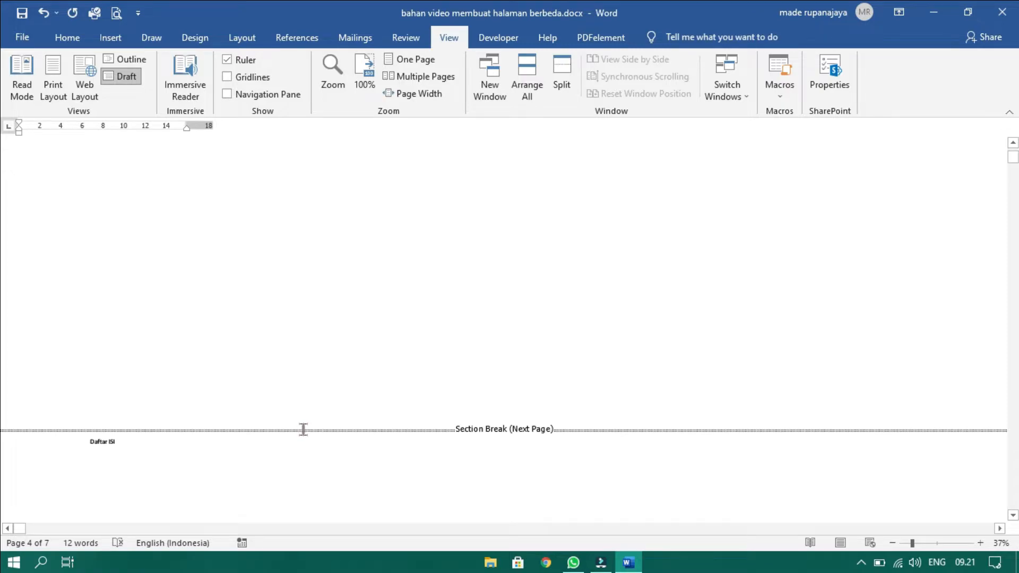
- Review the Next Page section breaks before the Daftar ISI and BAB I headings, and return to Print Layout view
scroll(303, 429, up, 5)
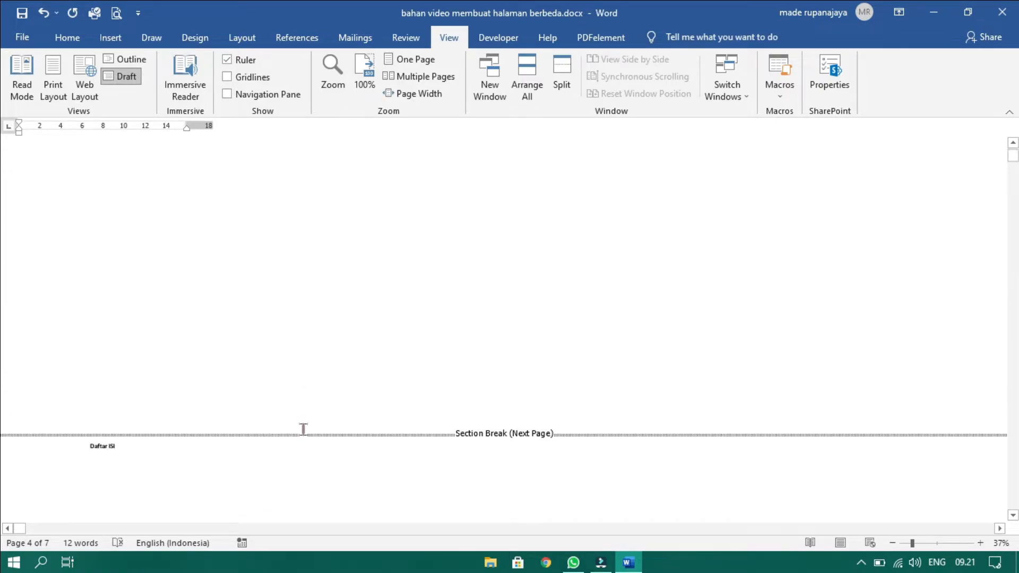
scroll(300, 434, down, 10)
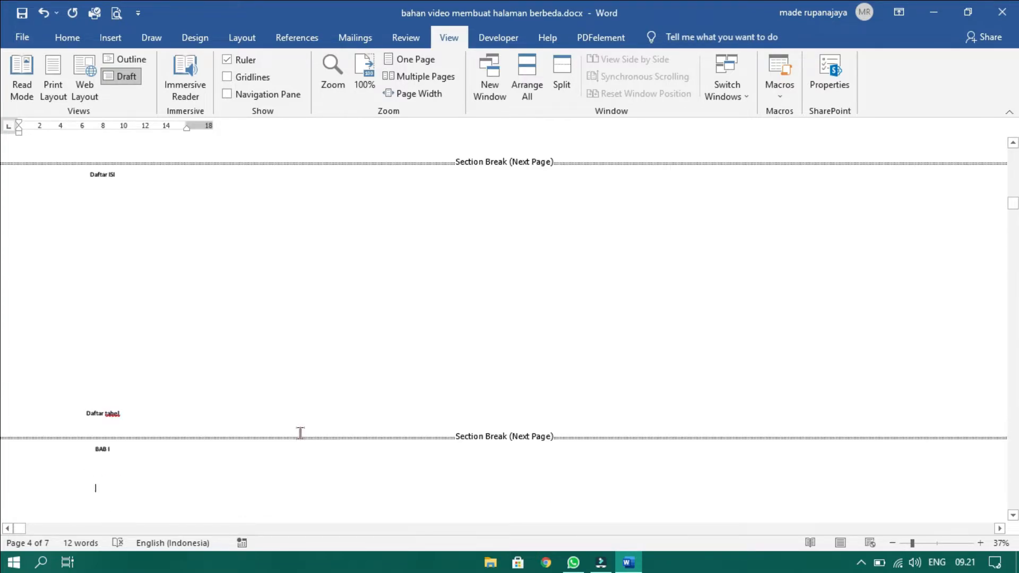
scroll(300, 433, up, 10)
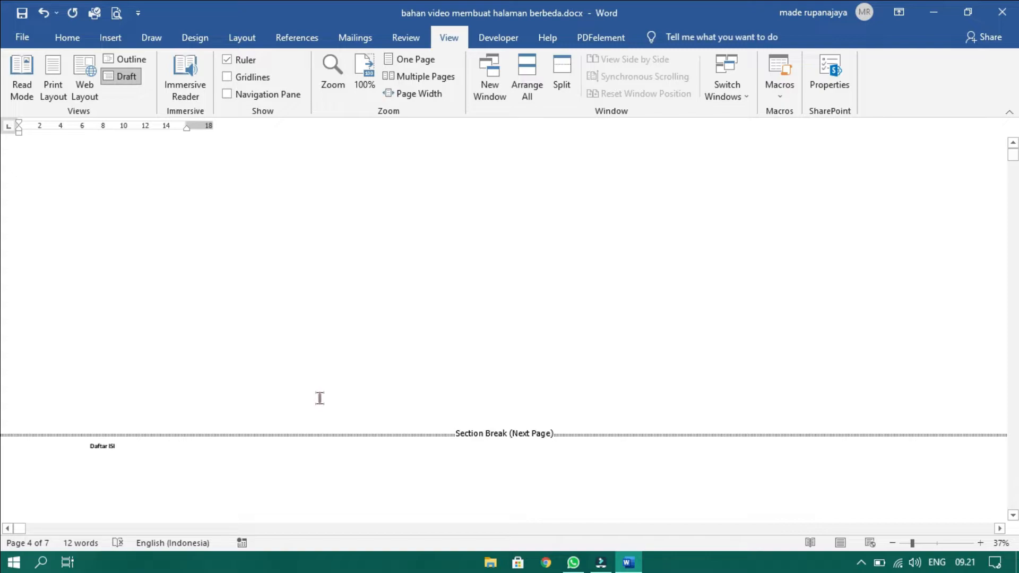
click(65, 64)
scroll(437, 307, up, 4)
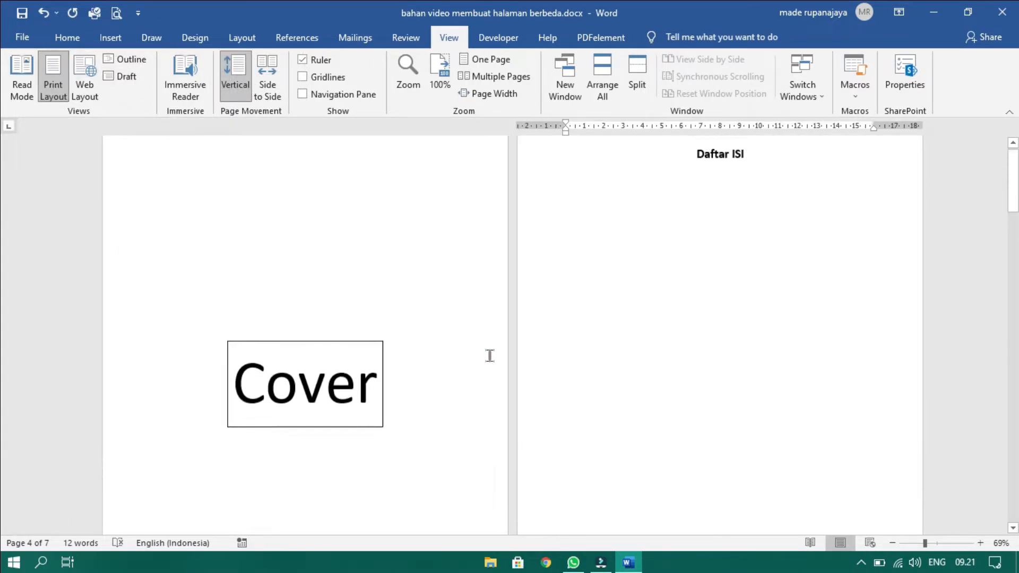
- Open the footer of the Daftar ISI page for editing
scroll(700, 430, down, 10)
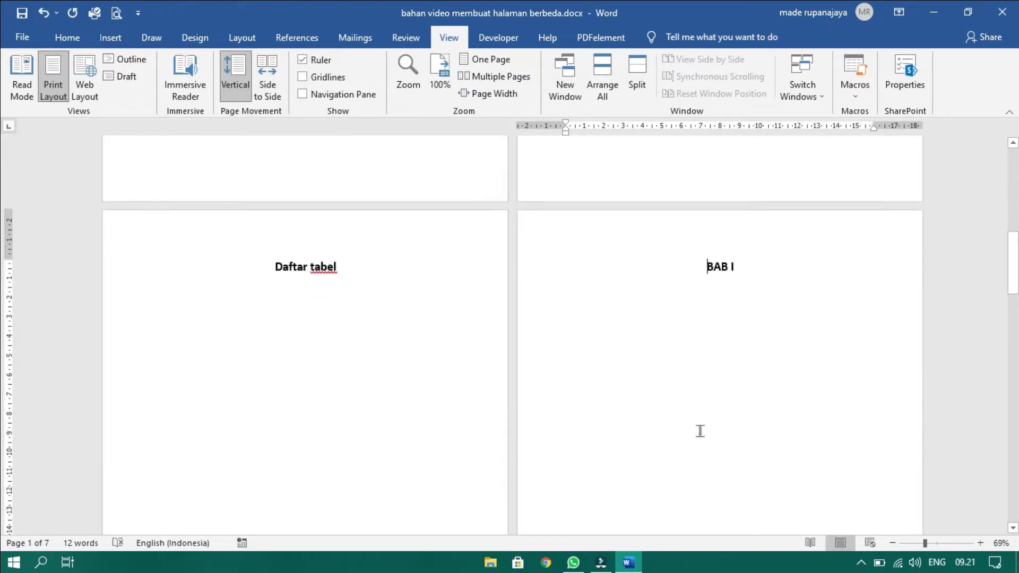
scroll(674, 325, up, 1)
scroll(674, 325, up, 4)
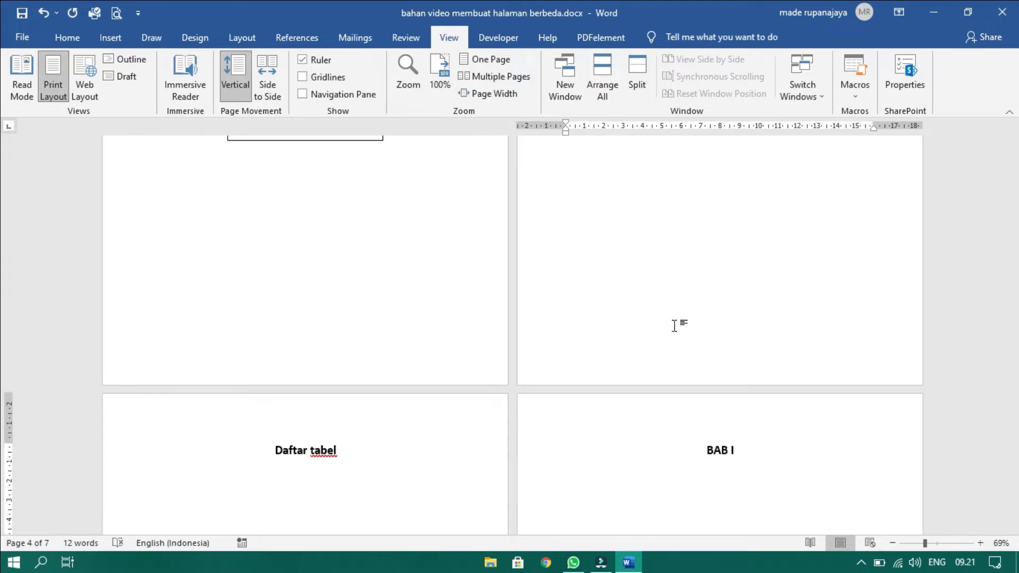
scroll(656, 350, up, 1)
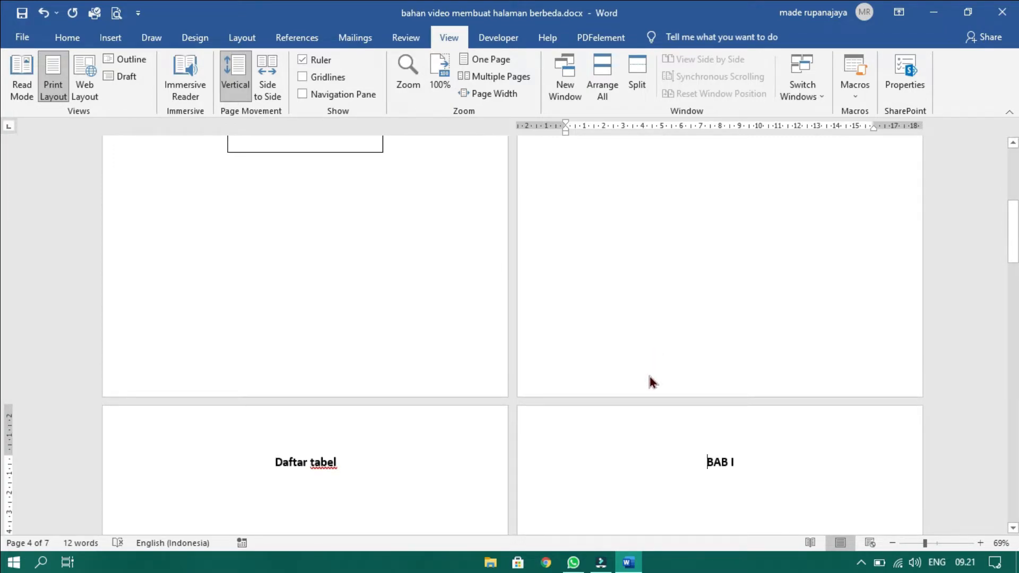
click(609, 386)
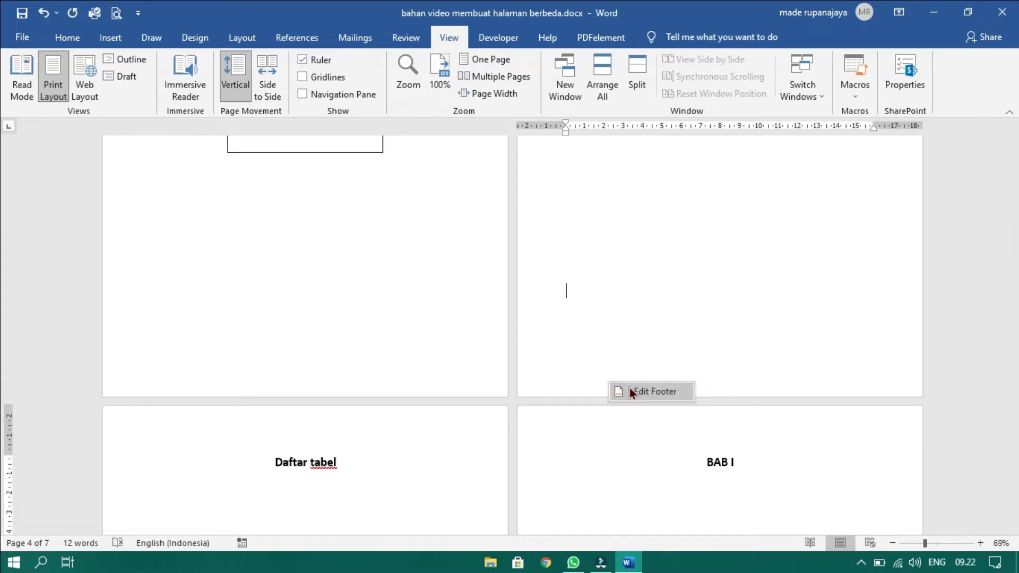
click(629, 389)
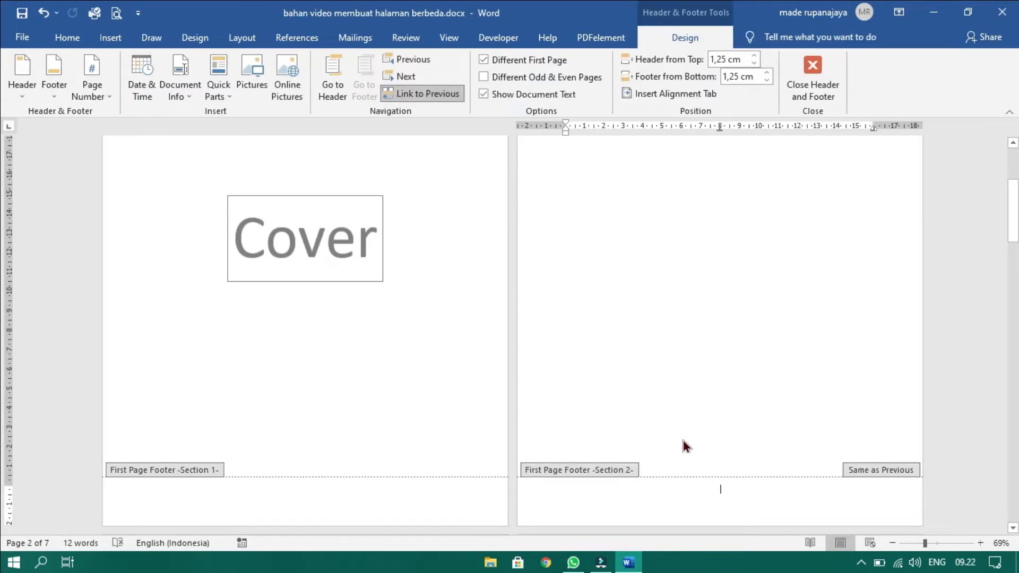
- Turn off Link to Previous for the Section 2 first page footer on the Daftar ISI page
scroll(682, 439, down, 2)
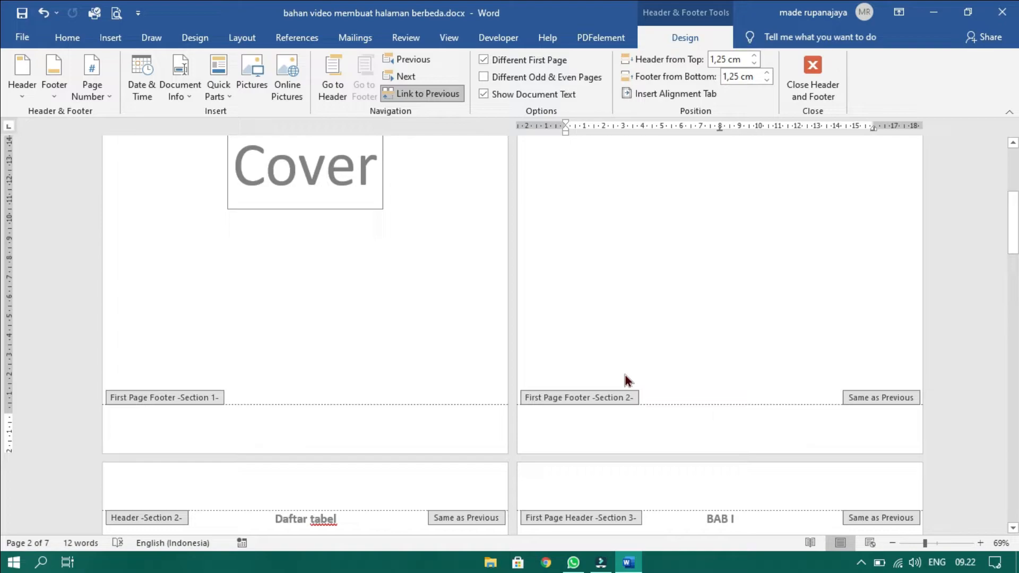
click(591, 416)
scroll(598, 297, down, 5)
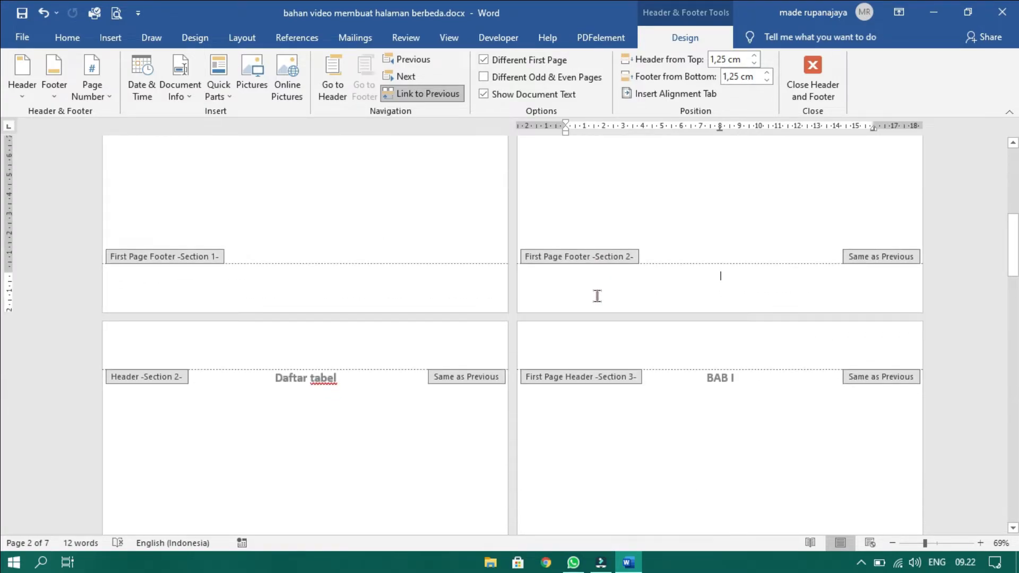
scroll(597, 295, up, 2)
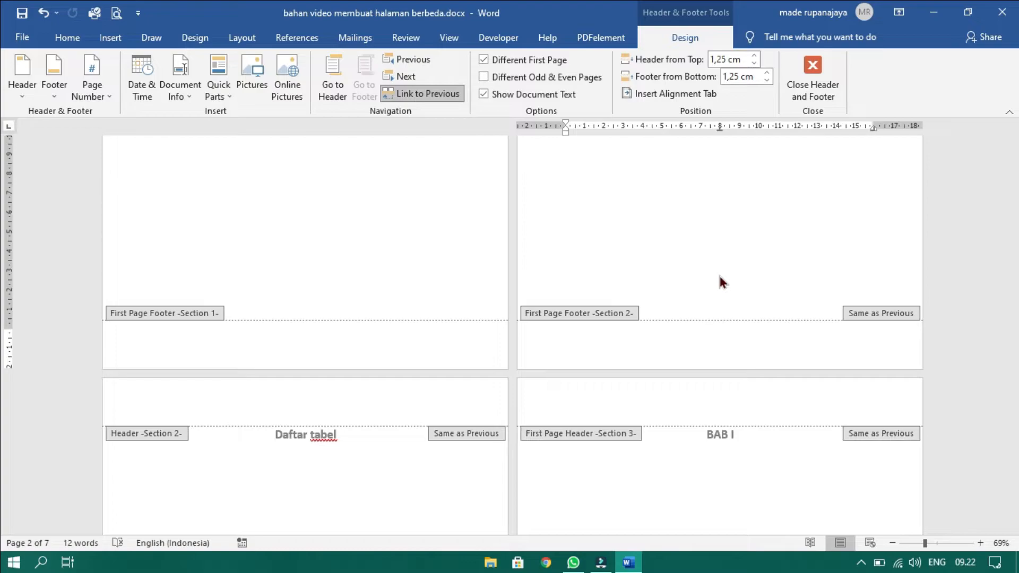
click(430, 94)
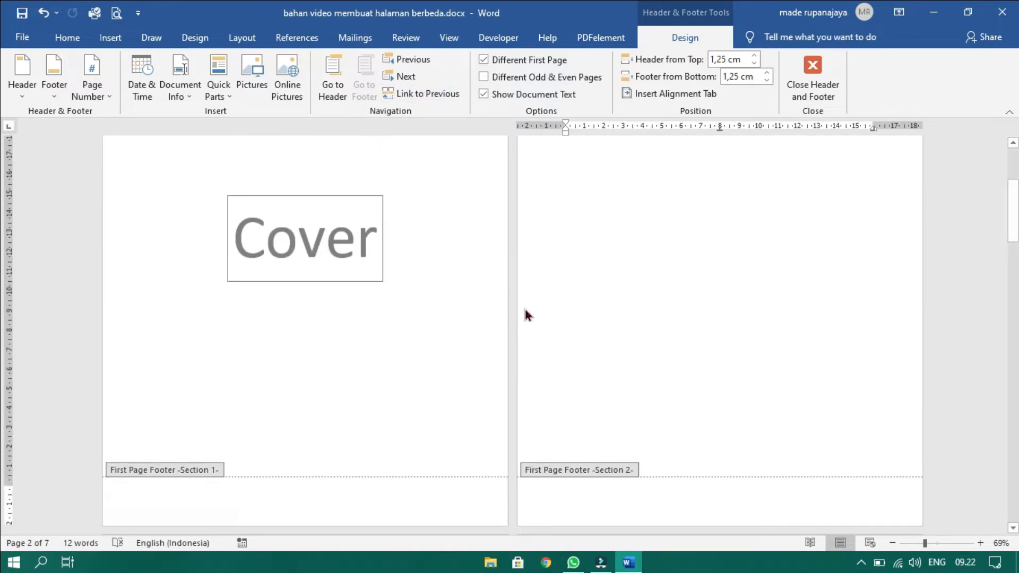
- Enter the test text "huyuy" in the Section 2 first page footer and check the footers of the other sections
scroll(524, 309, down, 1)
scroll(526, 313, down, 1)
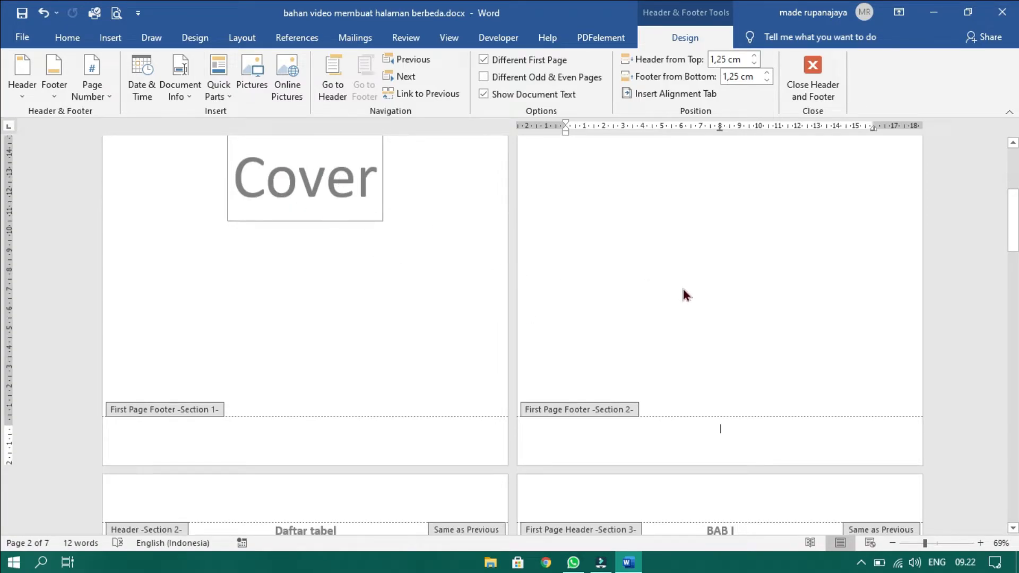
scroll(684, 295, up, 1)
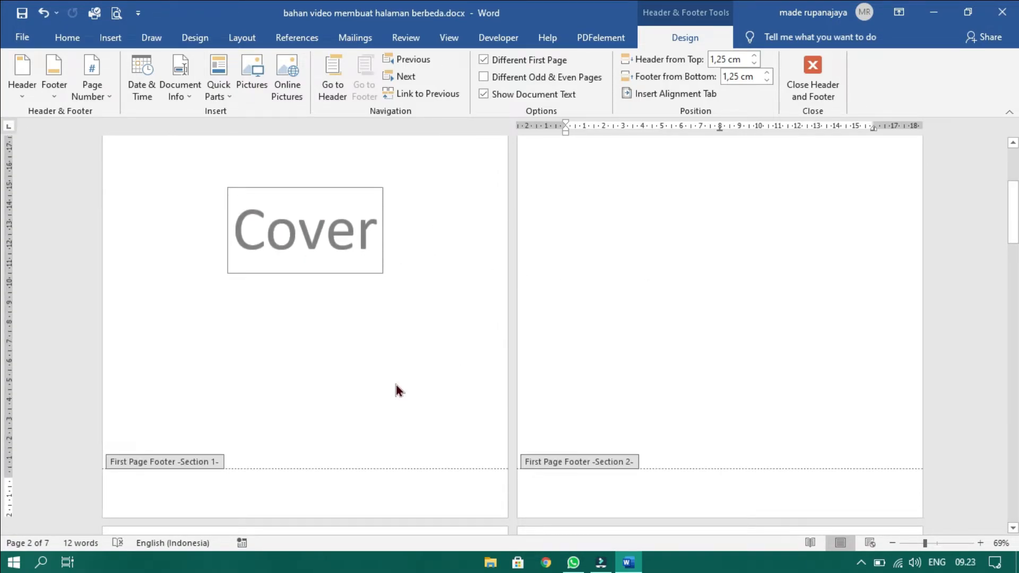
click(718, 479)
text(huyuy)
scroll(655, 418, down, 7)
scroll(655, 416, down, 5)
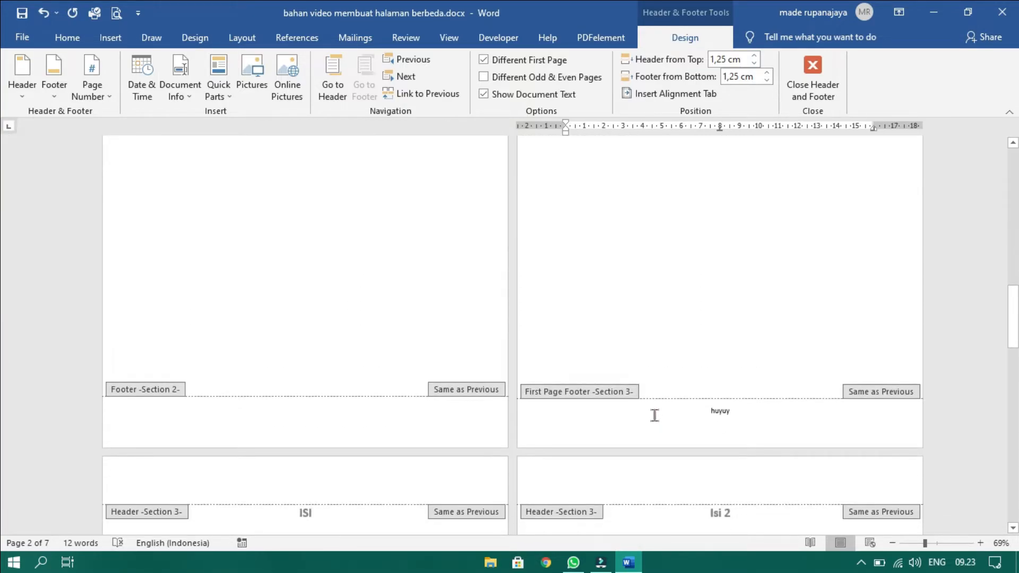
scroll(710, 413, up, 5)
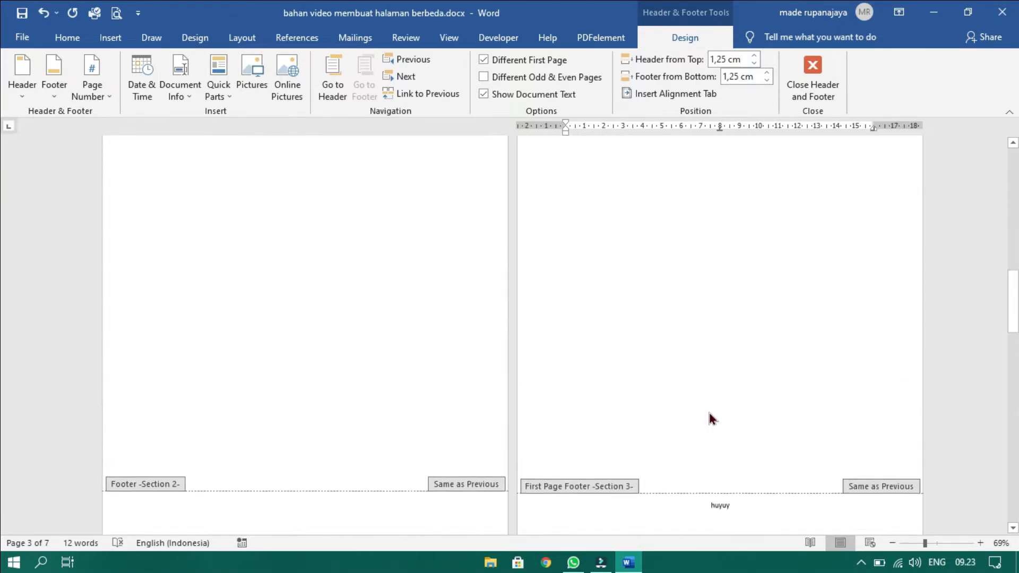
scroll(708, 414, up, 4)
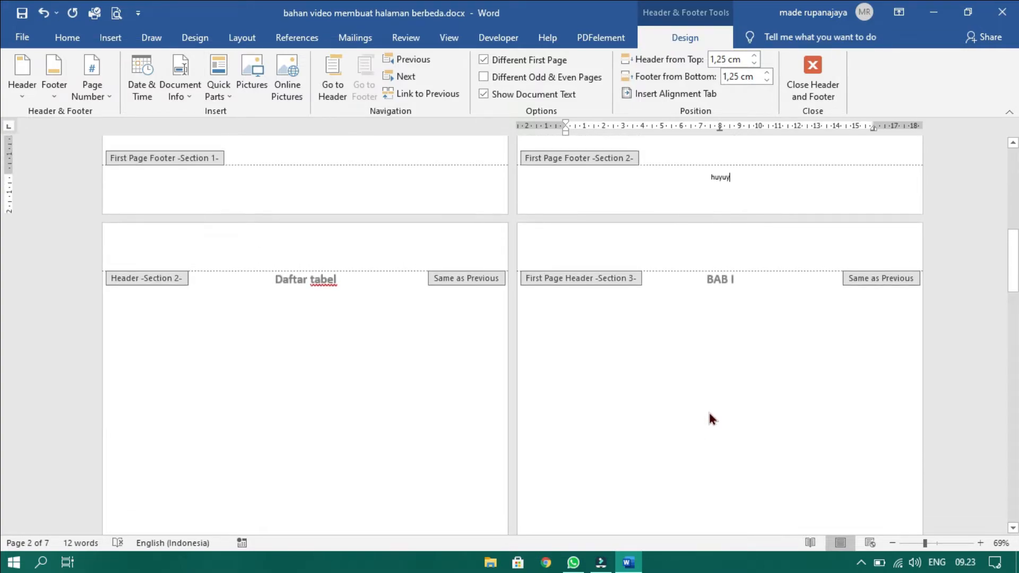
scroll(709, 411, up, 5)
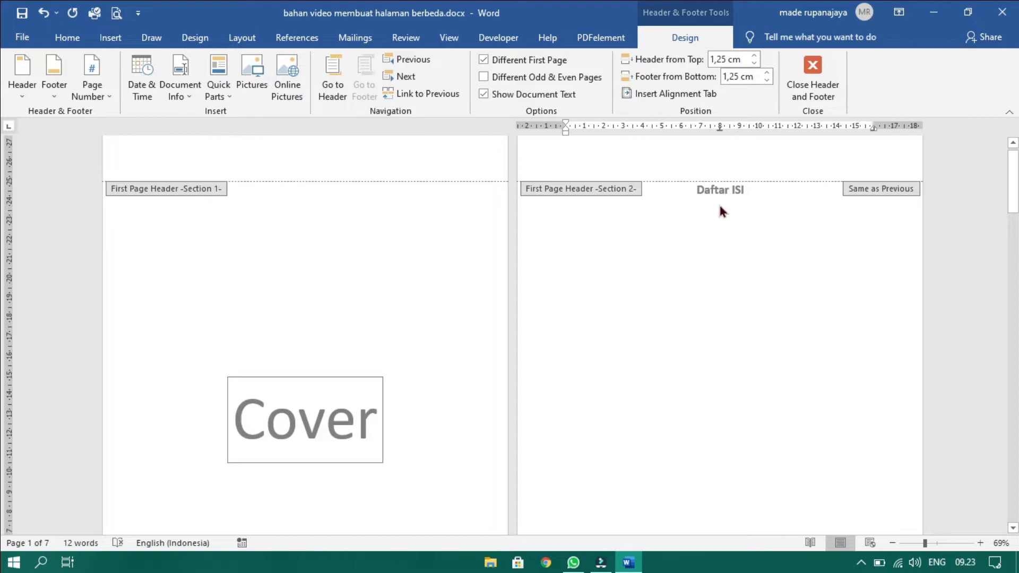
scroll(720, 209, down, 5)
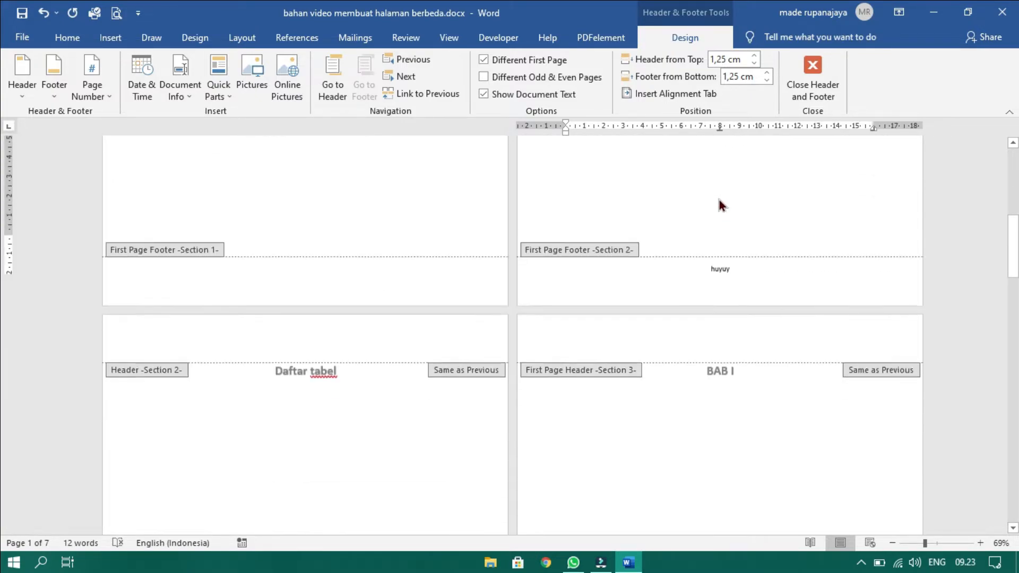
scroll(719, 200, down, 1)
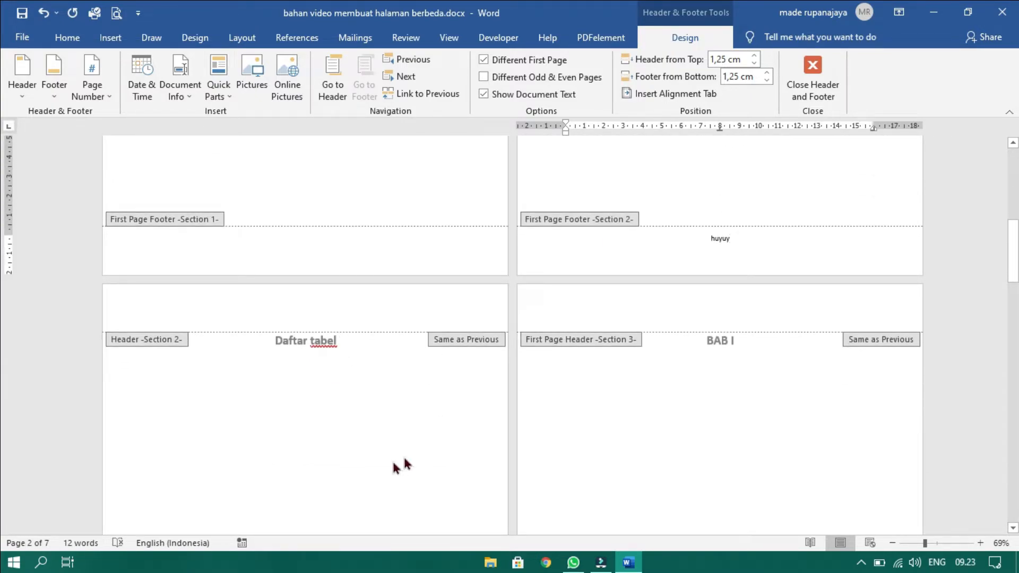
scroll(554, 366, down, 5)
scroll(554, 366, down, 9)
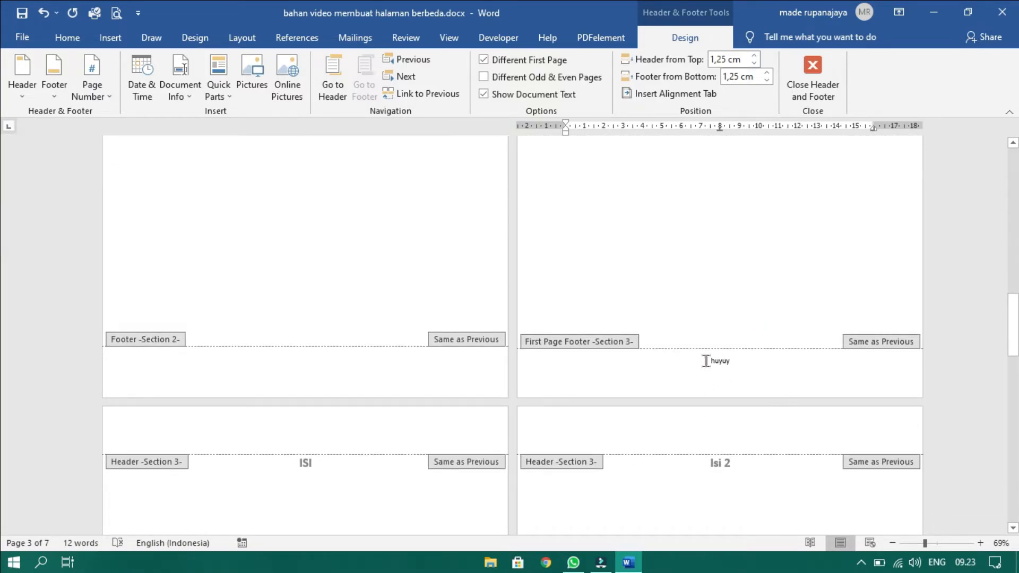
scroll(705, 358, up, 8)
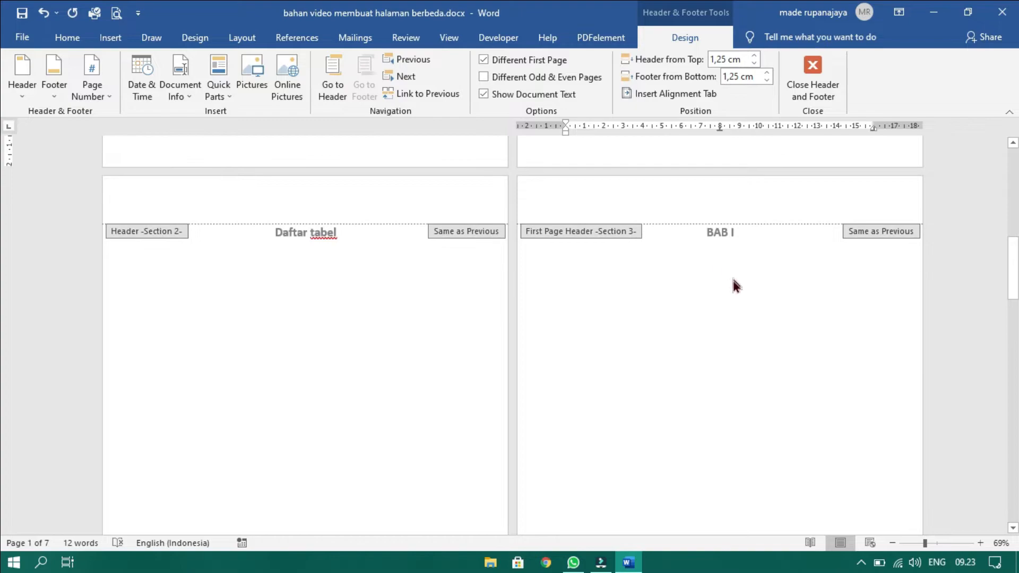
- Delete the test text from the Section 2 first page footer
scroll(732, 282, up, 7)
click(732, 353)
double_click(725, 353)
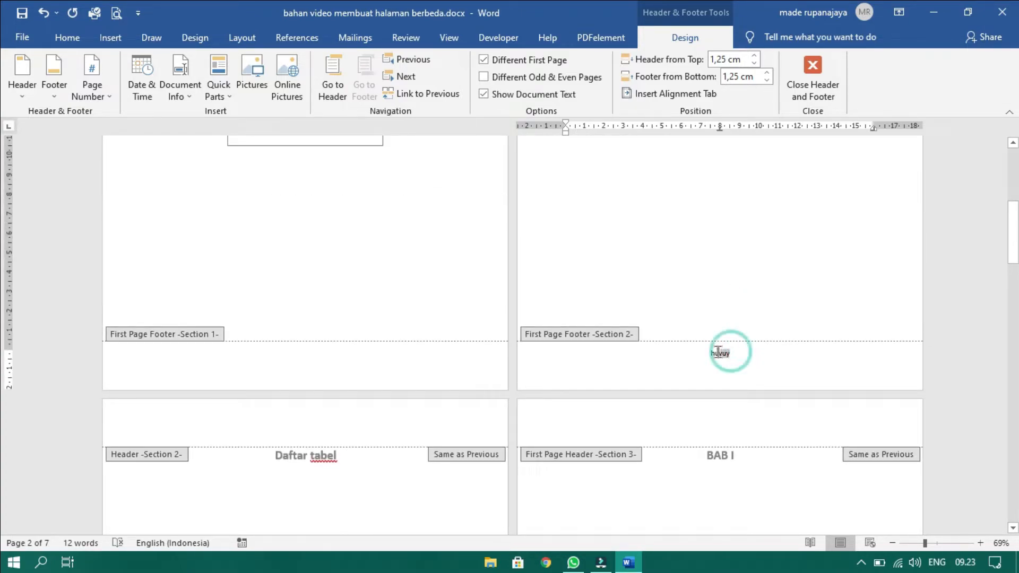
key(BackSpace)
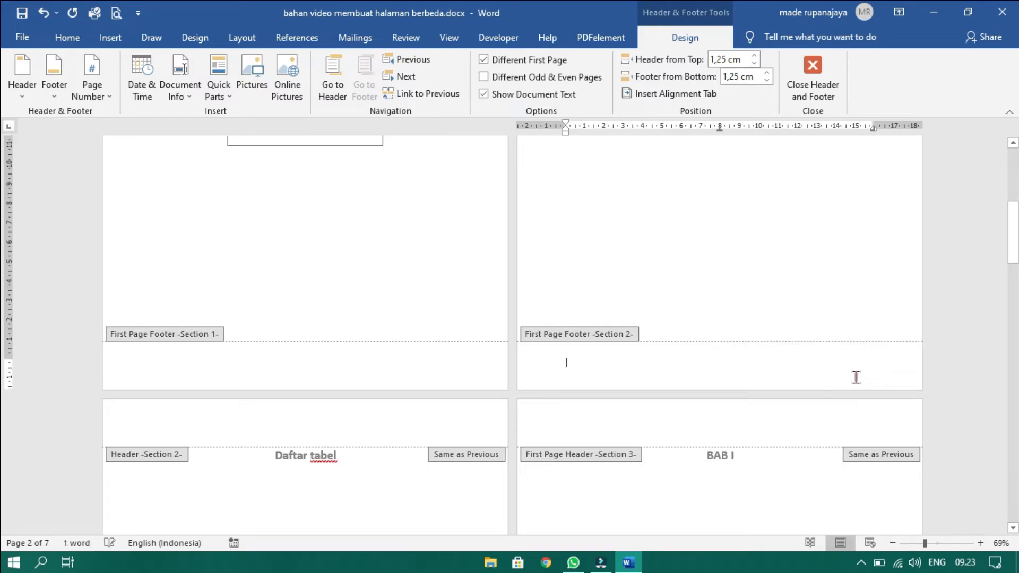
- Turn off Link to Previous for the Section 3 first page footer on the BAB I page
scroll(856, 377, down, 1)
scroll(856, 377, down, 6)
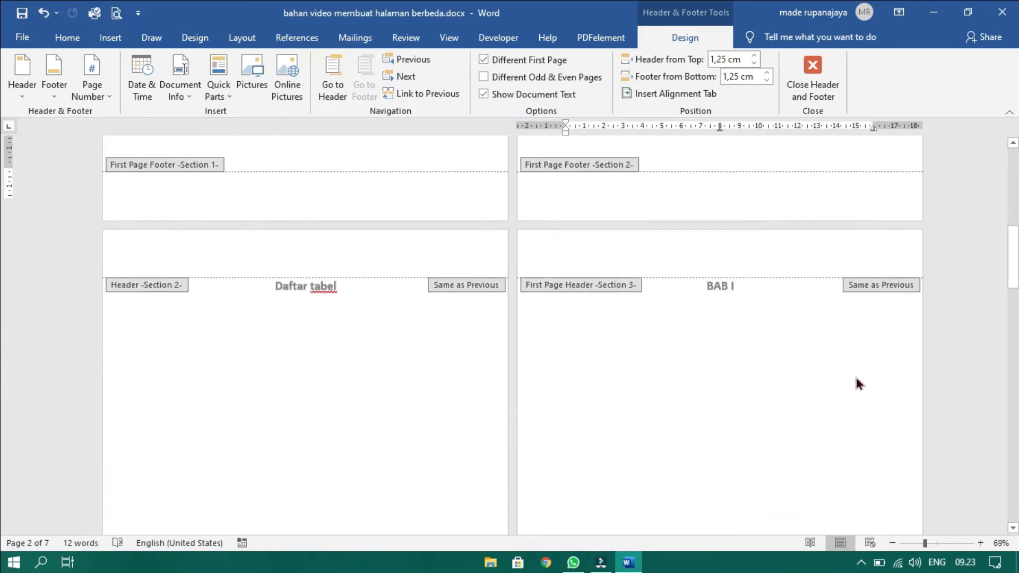
scroll(855, 377, down, 9)
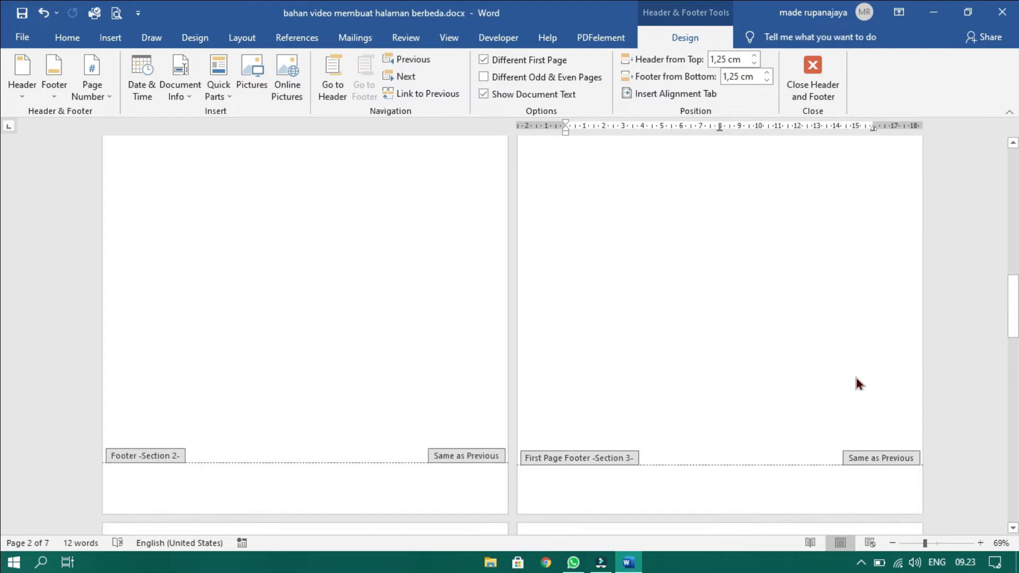
scroll(855, 374, down, 5)
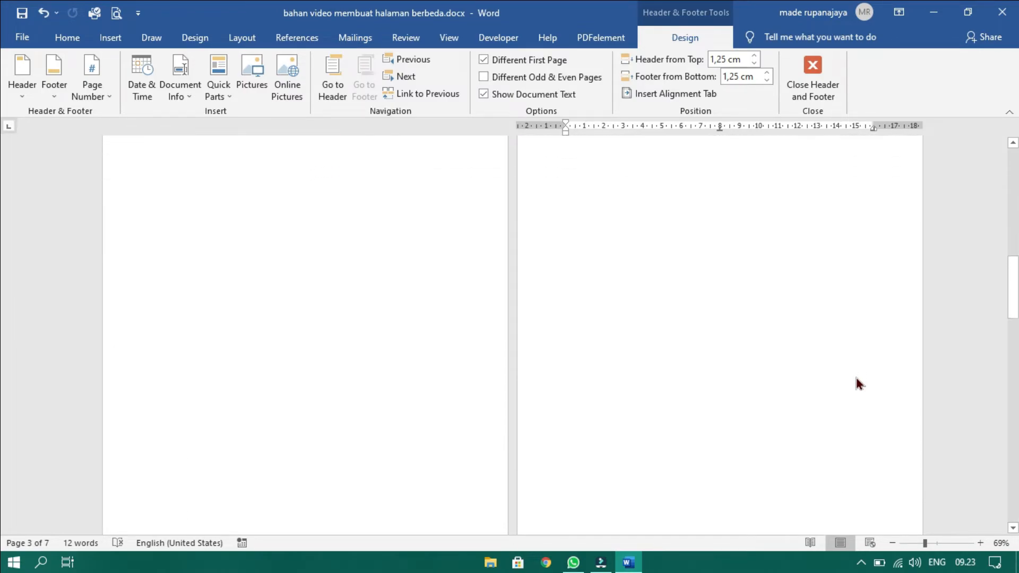
click(724, 495)
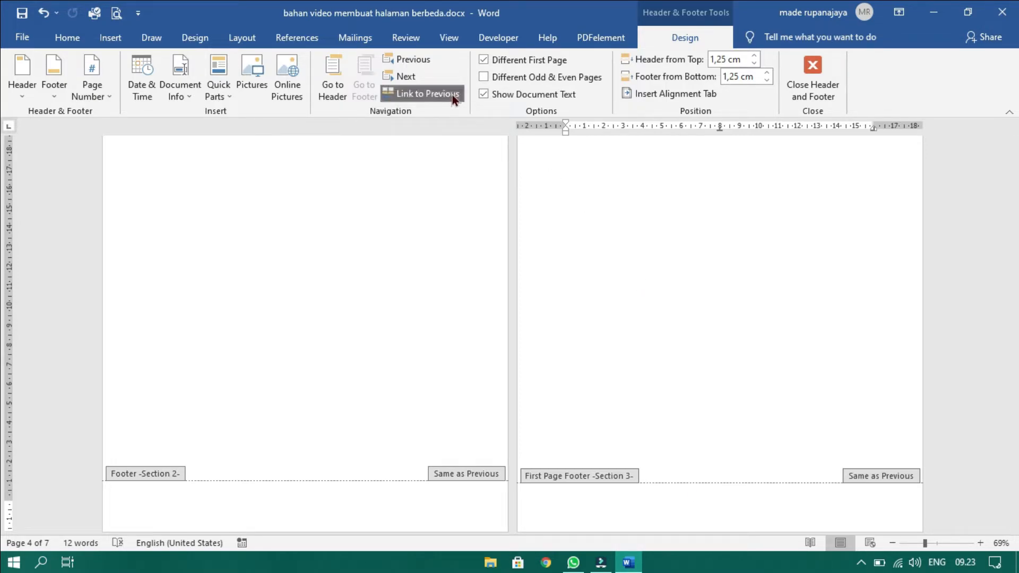
click(425, 93)
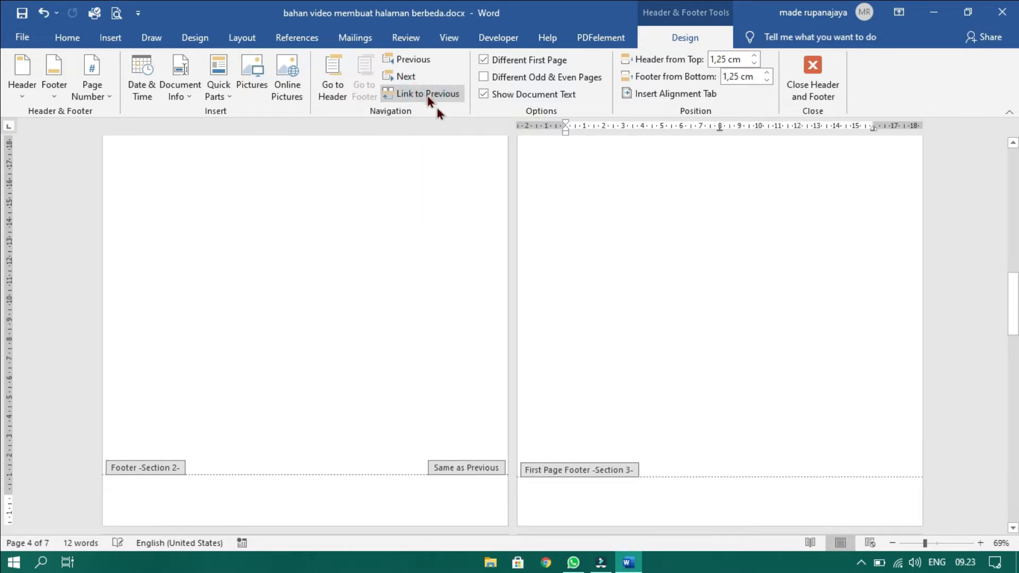
scroll(640, 326, down, 2)
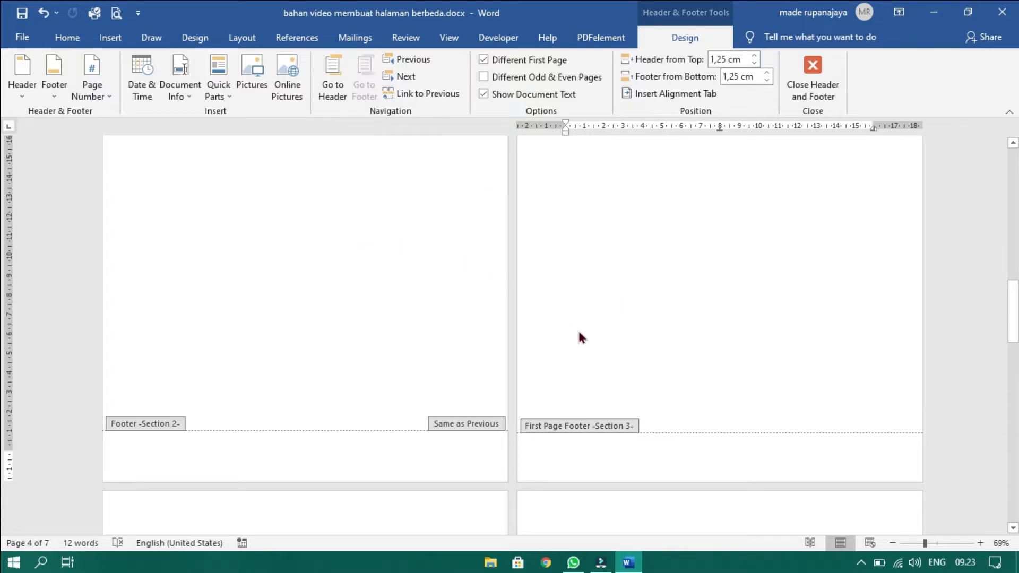
scroll(583, 342, down, 2)
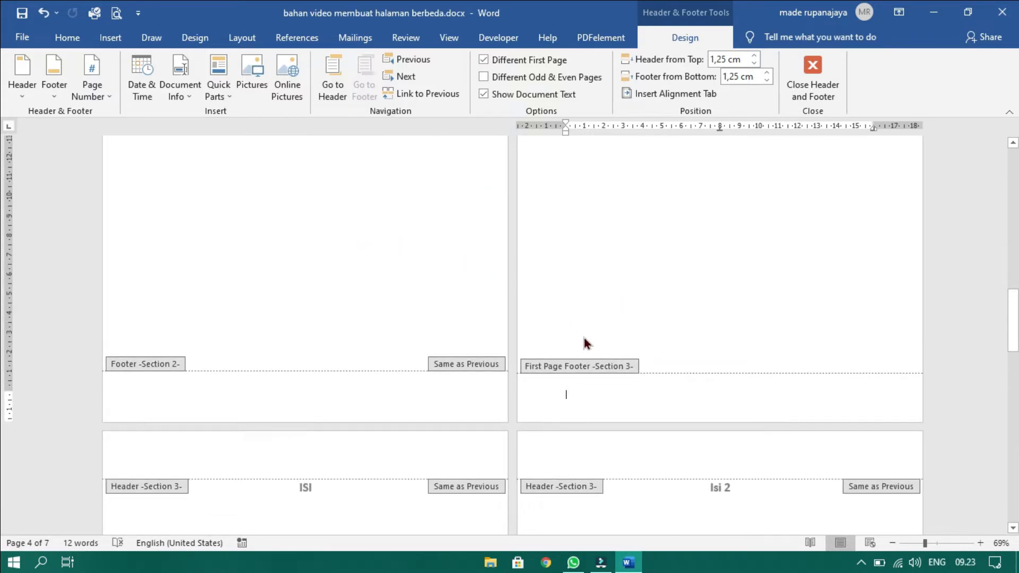
scroll(584, 342, down, 1)
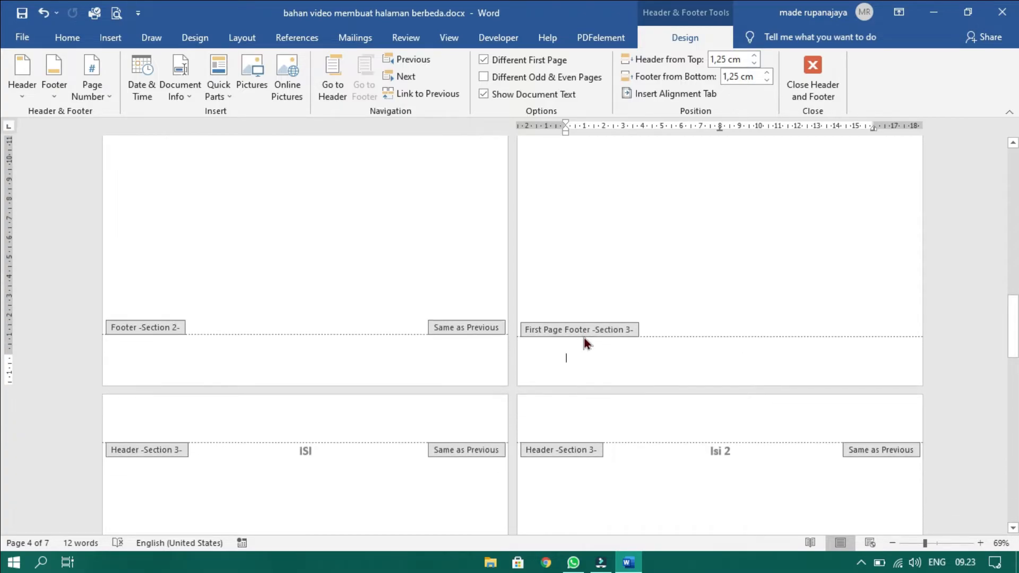
scroll(583, 339, down, 1)
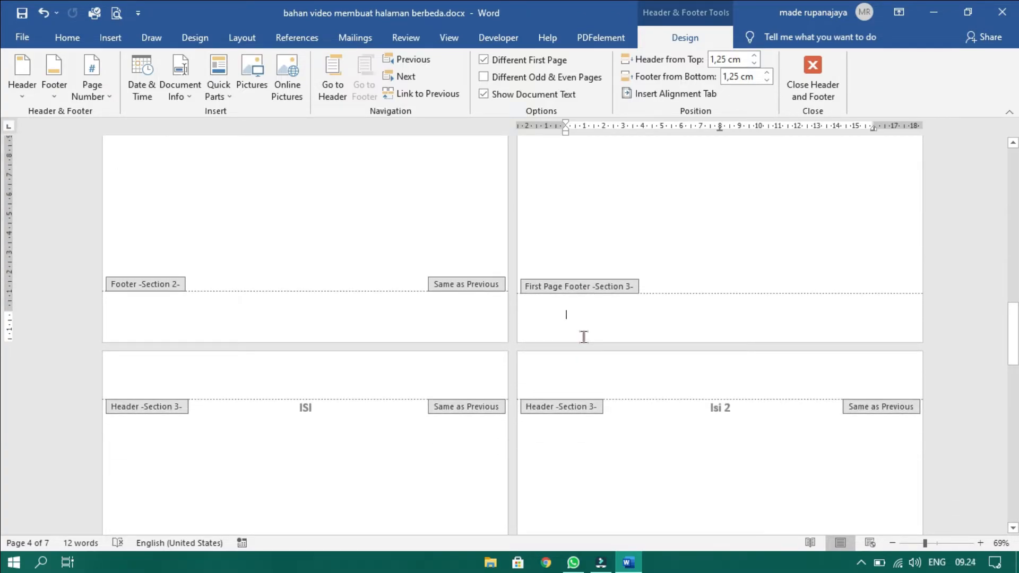
scroll(584, 337, down, 1)
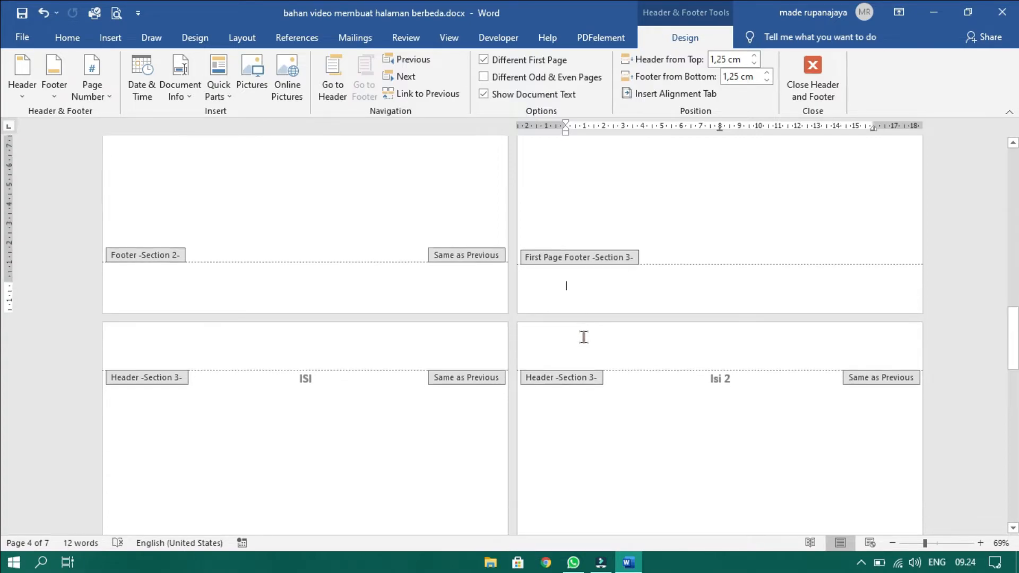
click(240, 36)
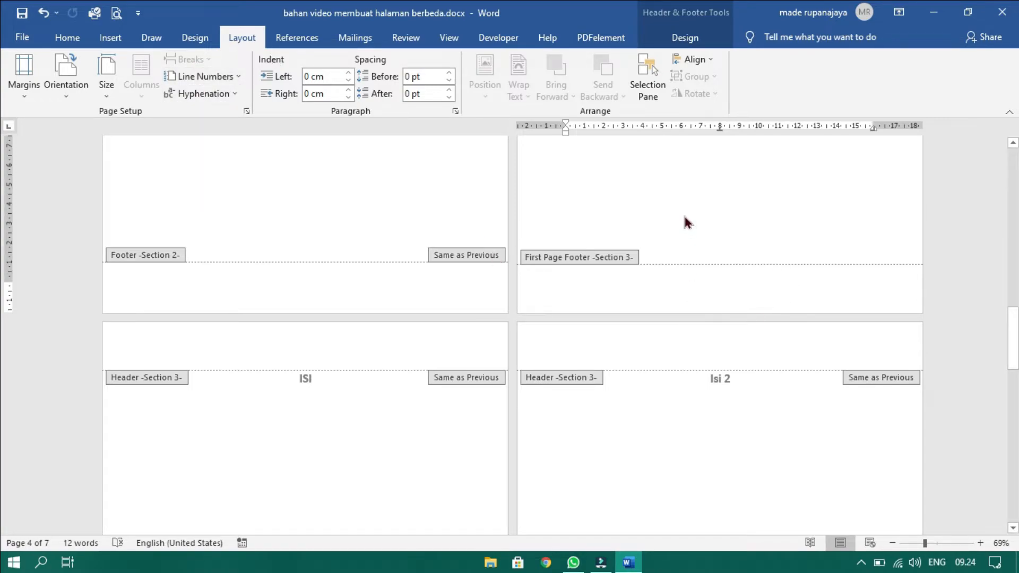
scroll(684, 218, down, 1)
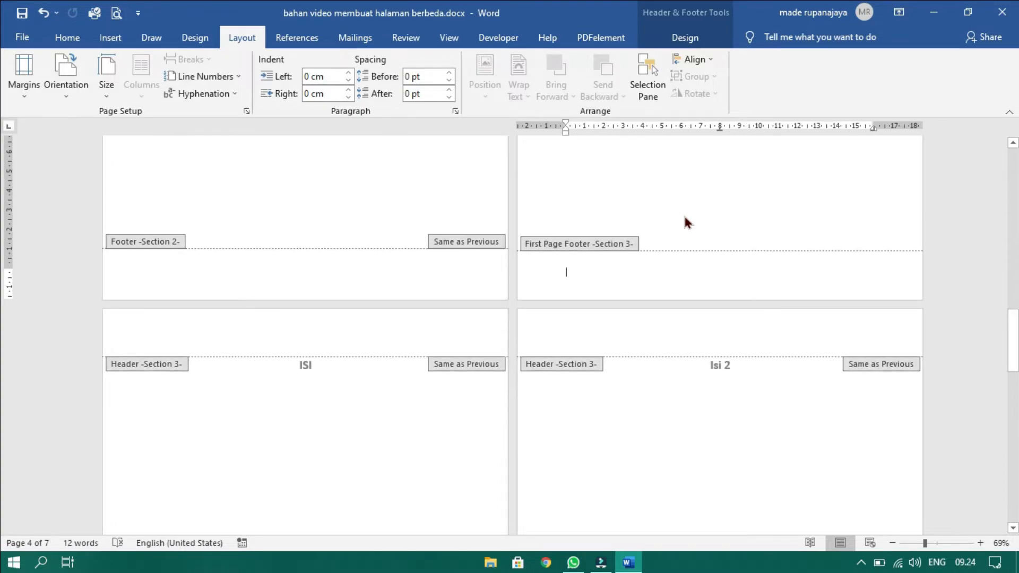
click(685, 37)
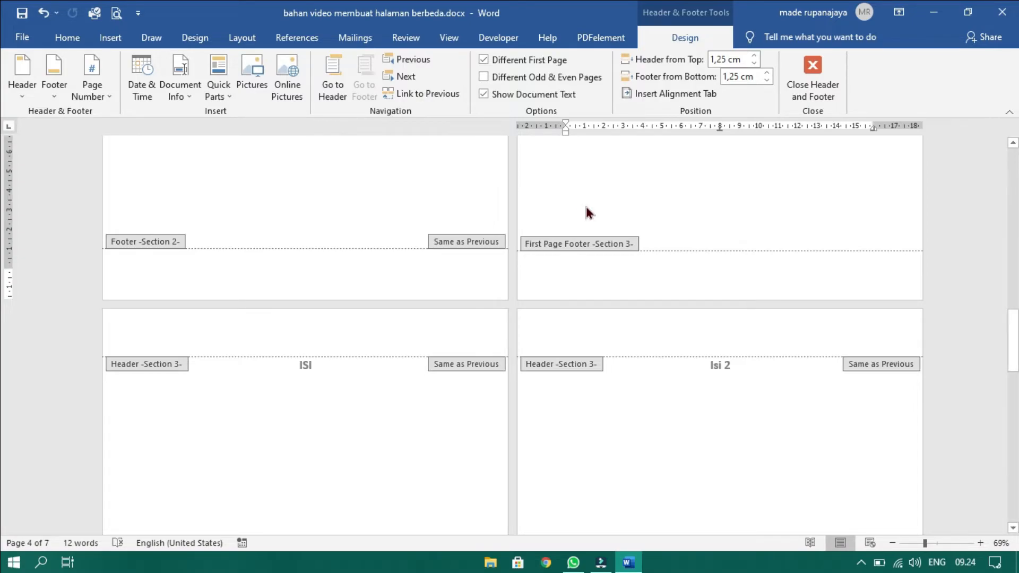
- Insert a Plain Number 2 page number at the bottom of the page in the Section 2 first page footer
scroll(586, 213, up, 10)
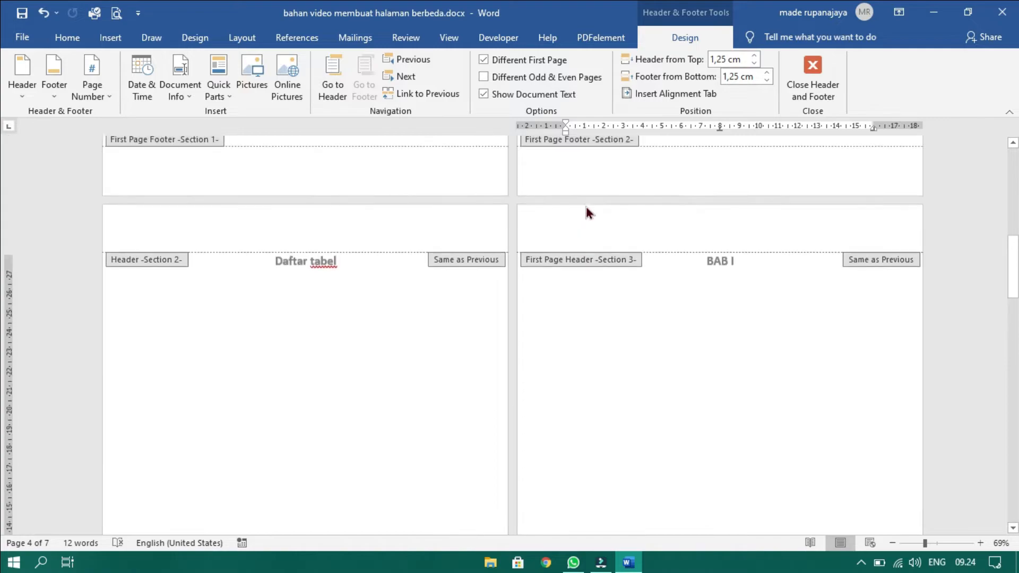
scroll(586, 212, up, 1)
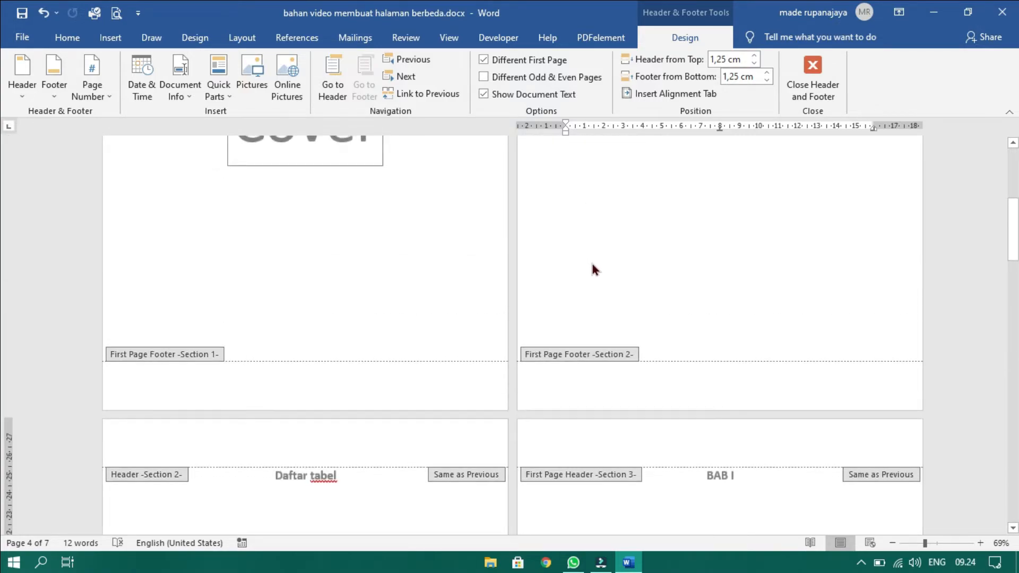
click(636, 390)
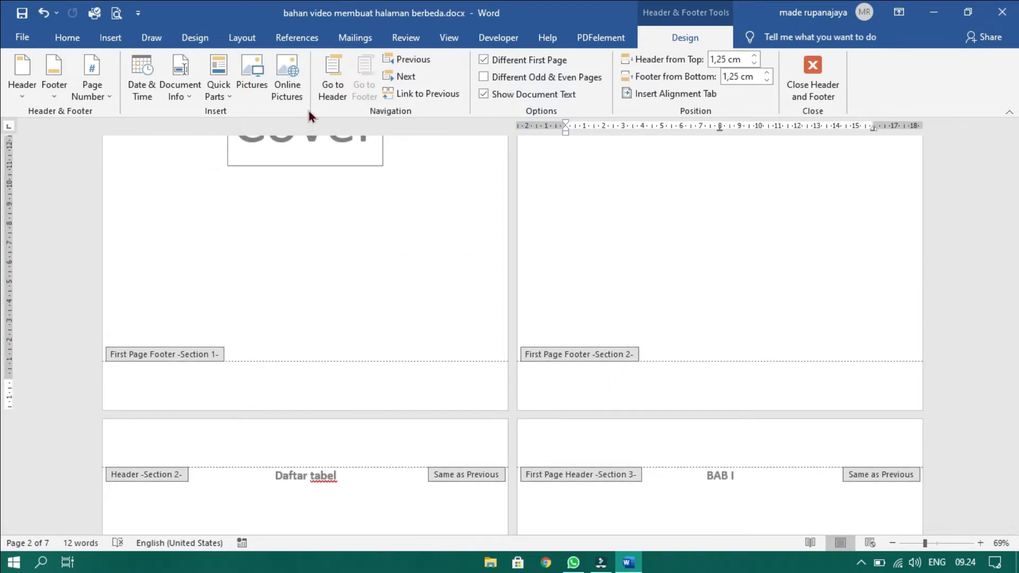
click(93, 94)
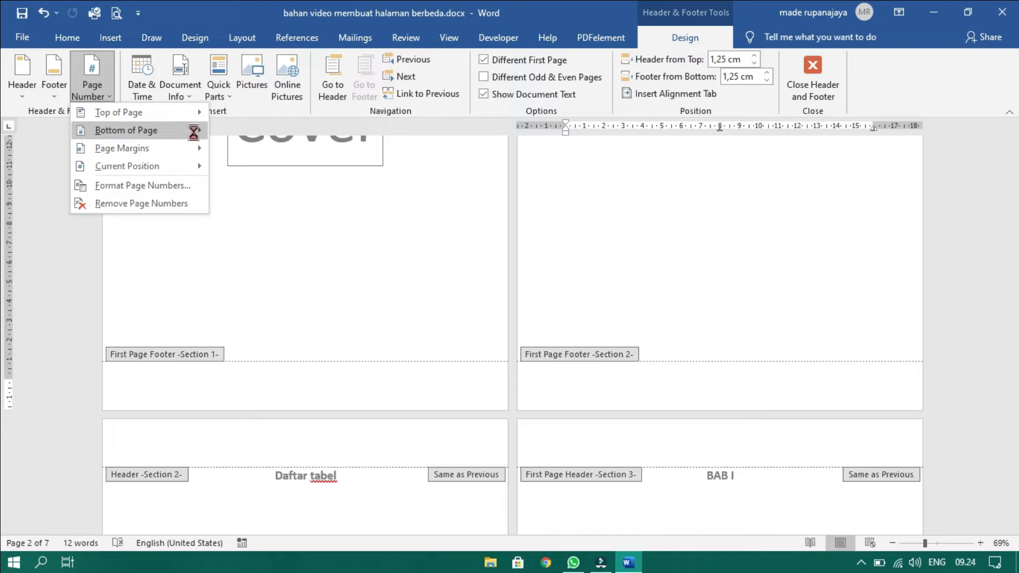
mouse_move(192, 133)
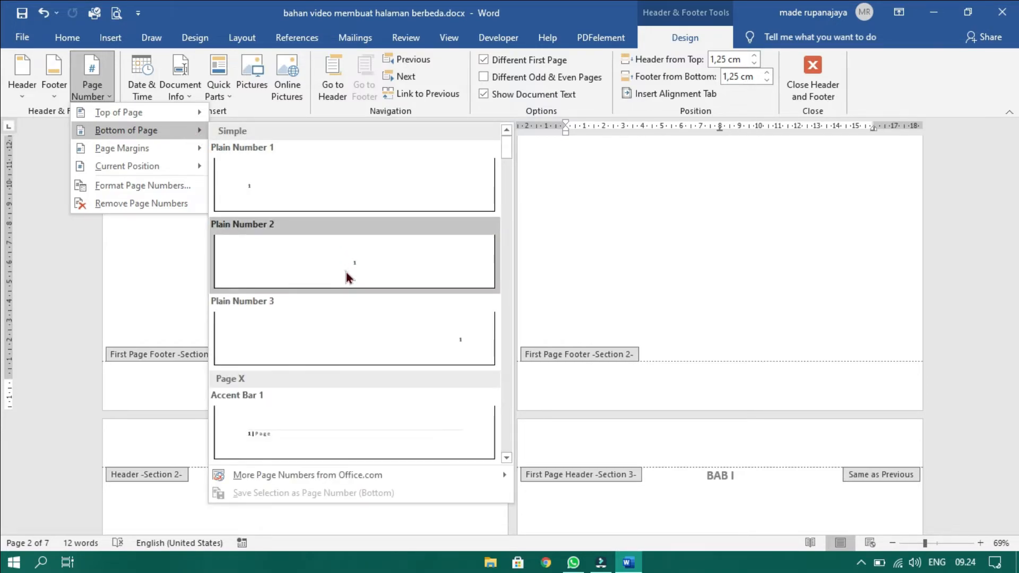
click(346, 274)
- Set the number format of the Section 2 page number to i, ii, iii
scroll(617, 379, down, 10)
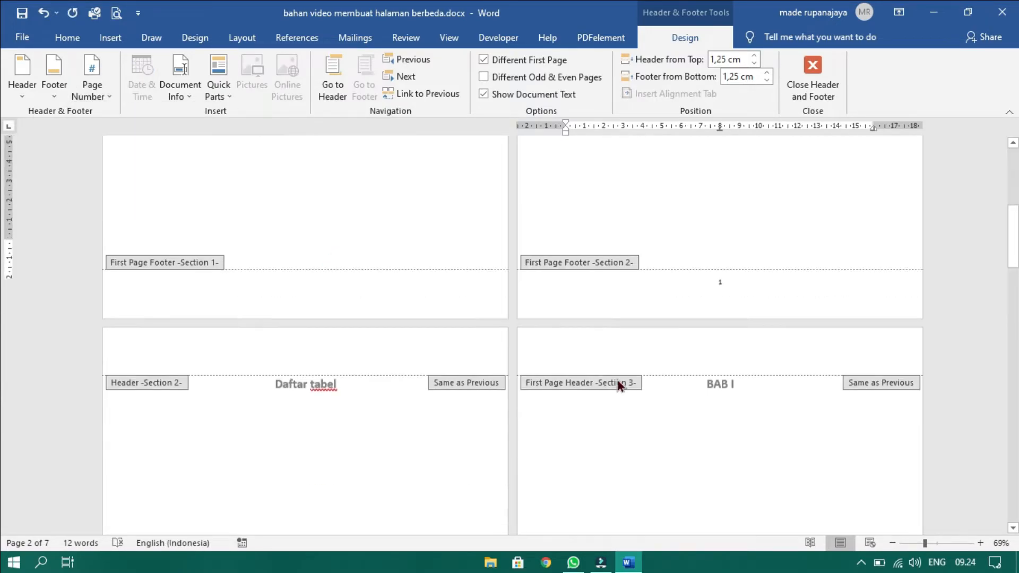
scroll(617, 380, down, 3)
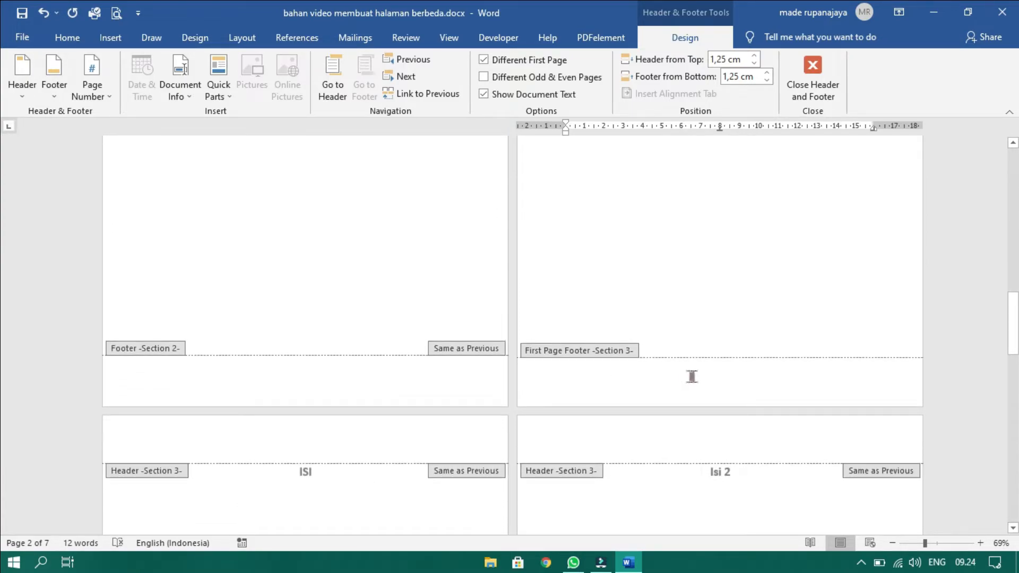
scroll(709, 375, down, 15)
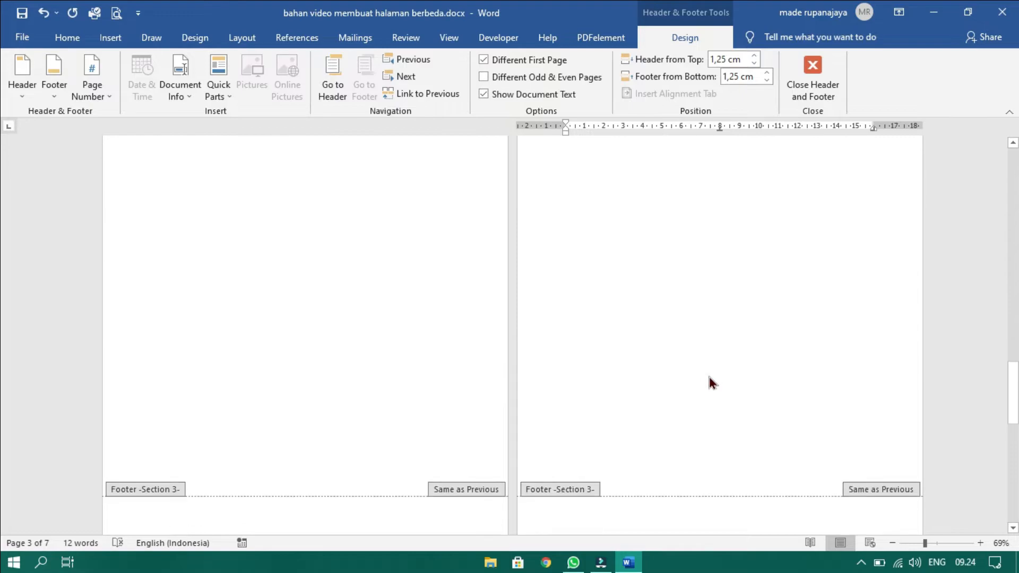
scroll(709, 378, up, 15)
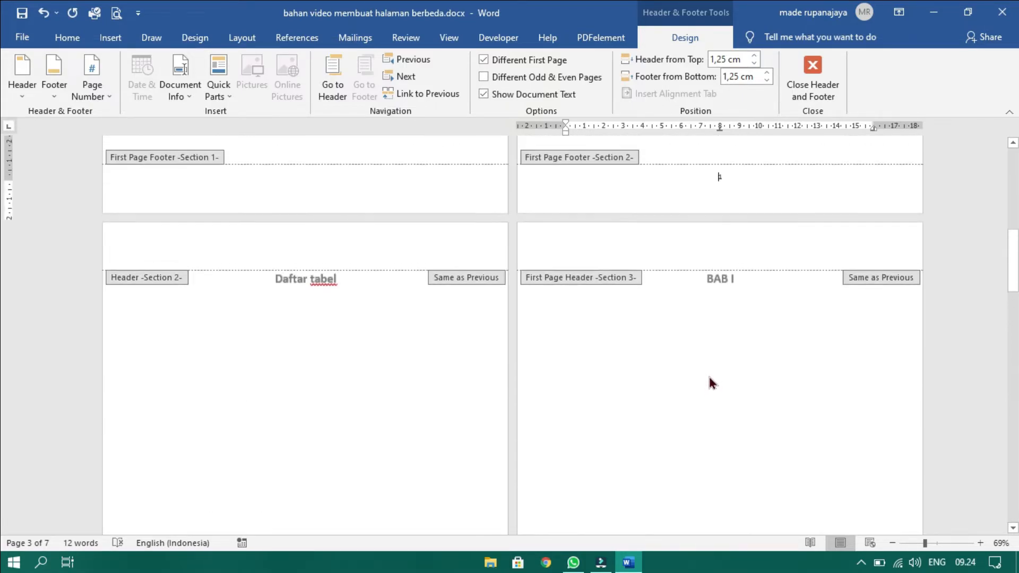
scroll(710, 380, up, 2)
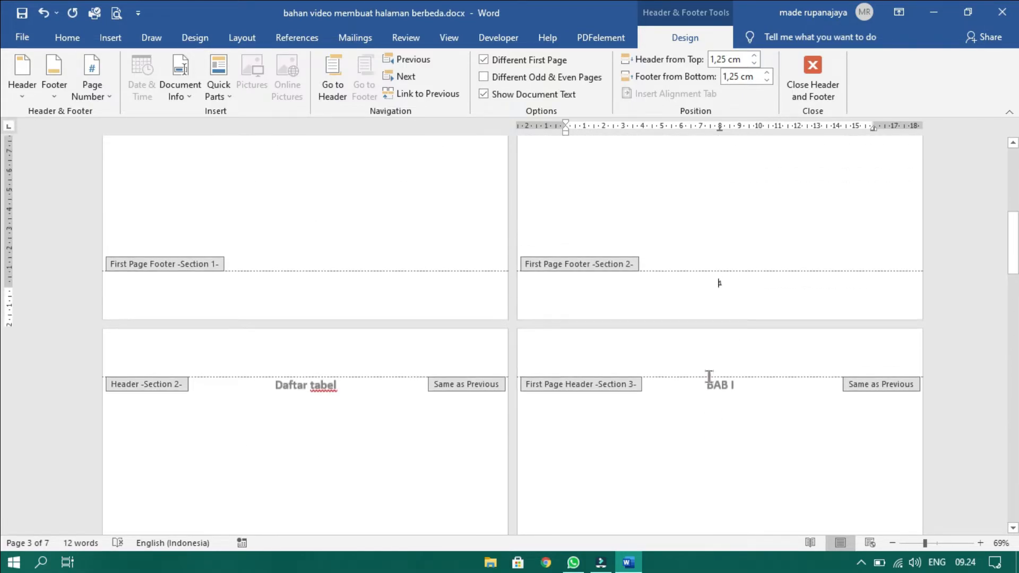
click(734, 288)
drag(734, 287, 705, 291)
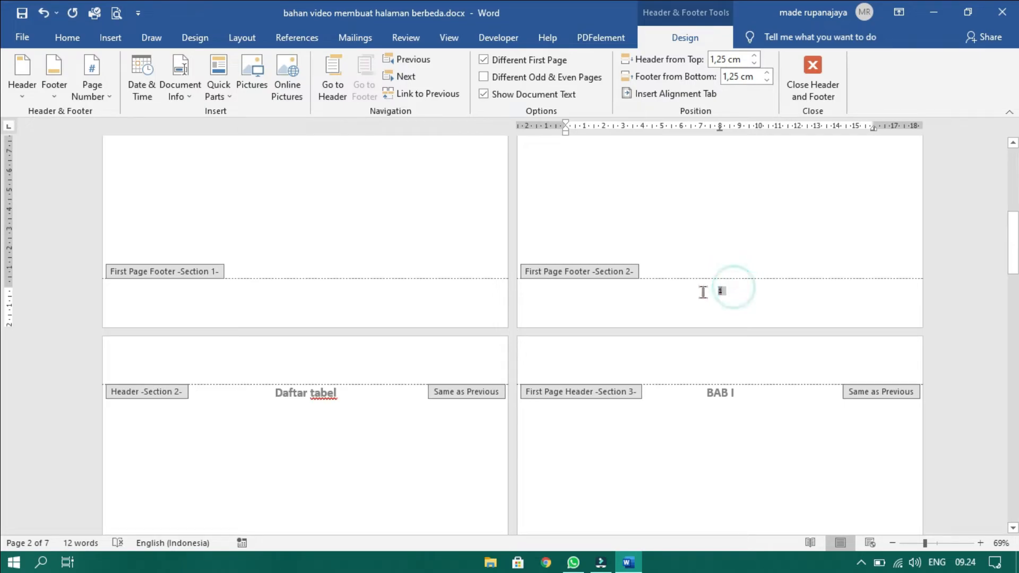
click(111, 93)
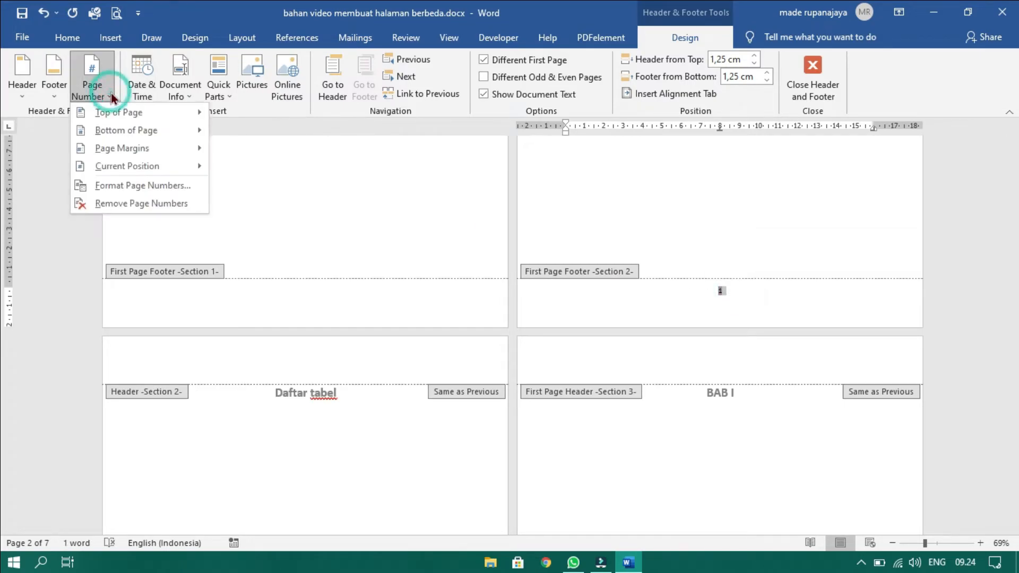
click(133, 186)
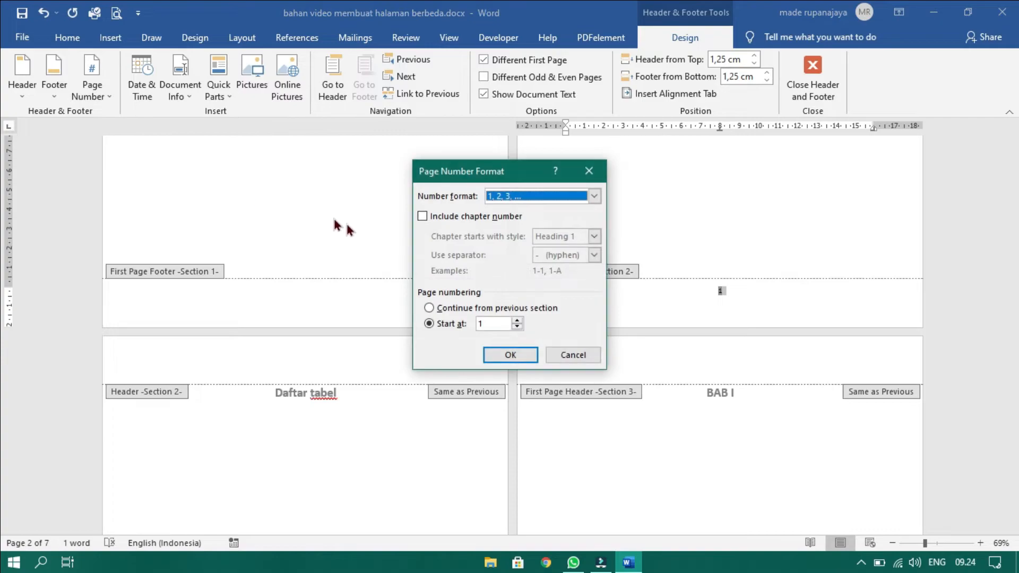
click(593, 196)
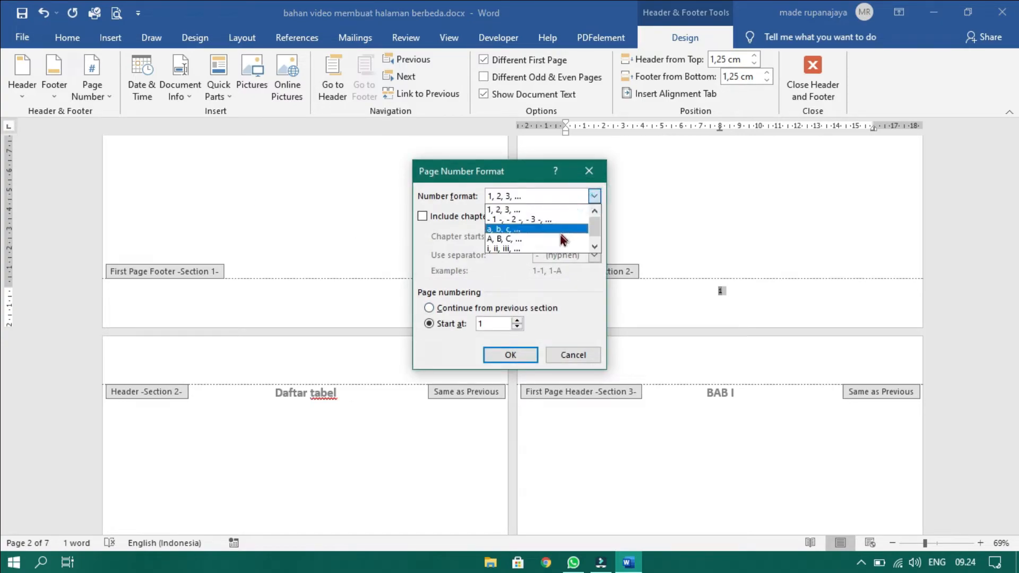
click(555, 247)
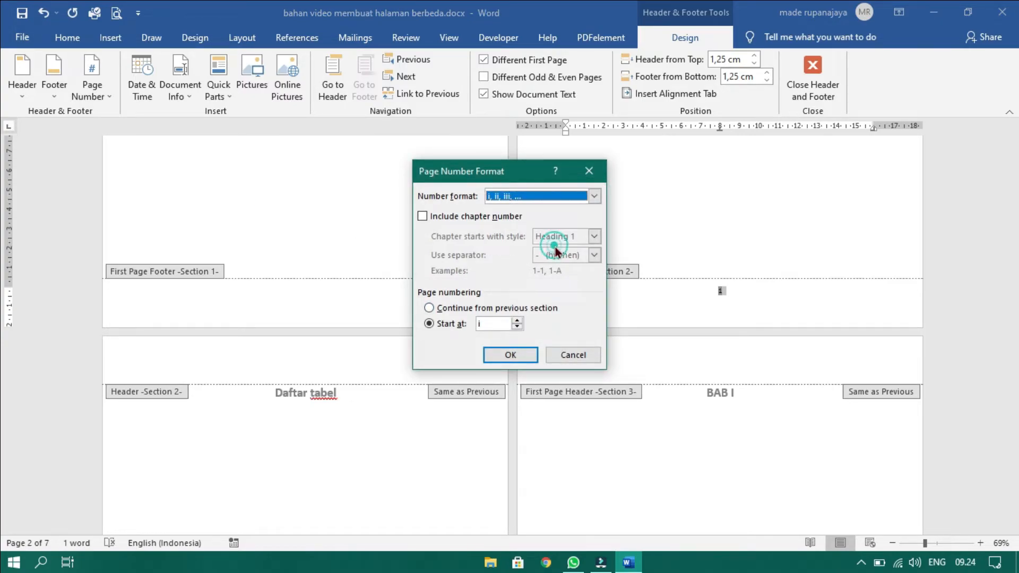
click(514, 355)
- Enlarge the page number in the Section 2 first page footer to 24 pt and make it bold
scroll(722, 429, down, 2)
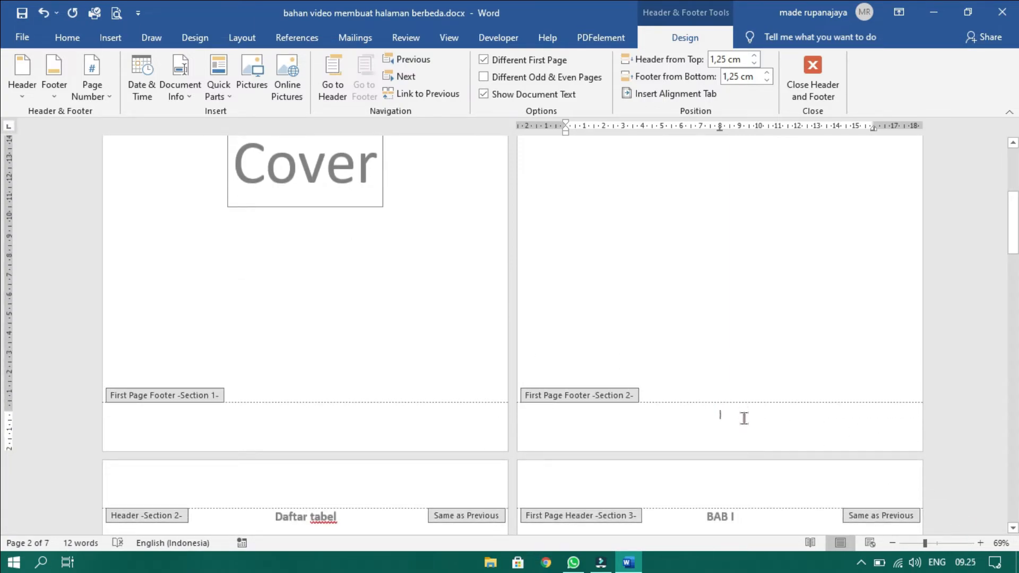
double_click(744, 418)
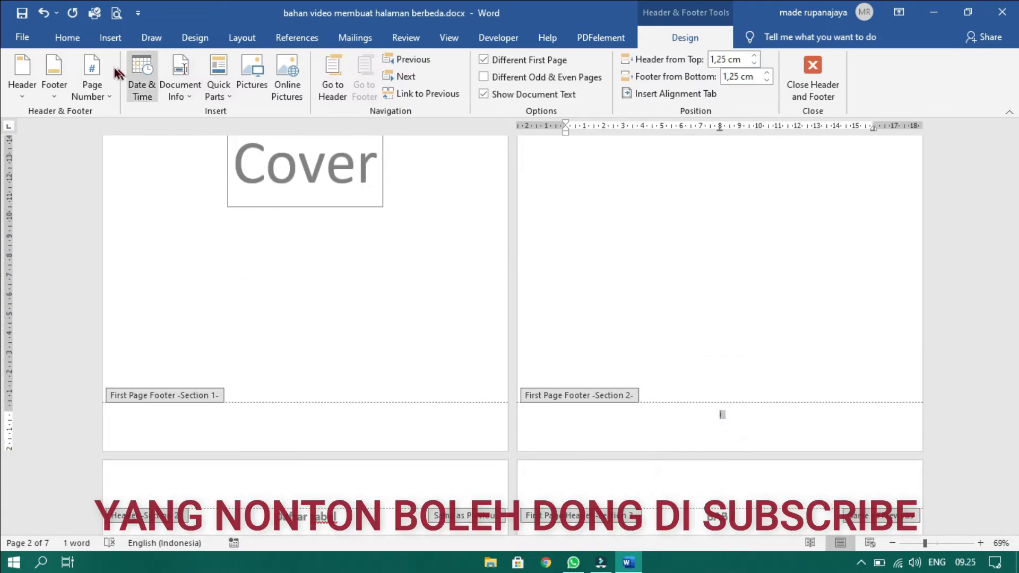
click(68, 38)
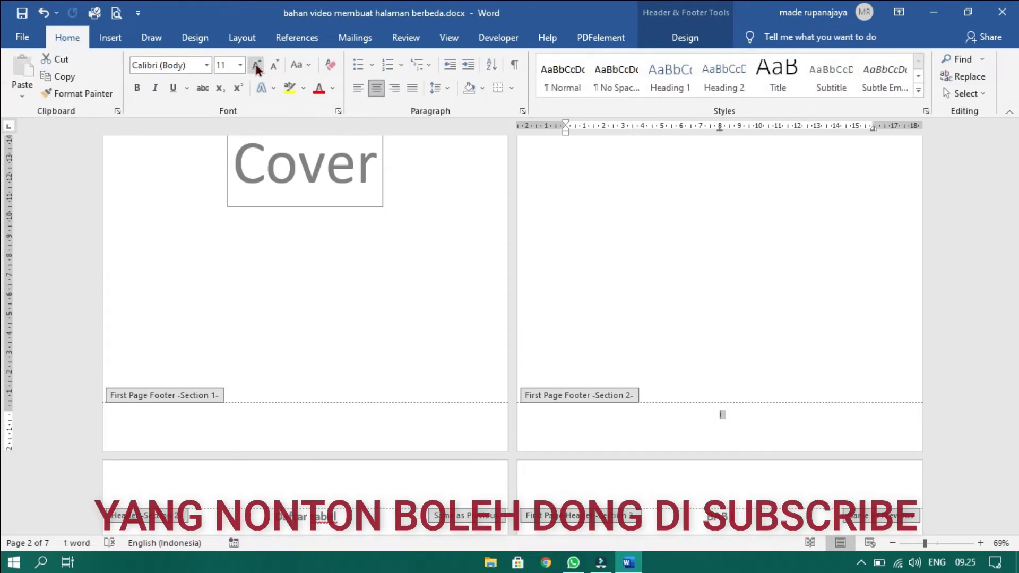
click(256, 65)
click(255, 65)
click(255, 65)
click(256, 65)
click(256, 65)
click(255, 65)
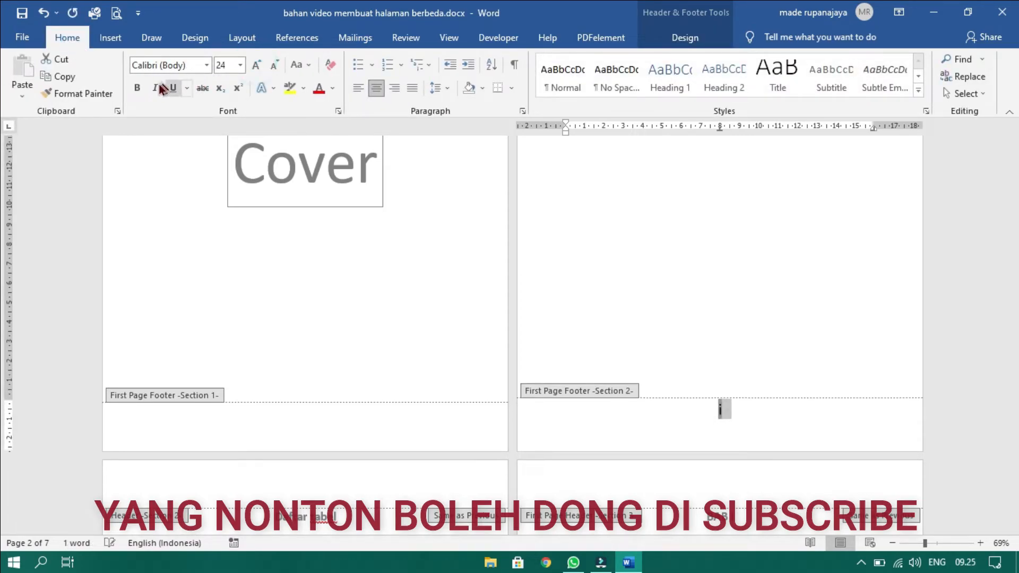
click(139, 88)
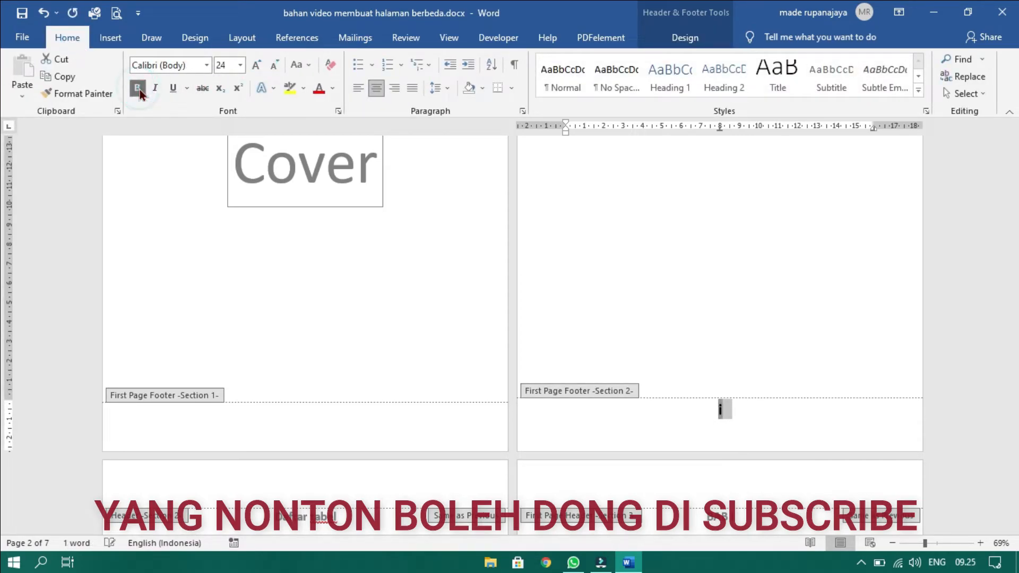
click(636, 401)
- Examine the footers on the Daftar tabel, BAB I and ISI pages for page numbers and compare them with the Section 2 first page footer
scroll(747, 417, down, 5)
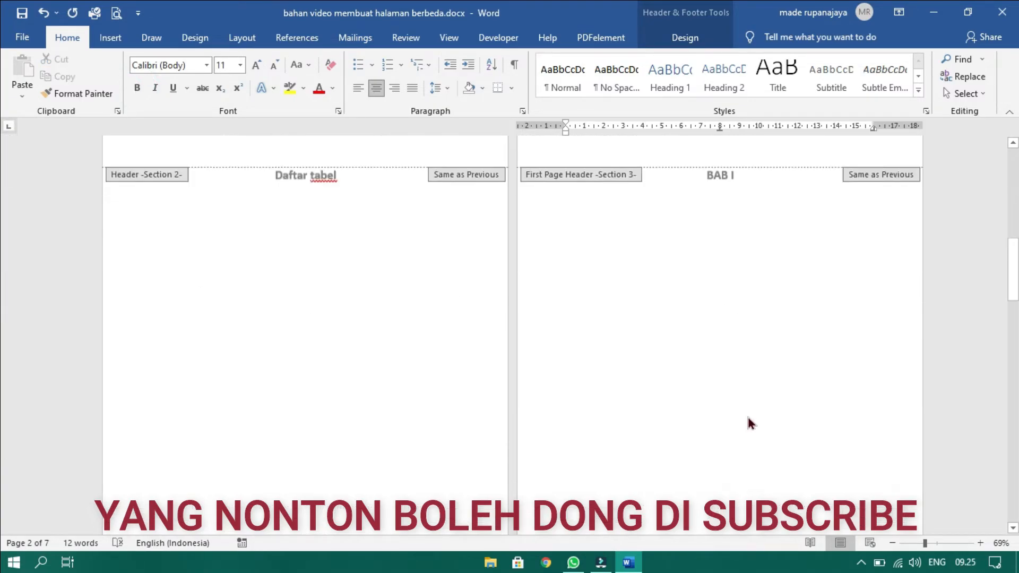
scroll(748, 417, down, 1)
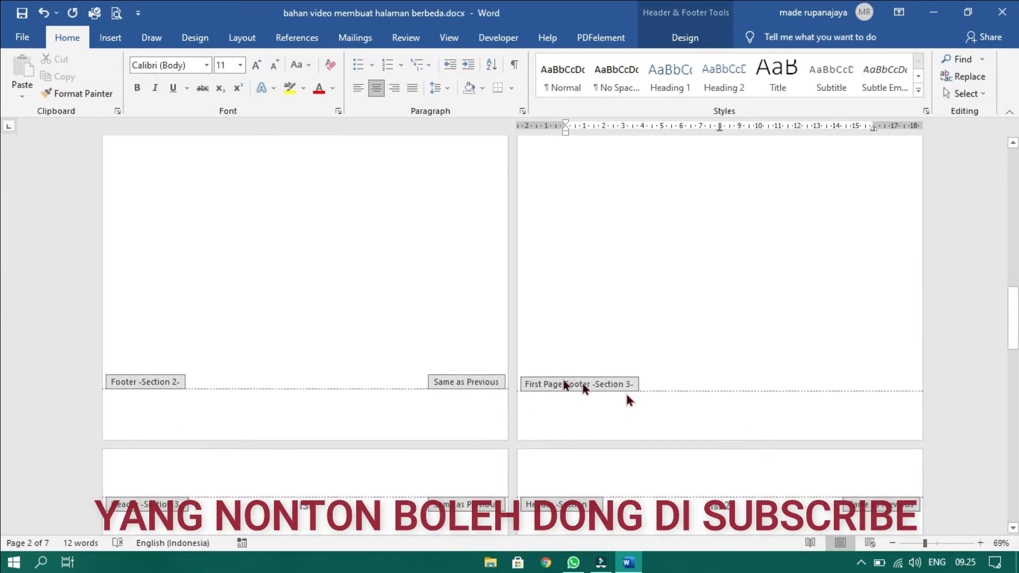
right_click(518, 358)
scroll(467, 357, down, 3)
click(422, 349)
scroll(425, 340, down, 3)
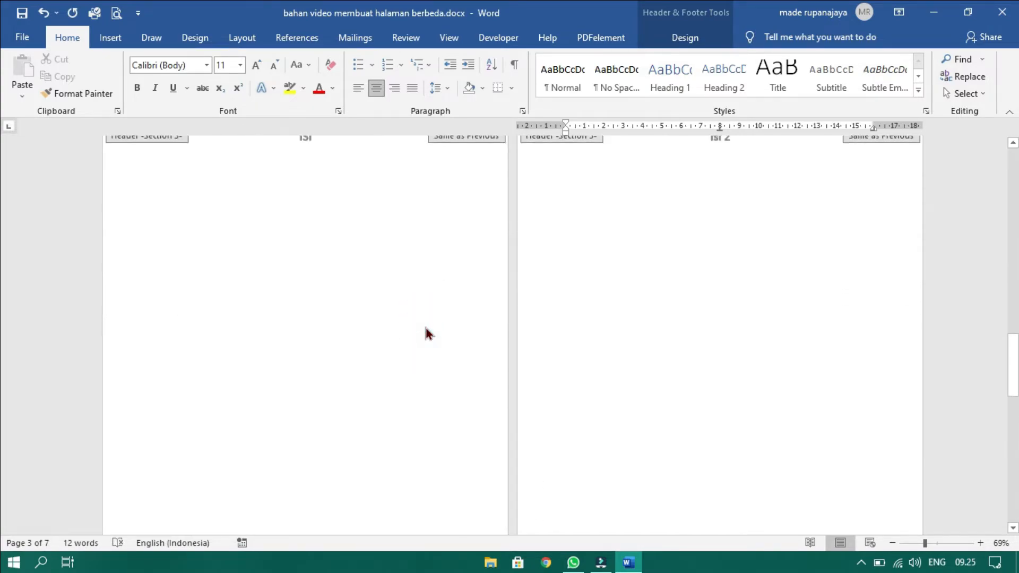
scroll(427, 333, up, 5)
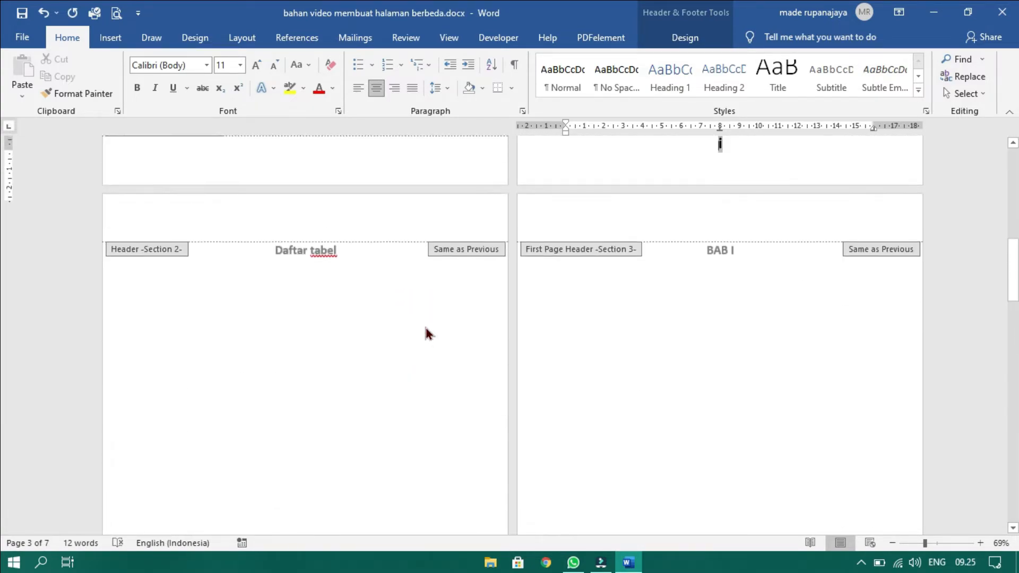
scroll(427, 333, up, 1)
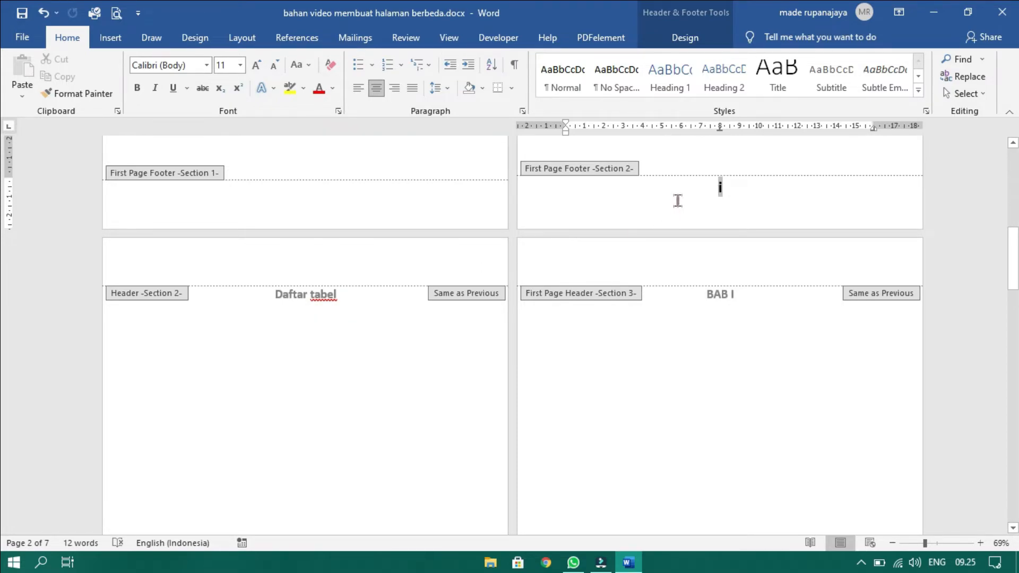
scroll(381, 387, down, 5)
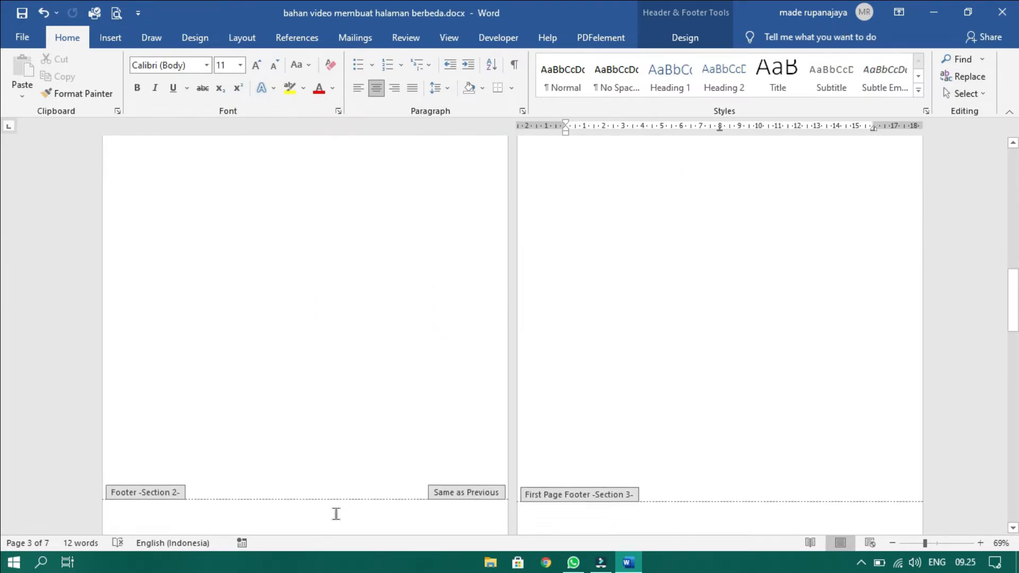
- Close header and footer editing and review the page number placement in the document
click(330, 520)
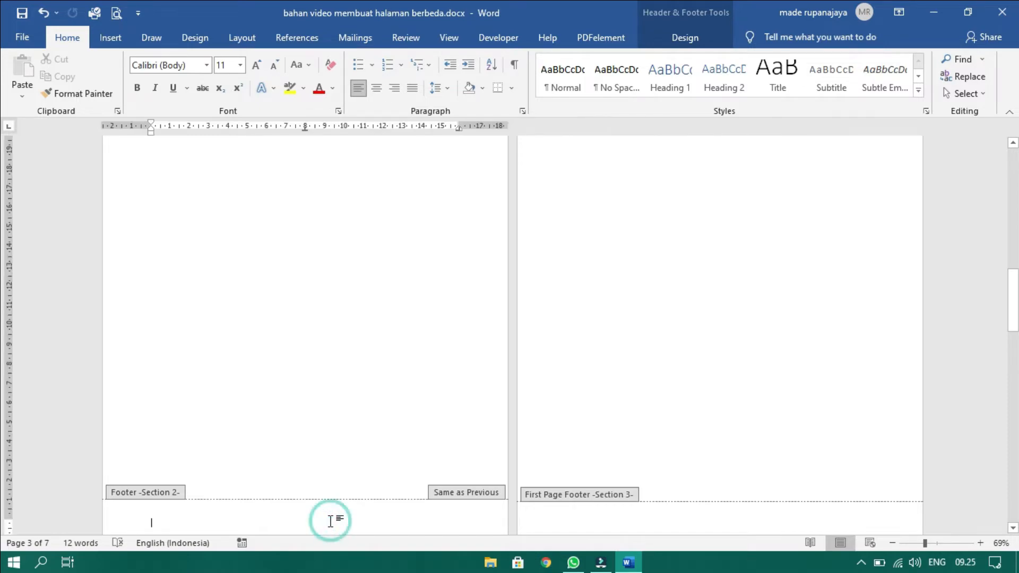
click(683, 36)
click(820, 69)
scroll(549, 307, up, 5)
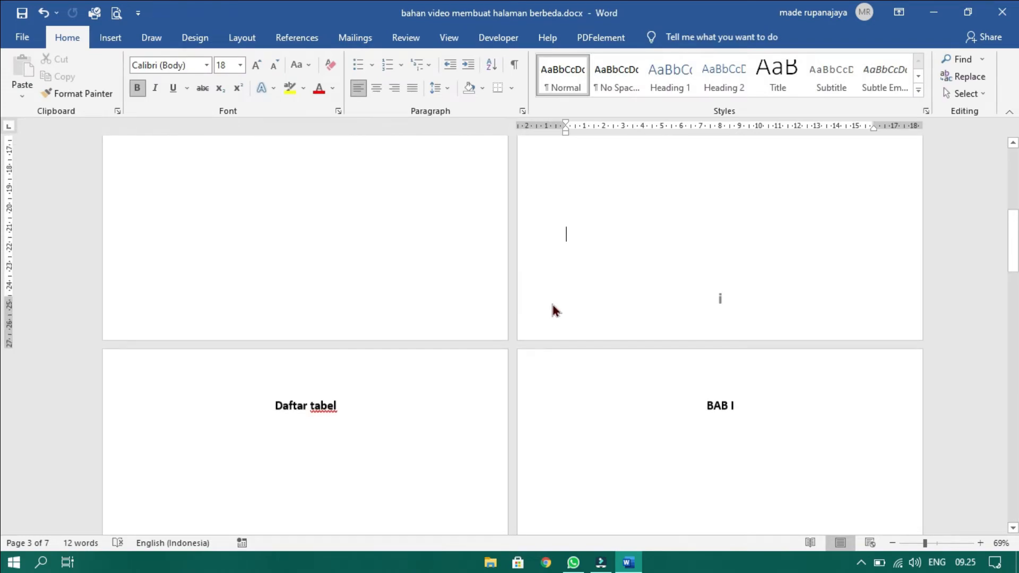
scroll(477, 369, up, 6)
scroll(478, 368, down, 7)
- Try to remove the page break before the Daftar tabel heading, and undo the deletion
click(274, 391)
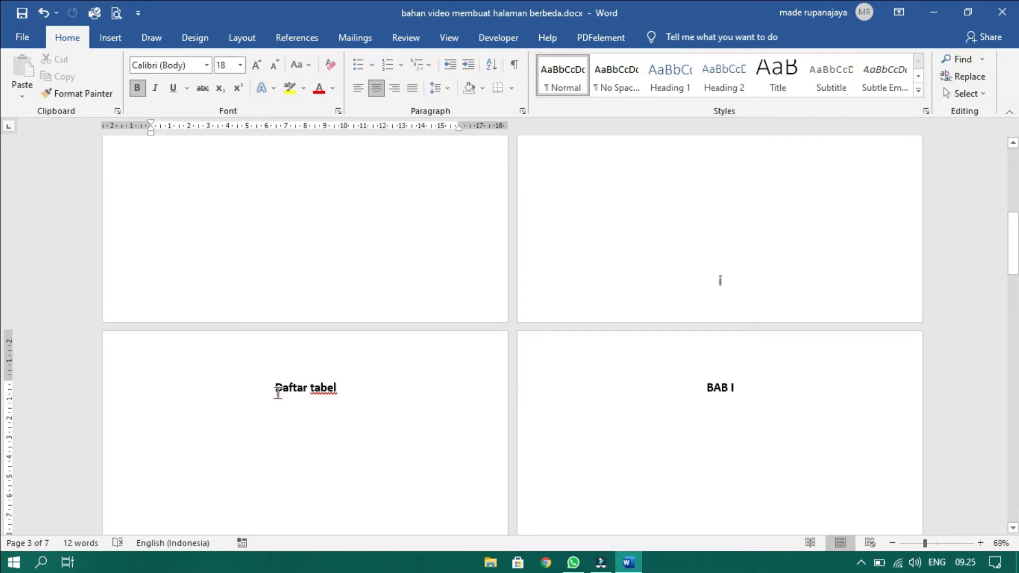
key(ctrl+l)
key(BackSpace)
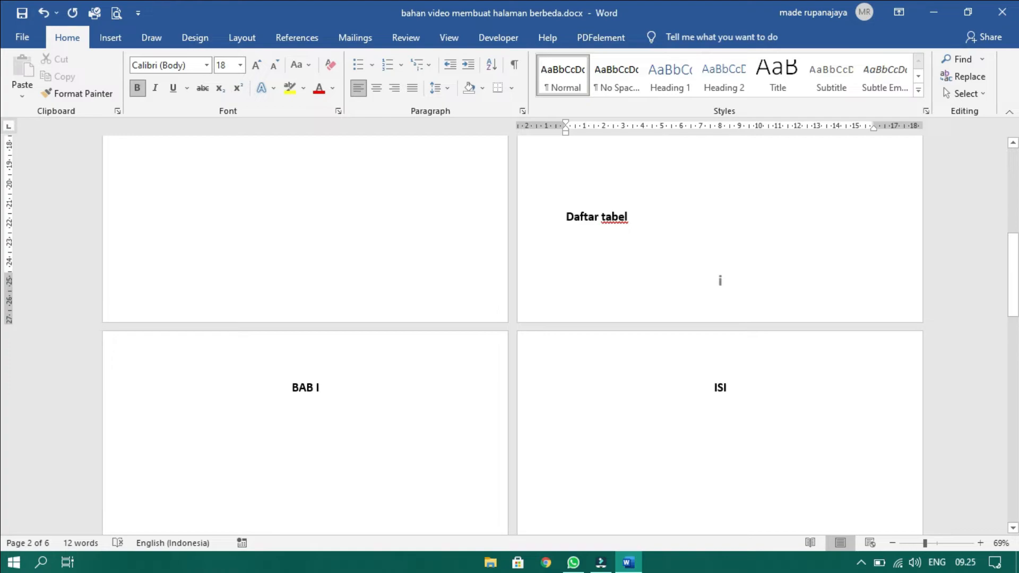
key(ctrl+z)
- Insert a Plain Number 2 page number at the bottom of the page in the Section 2 footer under Daftar tabel
scroll(278, 393, down, 5)
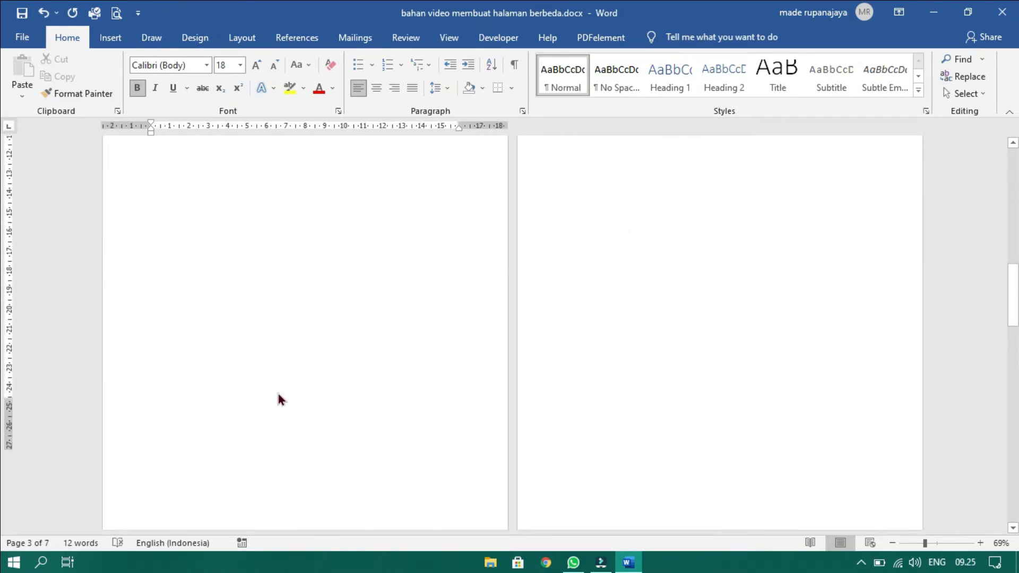
mouse_move(284, 424)
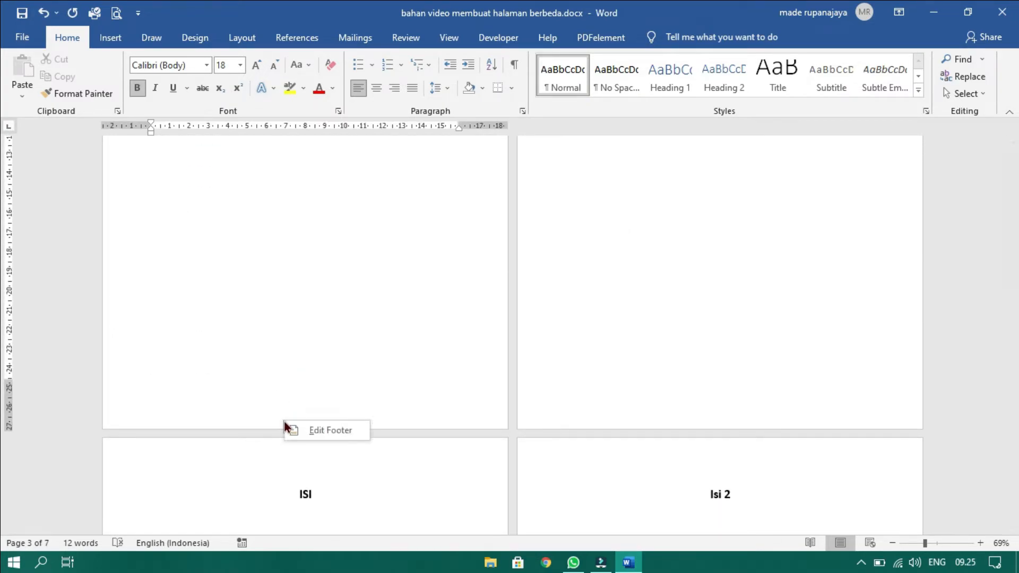
click(307, 429)
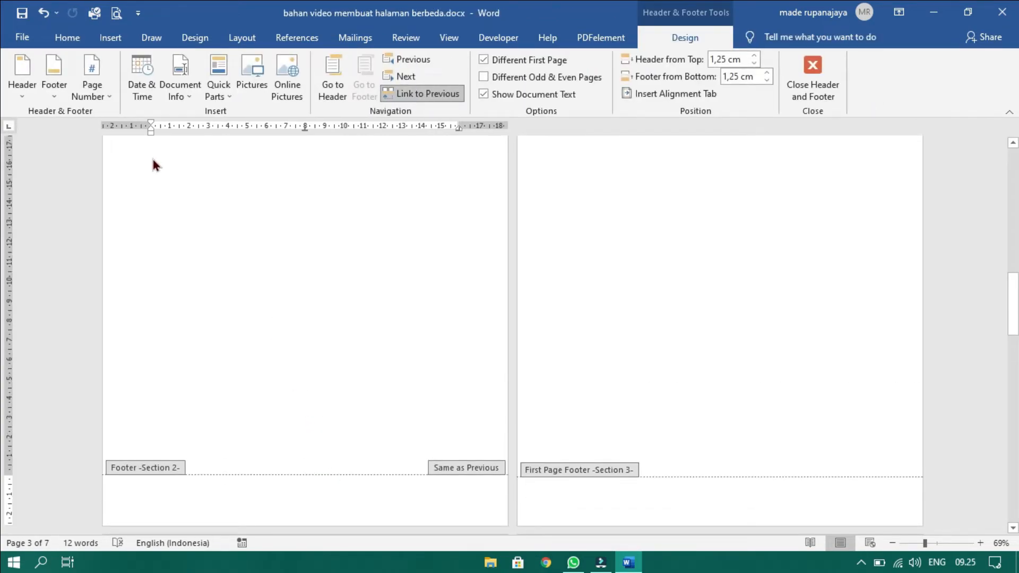
click(100, 98)
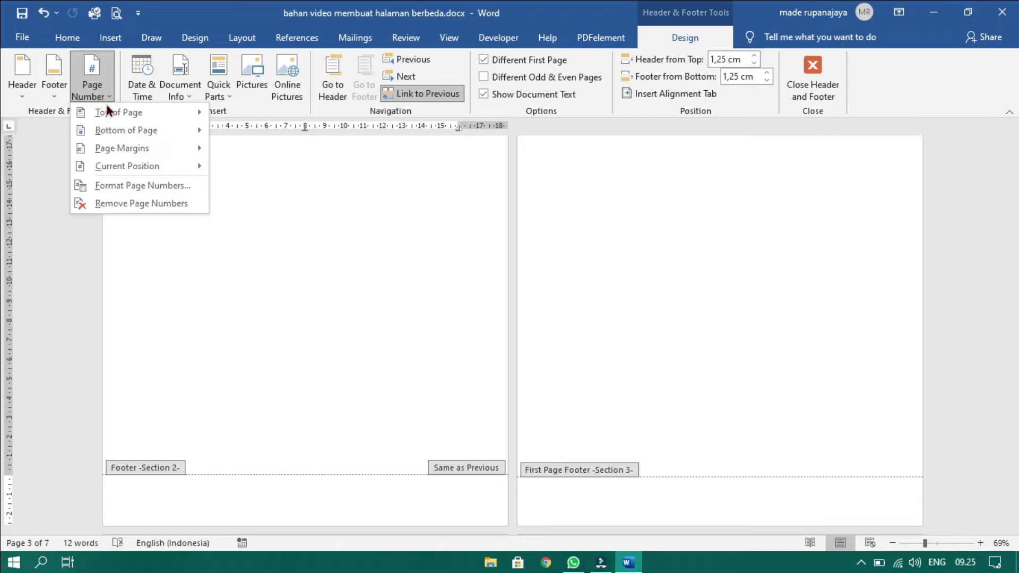
mouse_move(129, 129)
click(344, 266)
scroll(409, 336, up, 4)
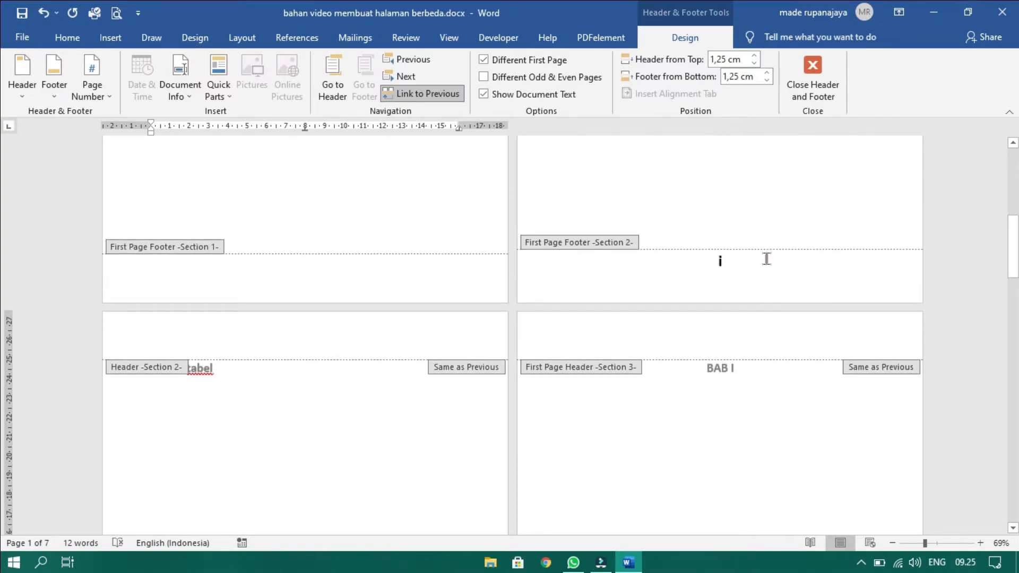
scroll(736, 258, down, 5)
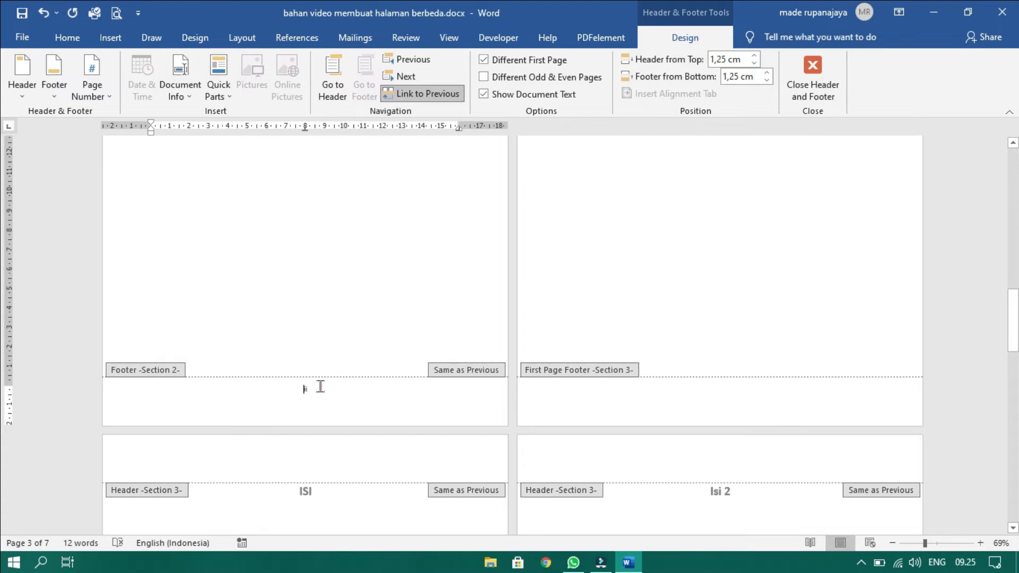
- Enlarge the page number in the Section 2 footer on the Daftar tabel page to 24 pt
click(318, 385)
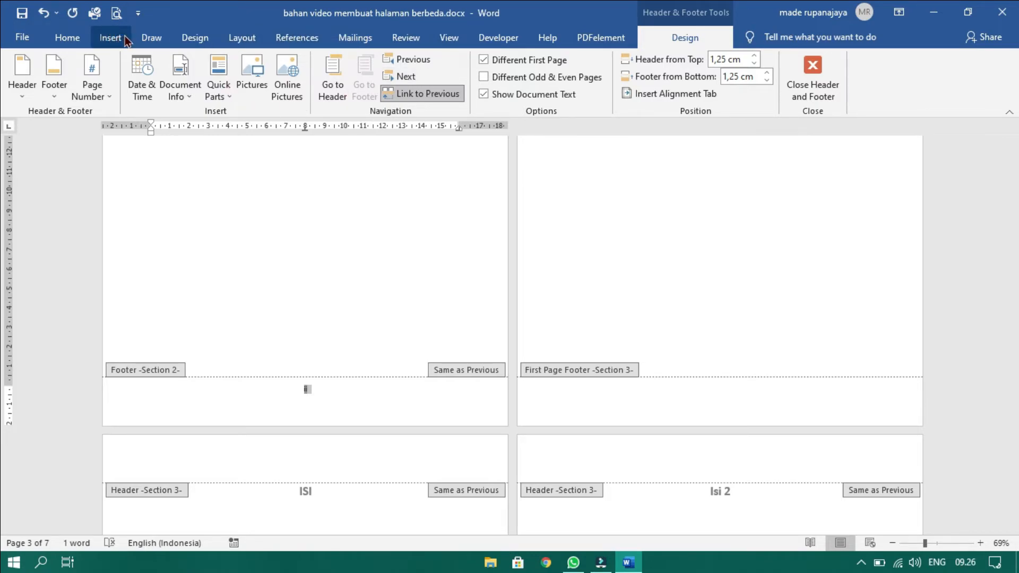
click(56, 42)
click(254, 66)
click(254, 66)
click(254, 66)
click(253, 66)
click(254, 66)
click(254, 67)
click(253, 66)
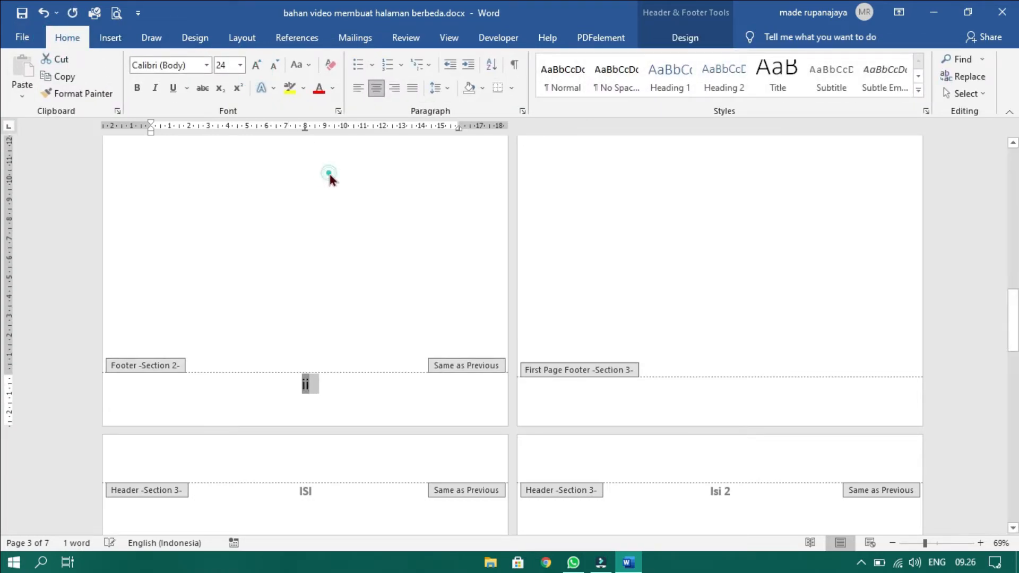
- Examine the footers of Sections 1, 2 and 3 for missing page numbers, including the BAB I, ISI and Isi 2 pages
scroll(657, 339, down, 3)
scroll(656, 345, up, 8)
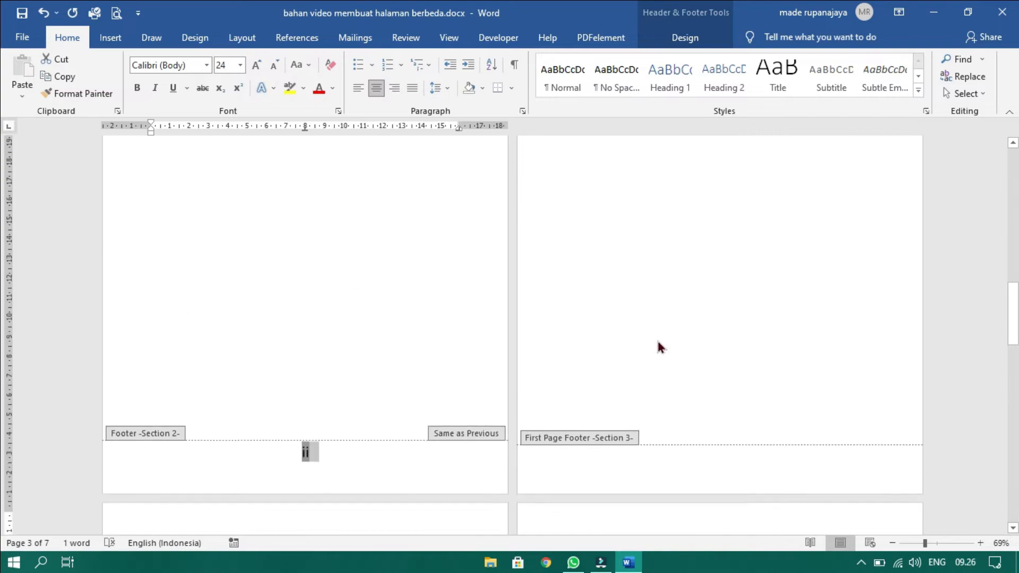
scroll(658, 342, up, 2)
scroll(657, 343, down, 2)
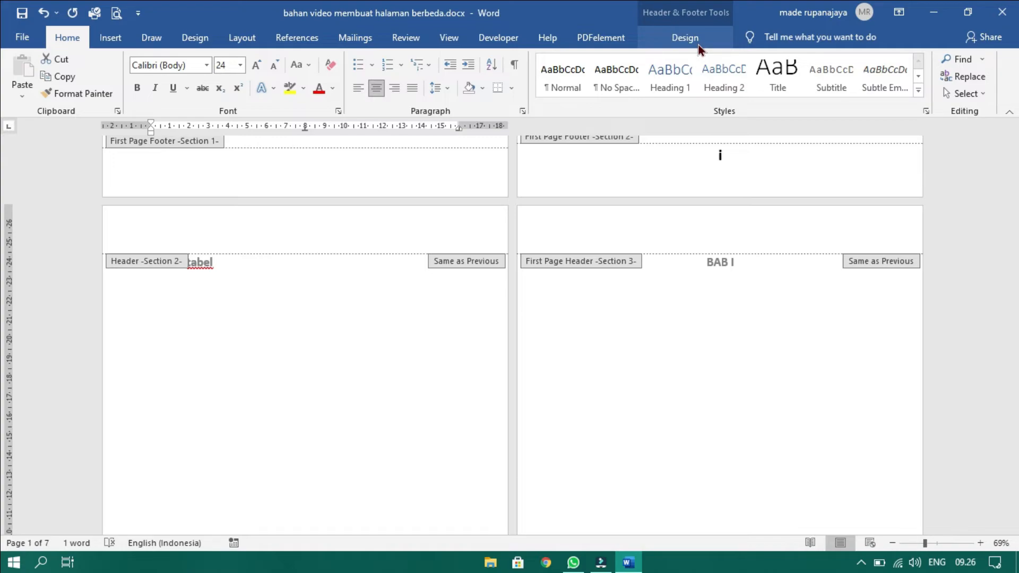
scroll(650, 378, down, 5)
scroll(650, 377, down, 2)
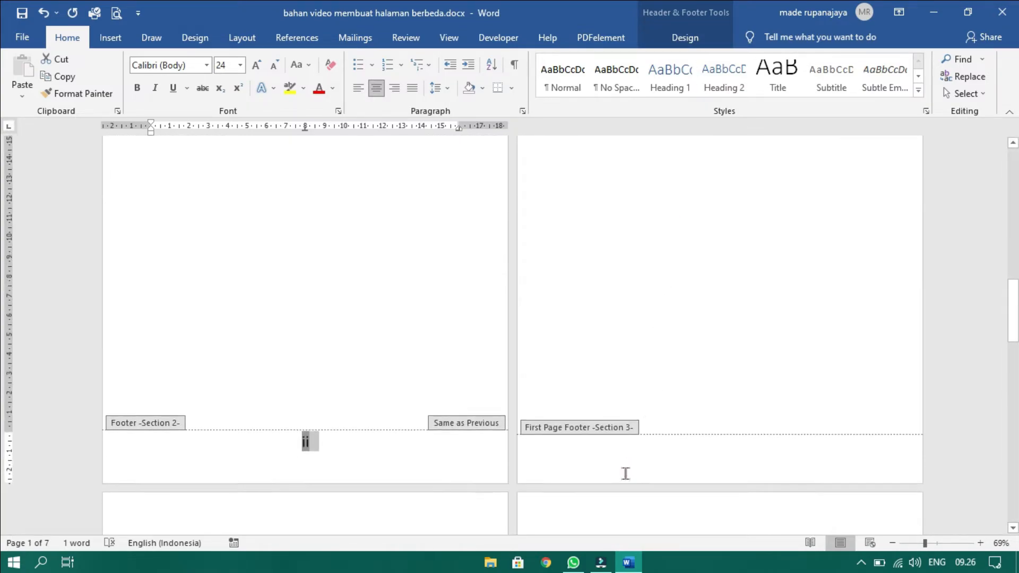
scroll(686, 449, down, 8)
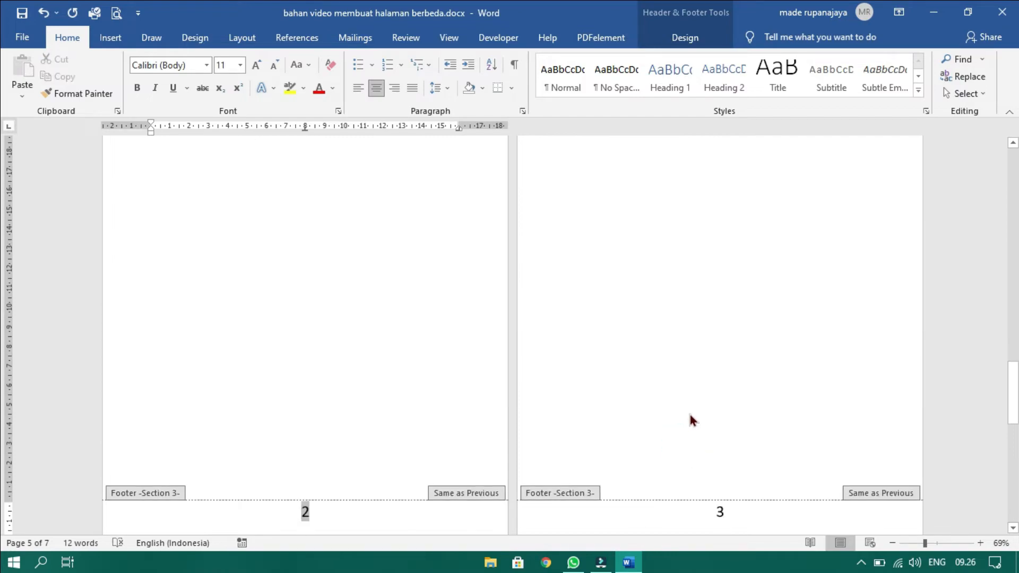
scroll(689, 419, up, 5)
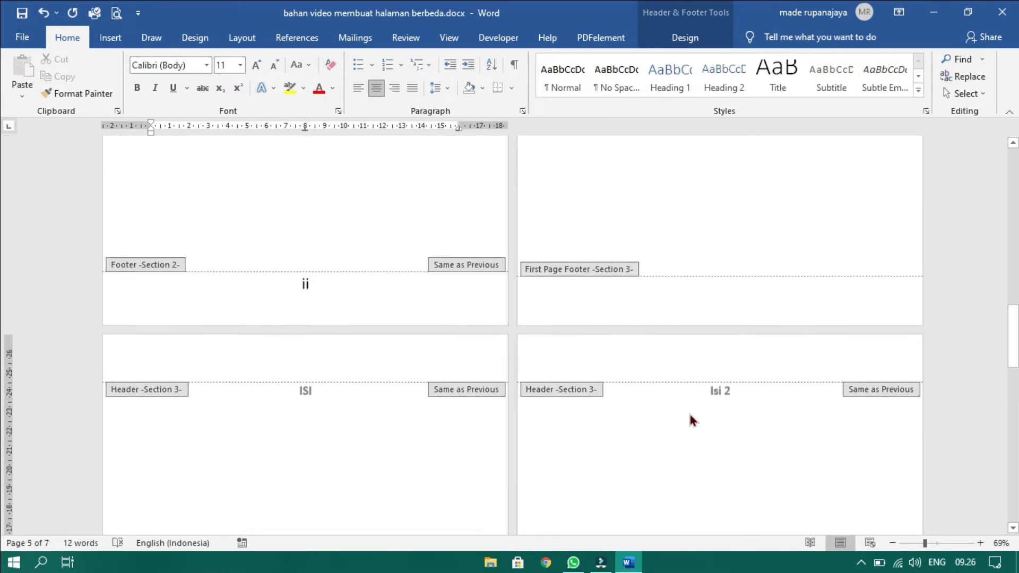
- Insert a Plain Number 2 page number at the bottom of the page in the Section 3 first page footer
click(653, 300)
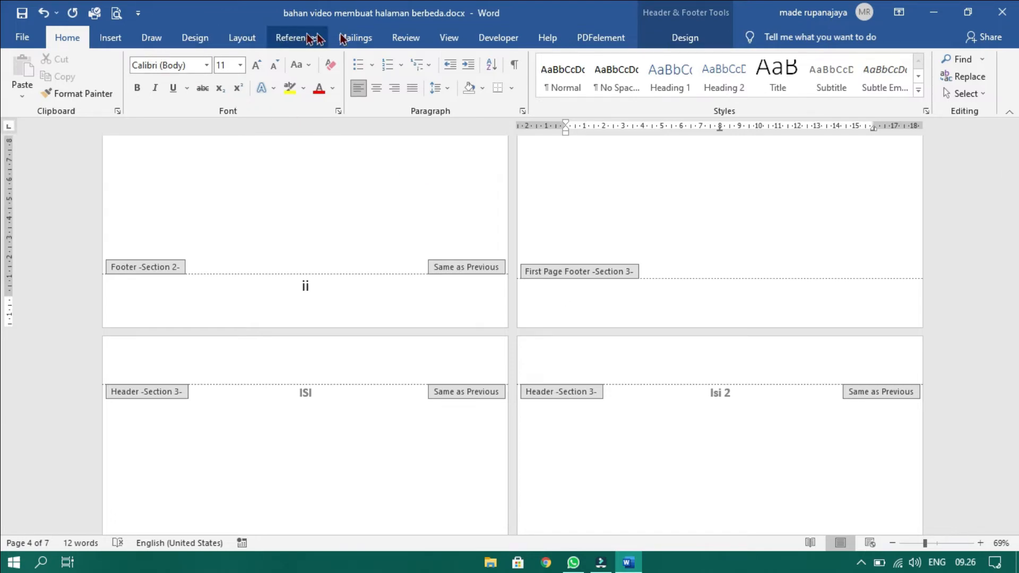
click(663, 42)
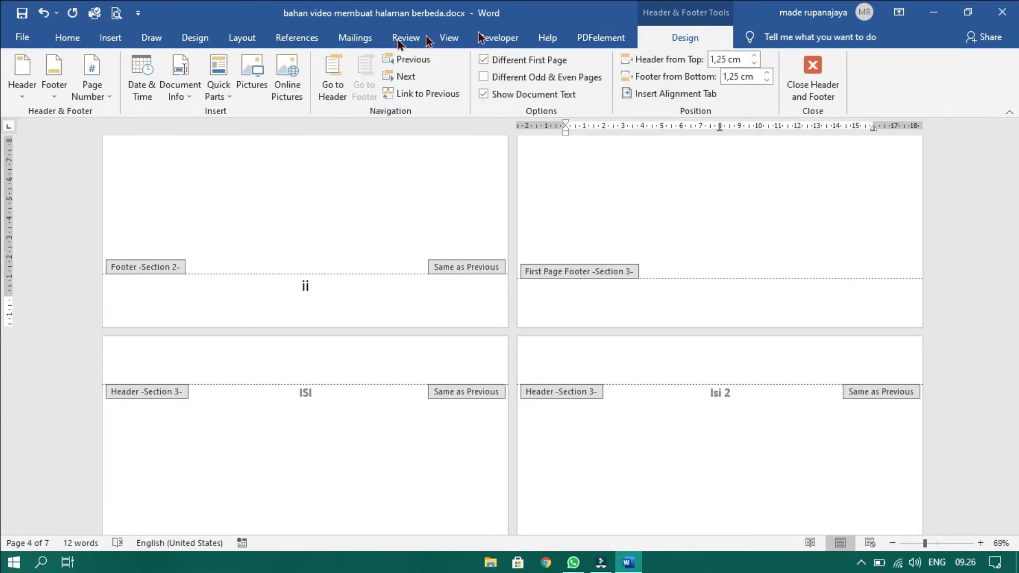
click(88, 98)
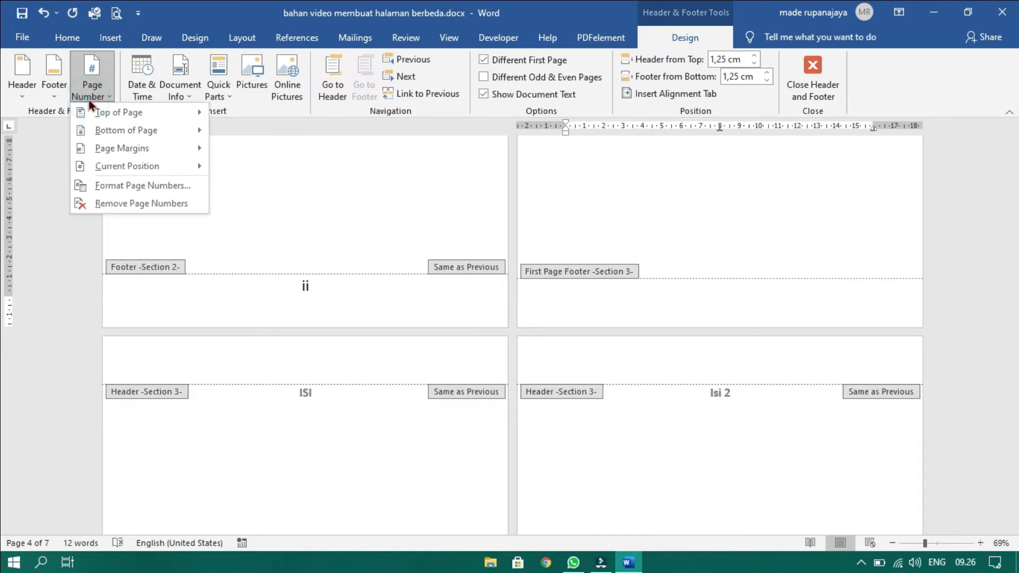
mouse_move(176, 135)
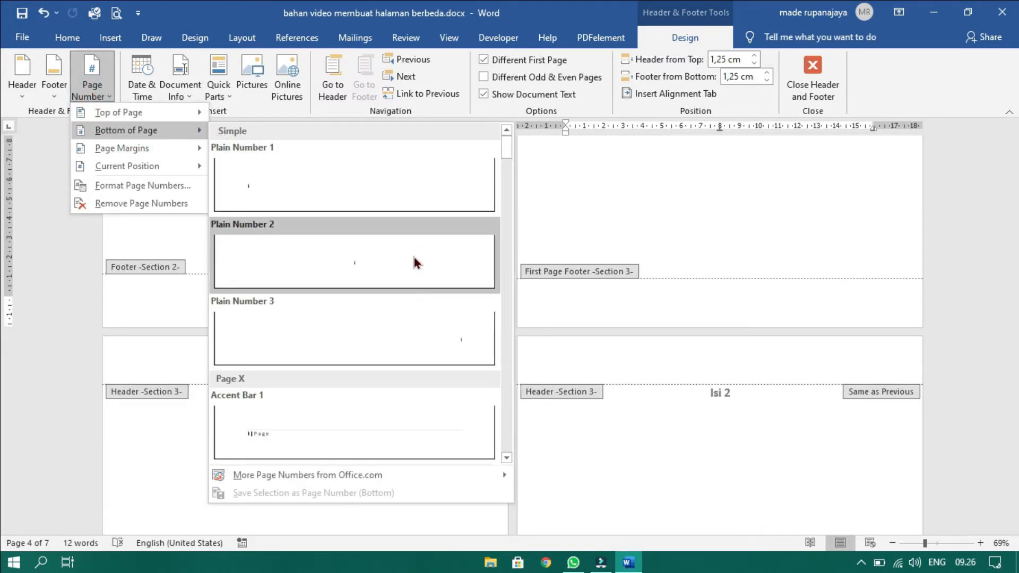
click(414, 262)
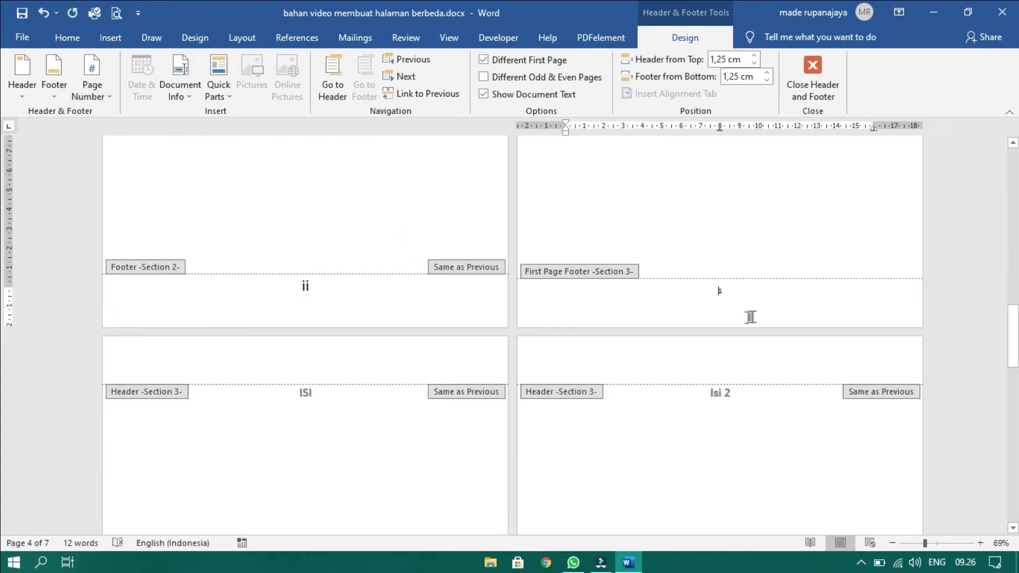
- Enlarge the page number in the Section 3 first page footer to 20 pt and make it bold
drag(751, 291, 702, 295)
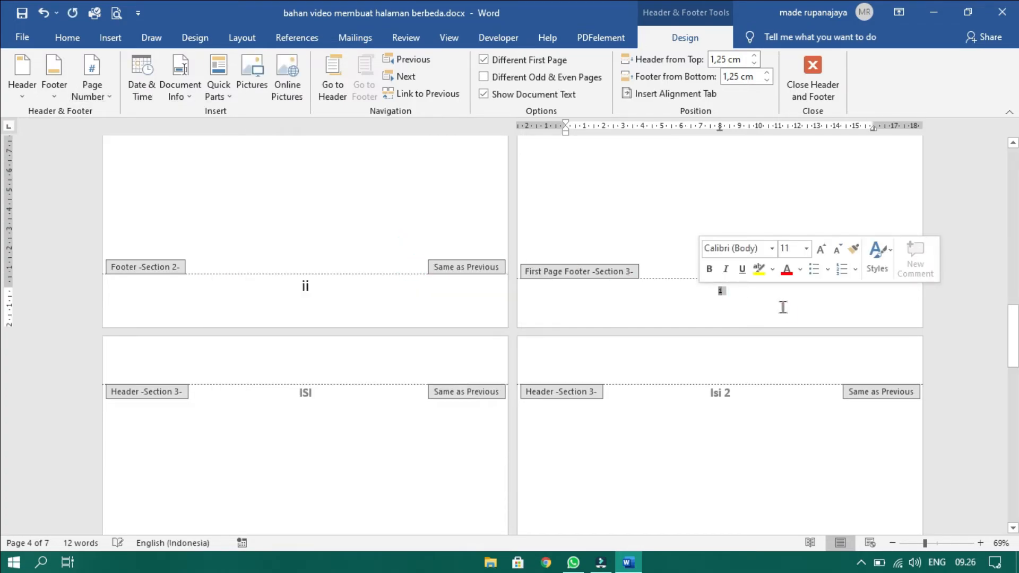
scroll(794, 324, down, 4)
scroll(794, 326, down, 10)
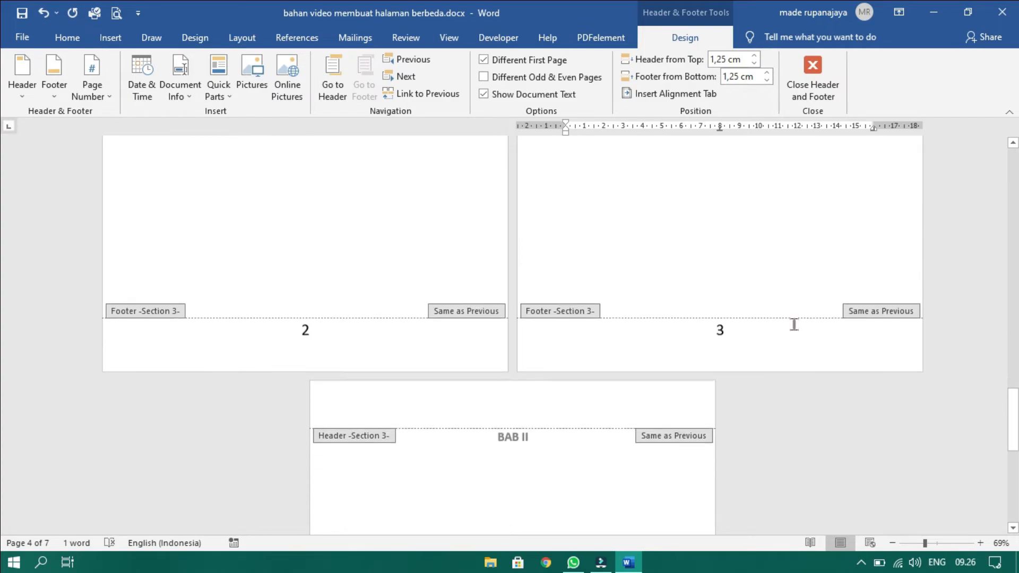
scroll(794, 326, up, 6)
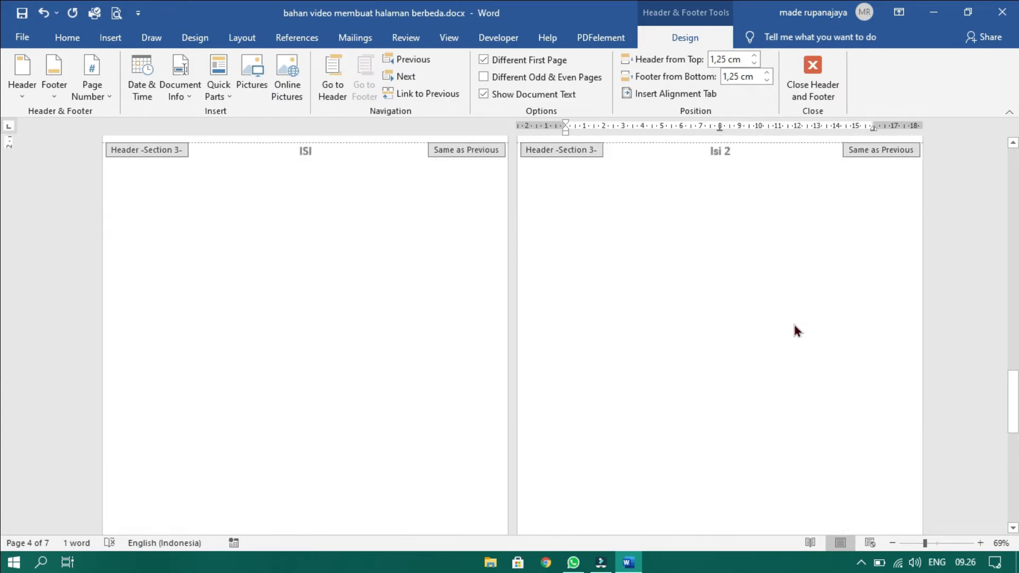
click(750, 207)
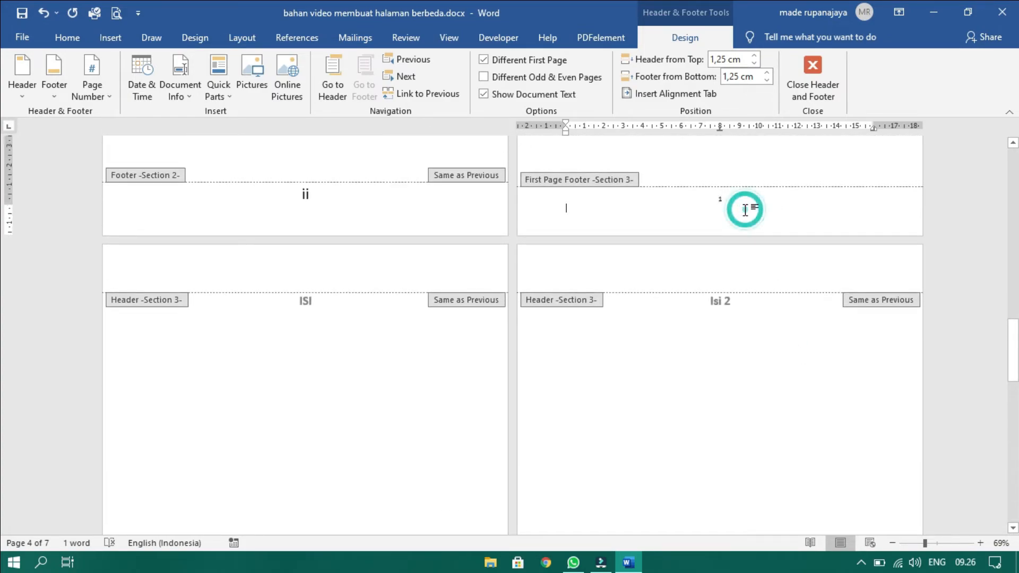
click(735, 201)
drag(648, 193, 641, 192)
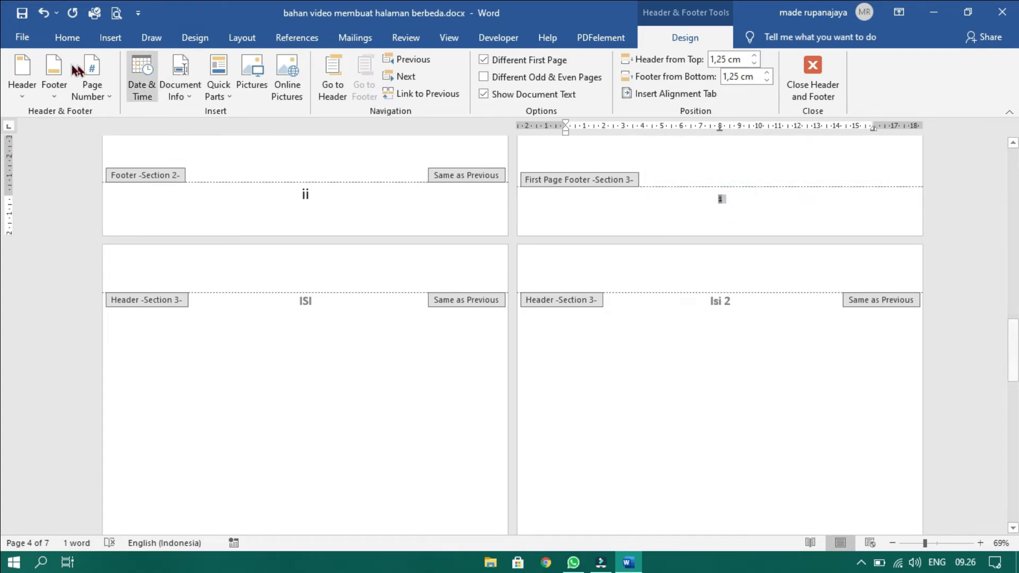
click(65, 36)
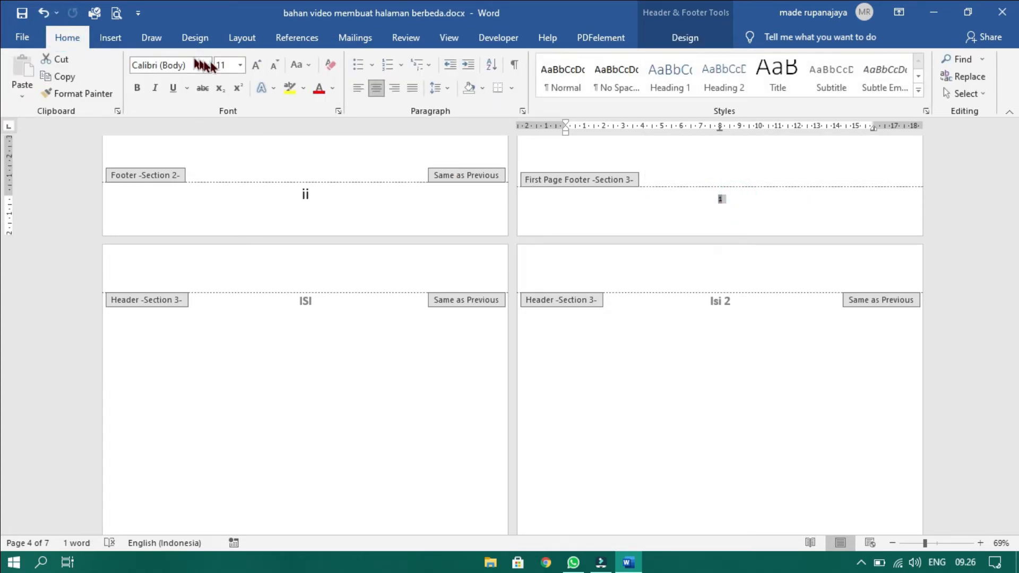
click(256, 65)
click(256, 66)
click(255, 66)
click(256, 66)
click(138, 87)
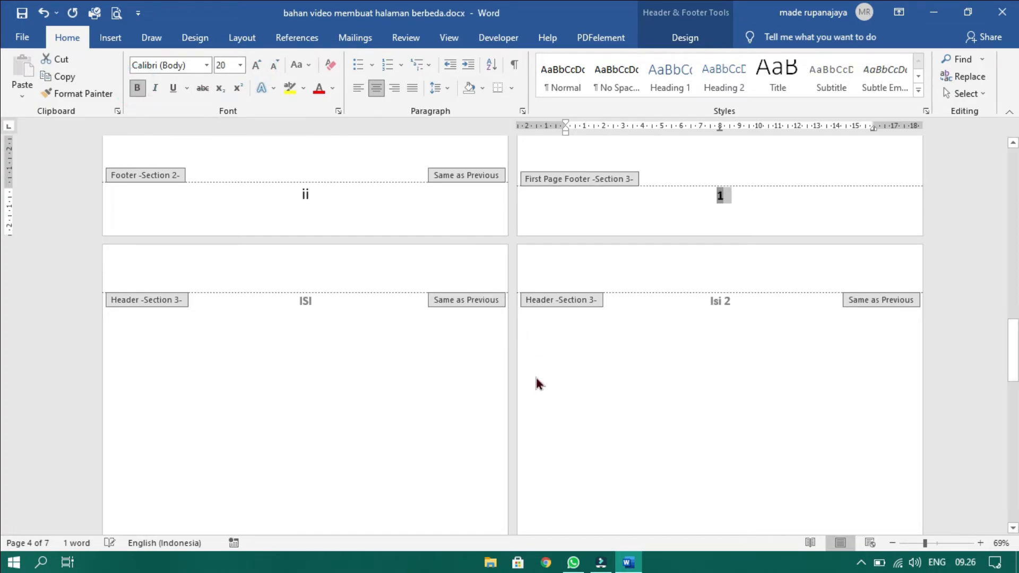
- Check the remaining Section 3 footers and close header and footer editing
scroll(534, 374, down, 5)
scroll(535, 377, down, 2)
scroll(534, 378, up, 10)
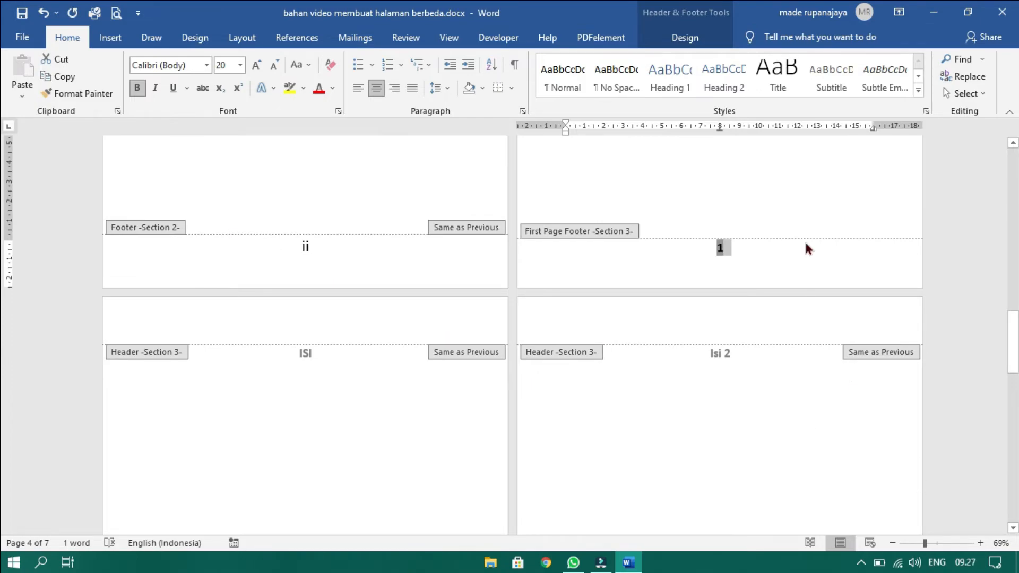
click(695, 37)
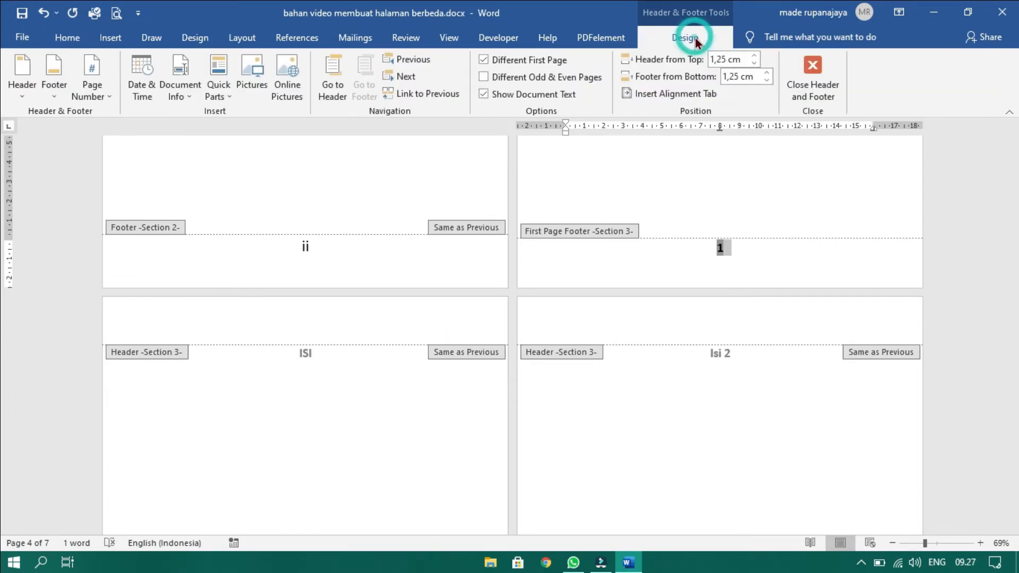
click(807, 72)
- Examine the page numbers on the Cover, Daftar ISI, Daftar tabel and BAB I pages
scroll(679, 291, up, 6)
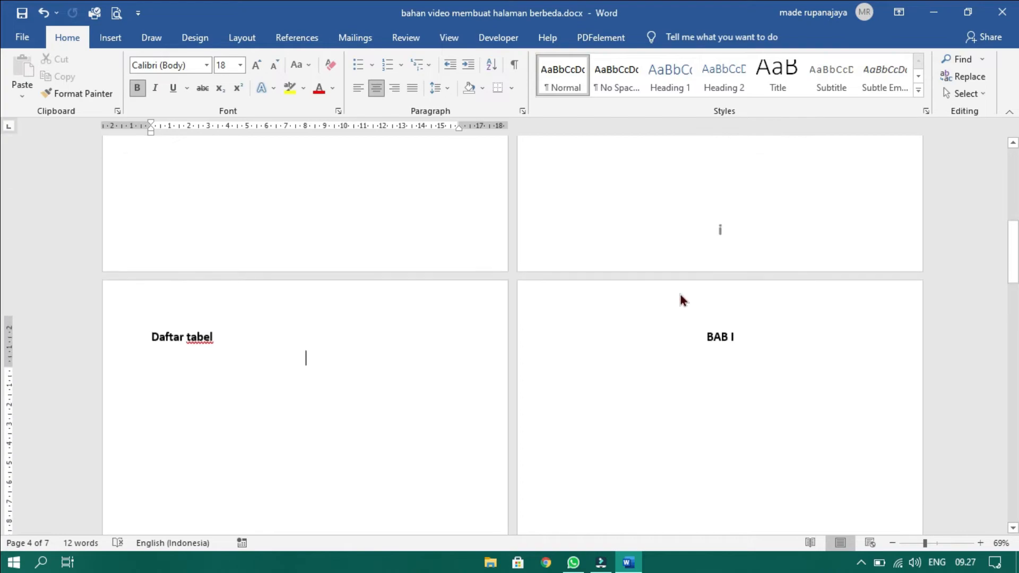
scroll(679, 294, up, 5)
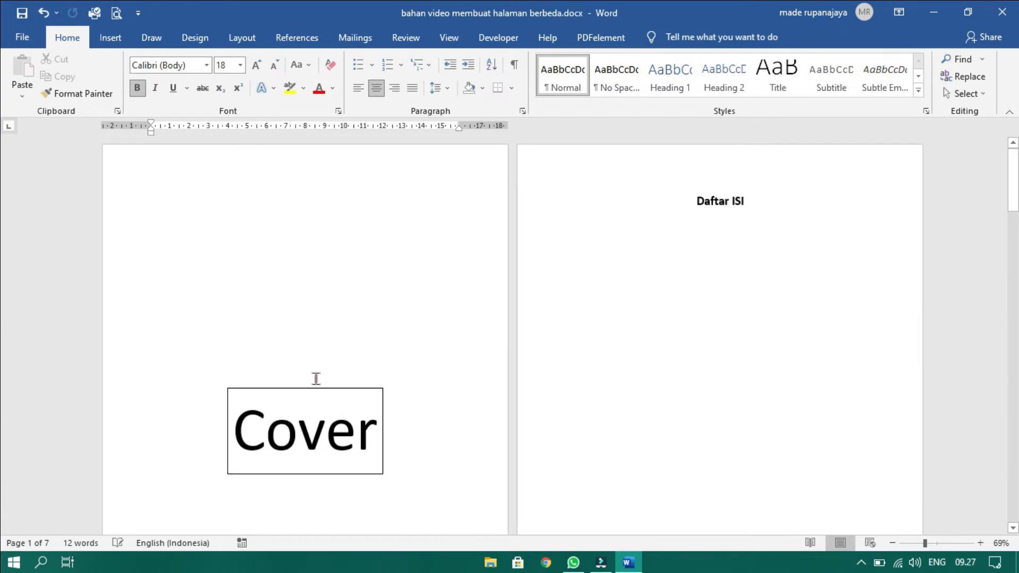
scroll(317, 380, down, 7)
scroll(634, 238, up, 2)
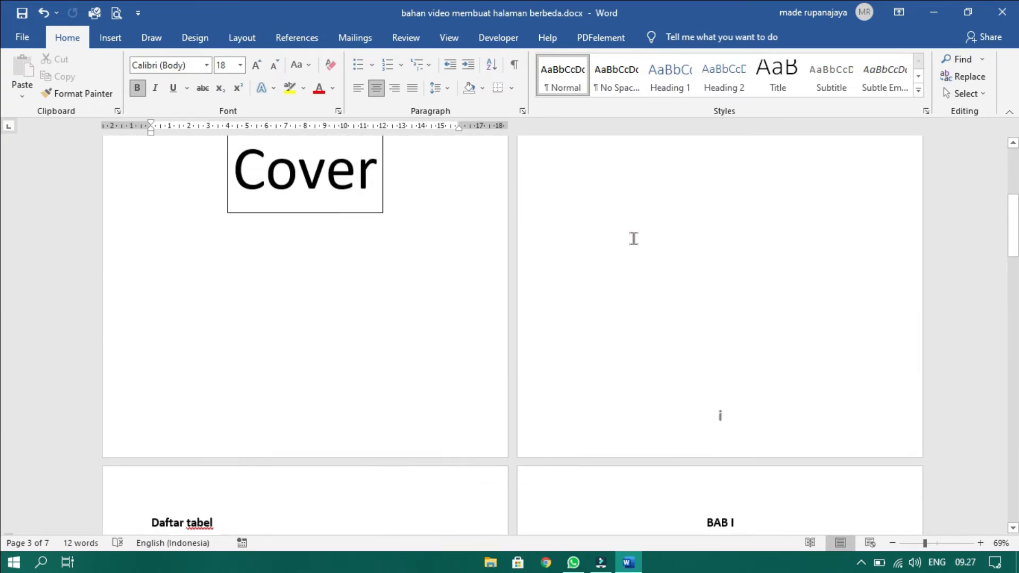
scroll(633, 238, up, 5)
scroll(737, 365, down, 4)
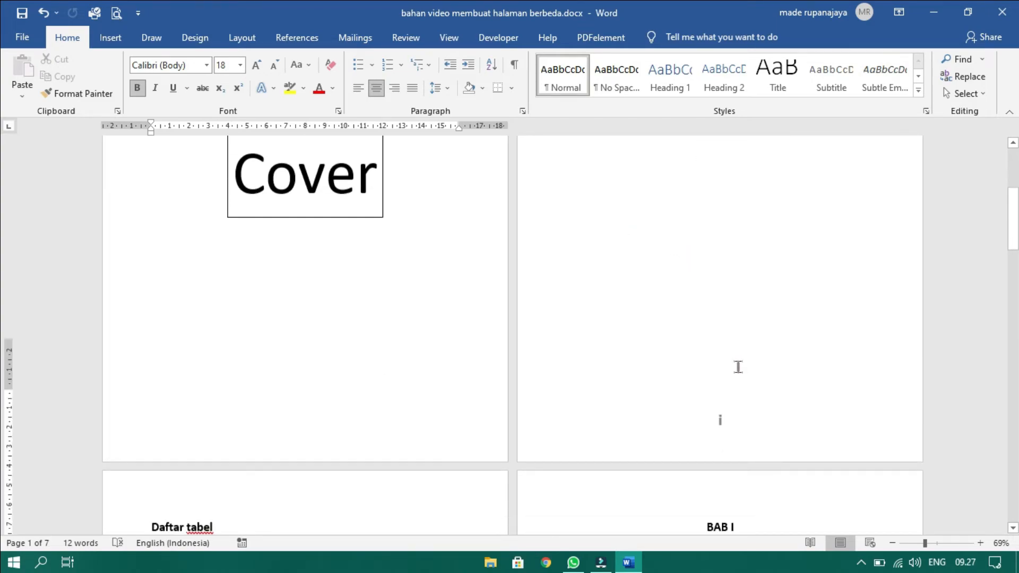
scroll(737, 367, down, 3)
scroll(730, 250, down, 4)
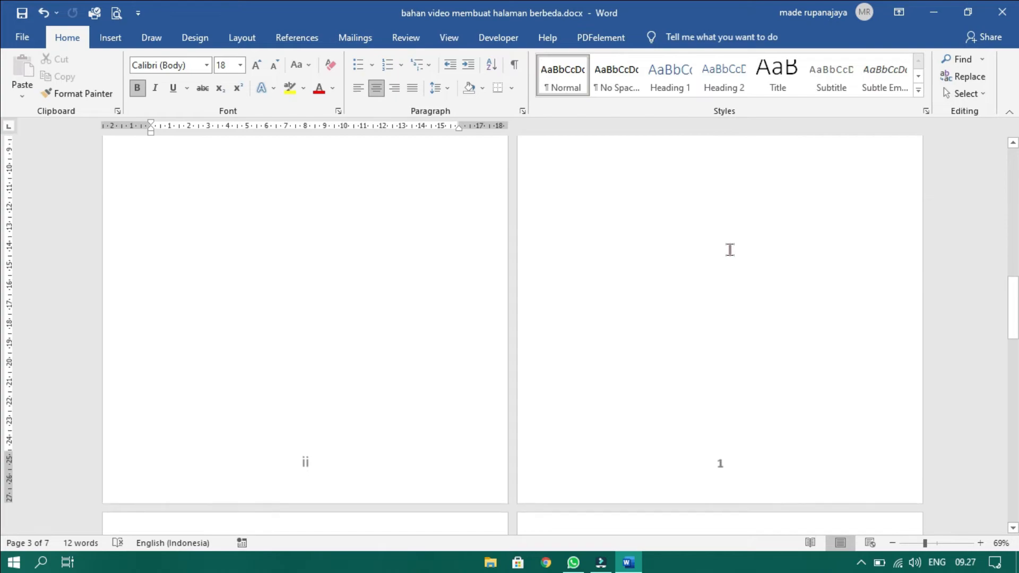
scroll(273, 287, up, 3)
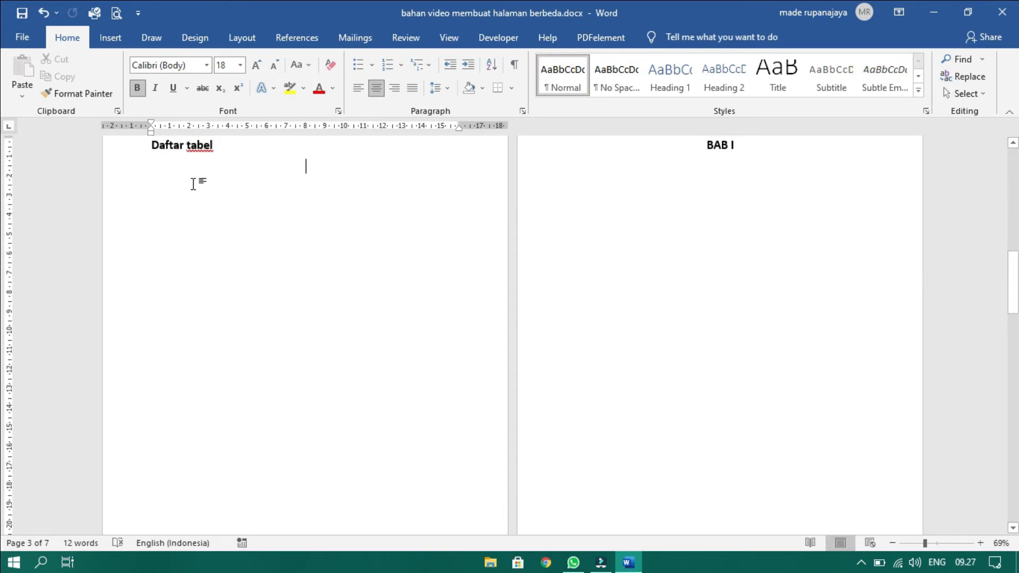
- Undo the last edit at the start of the Daftar tabel heading and recheck that page's number
click(151, 147)
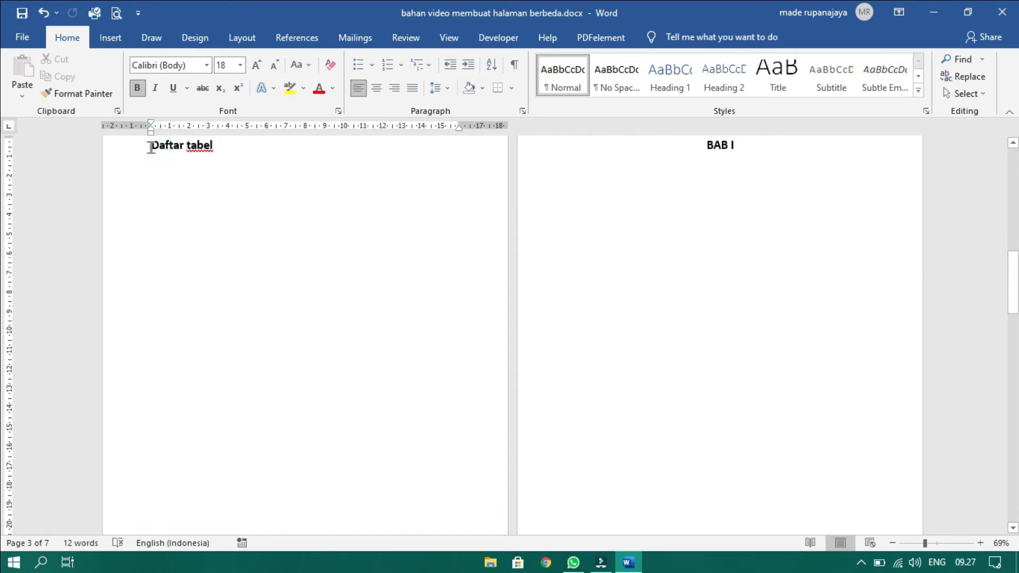
key(ctrl+z)
scroll(342, 350, down, 5)
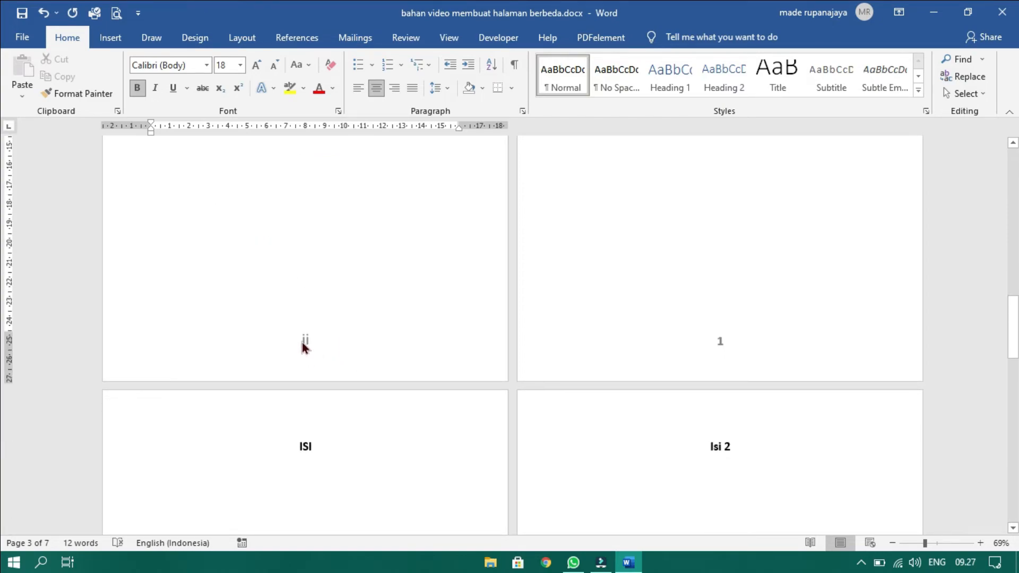
- Insert a page break after the Daftar tabel heading to add a blank page before BAB I
scroll(330, 334, up, 6)
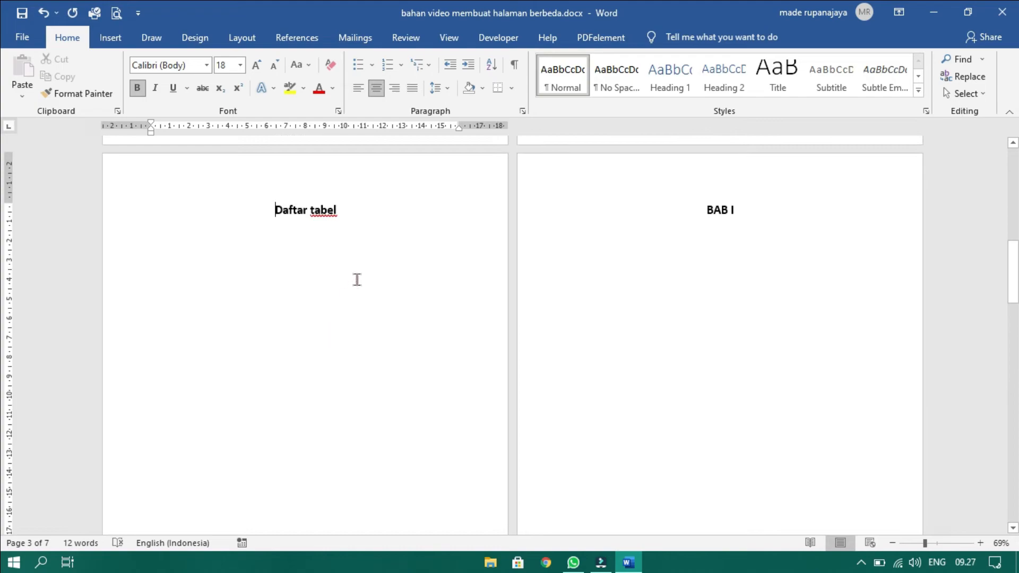
click(360, 216)
key(Return)
key(ctrl+Return)
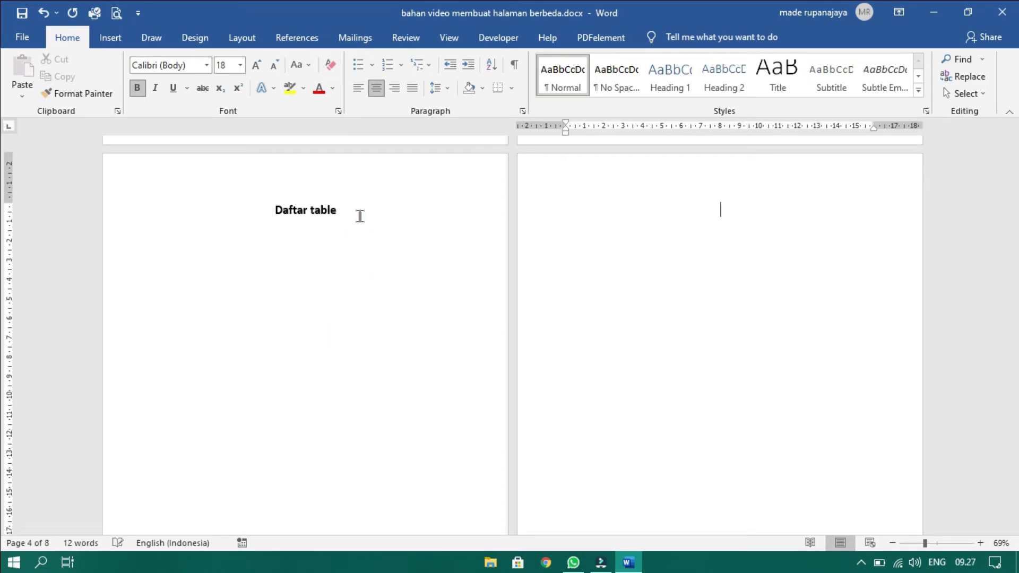
scroll(796, 320, down, 4)
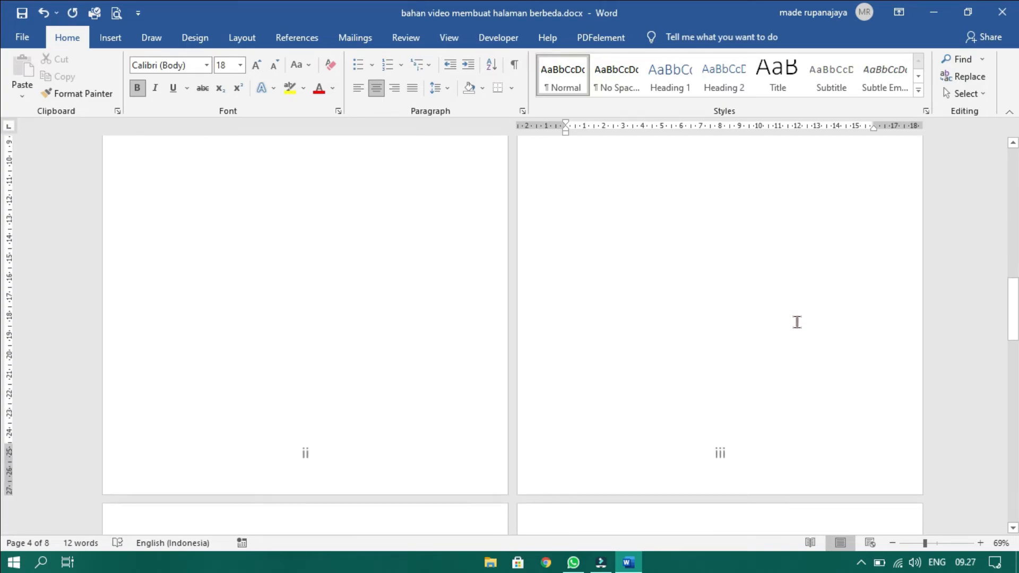
- Examine the page numbers from the added blank page through the BAB I, ISI, Isi 2 and BAB II pages
scroll(684, 462, down, 7)
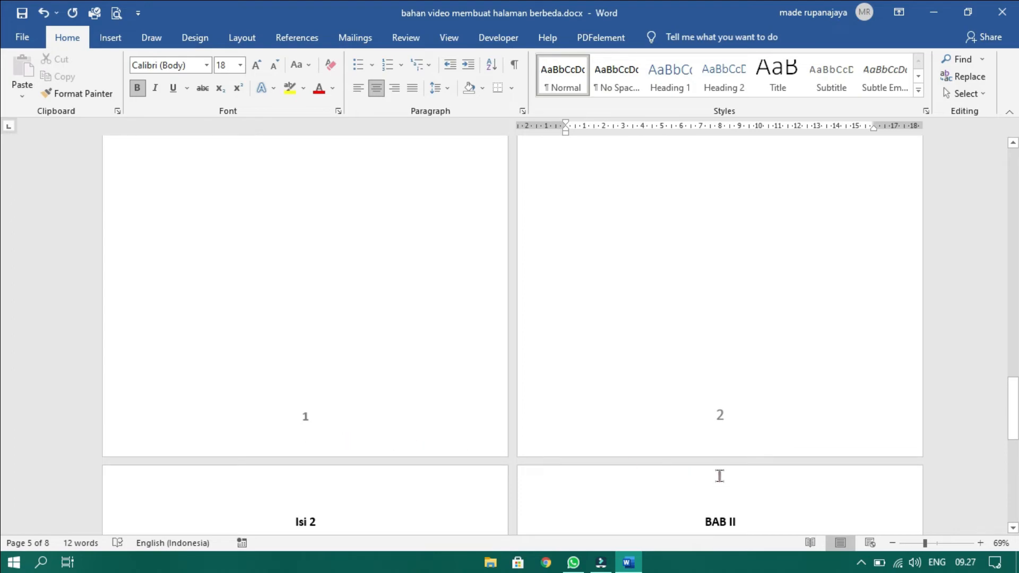
scroll(719, 475, down, 10)
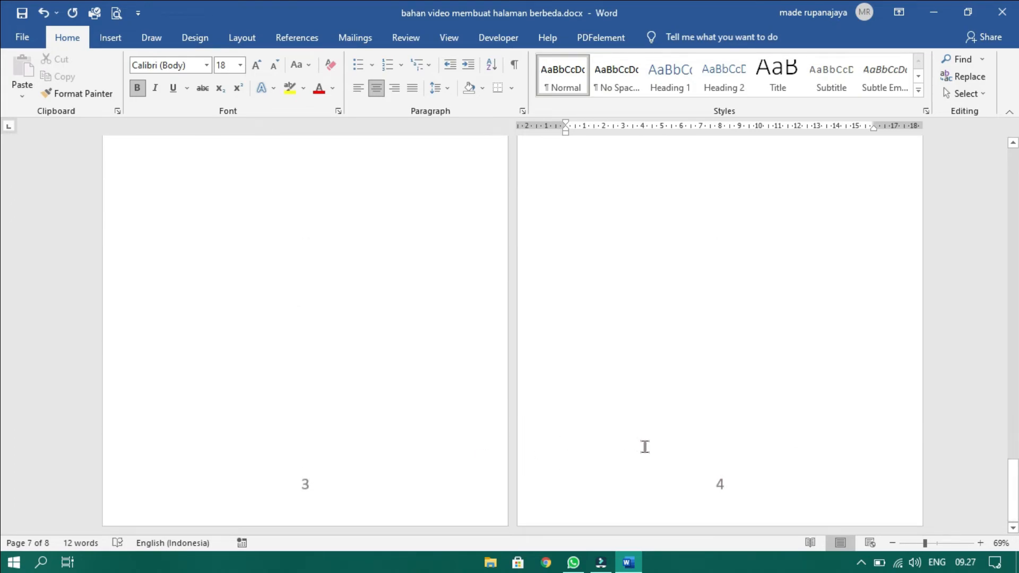
scroll(644, 447, up, 10)
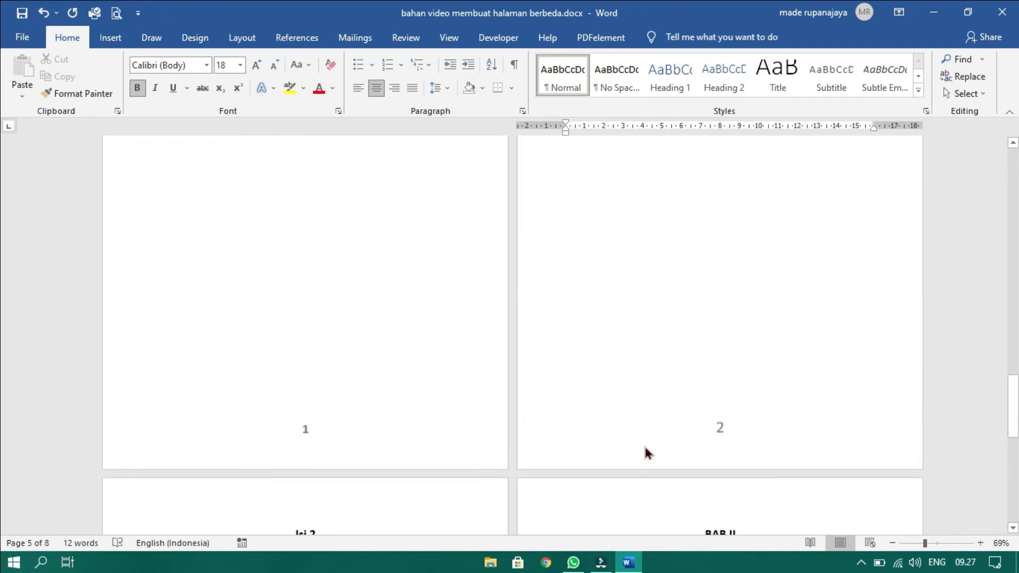
scroll(644, 444, down, 2)
scroll(644, 444, up, 7)
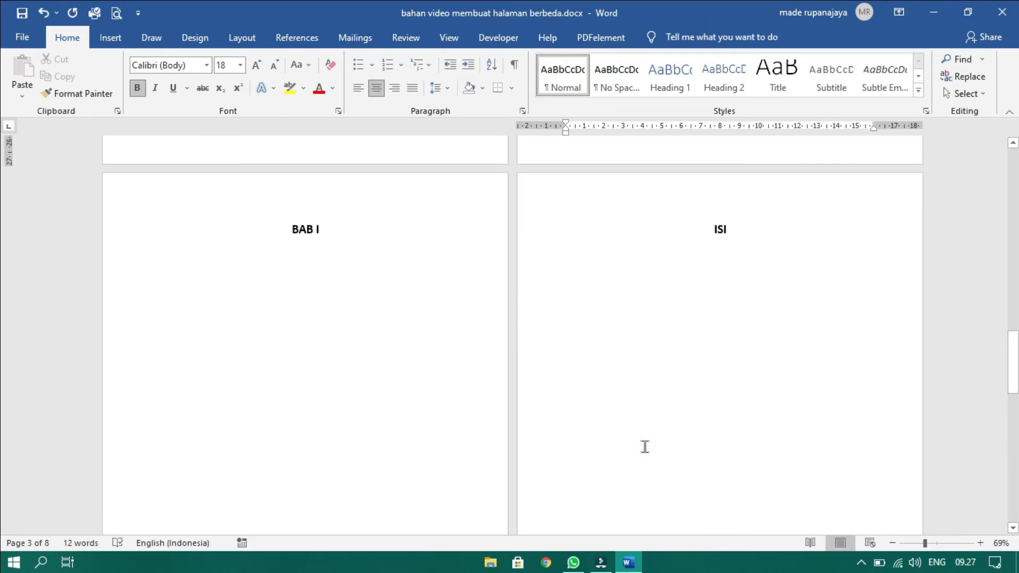
scroll(645, 446, down, 3)
scroll(645, 447, down, 5)
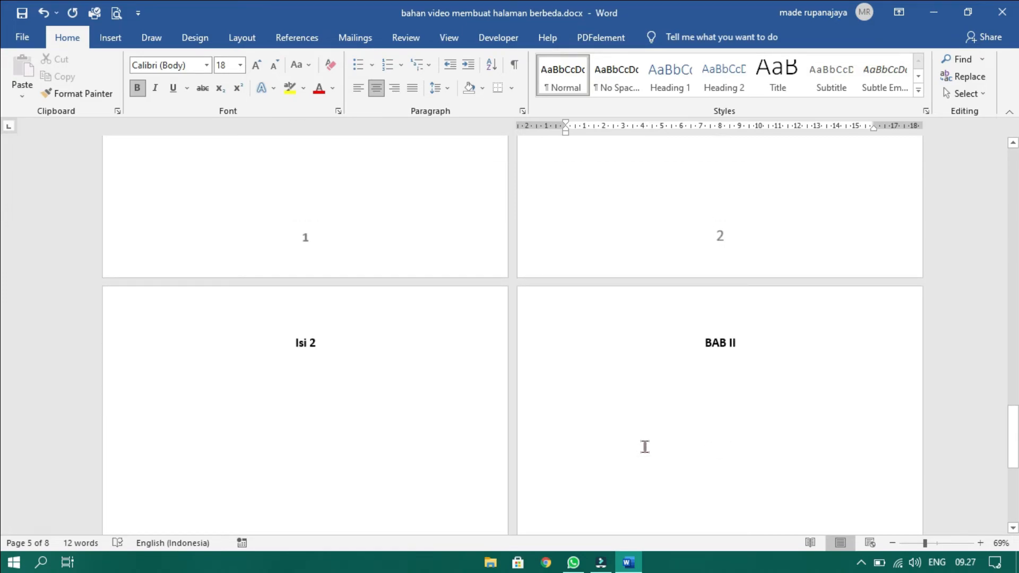
scroll(645, 447, up, 1)
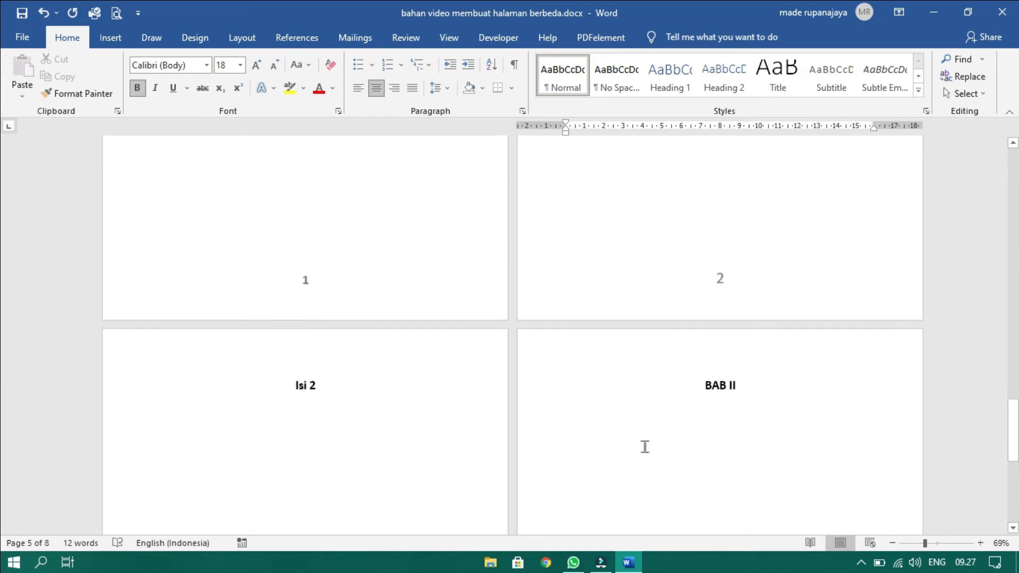
scroll(358, 252, up, 7)
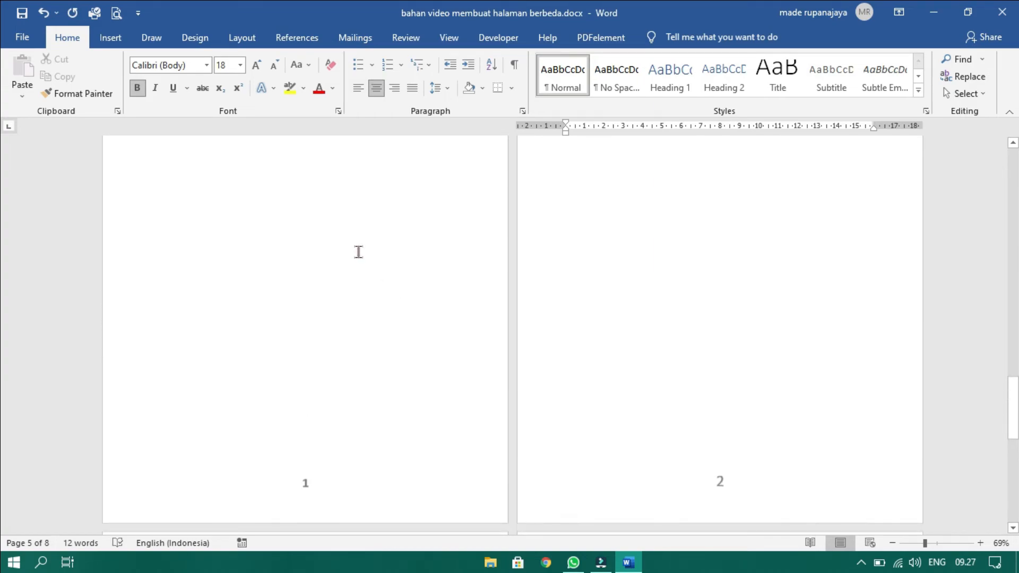
- Set the section starting at BAB I to landscape orientation and check its page numbers
click(358, 252)
scroll(358, 252, up, 3)
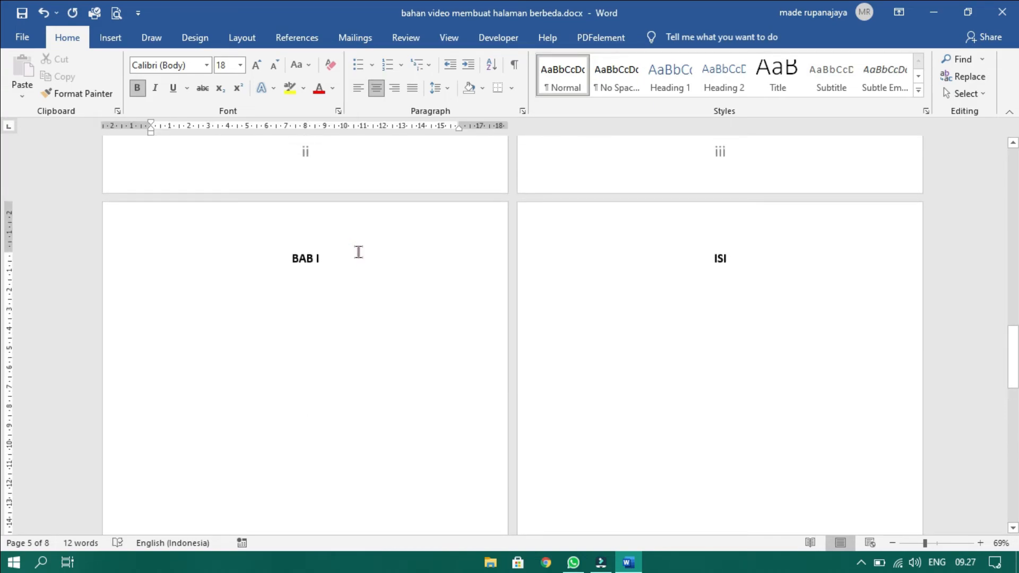
click(646, 286)
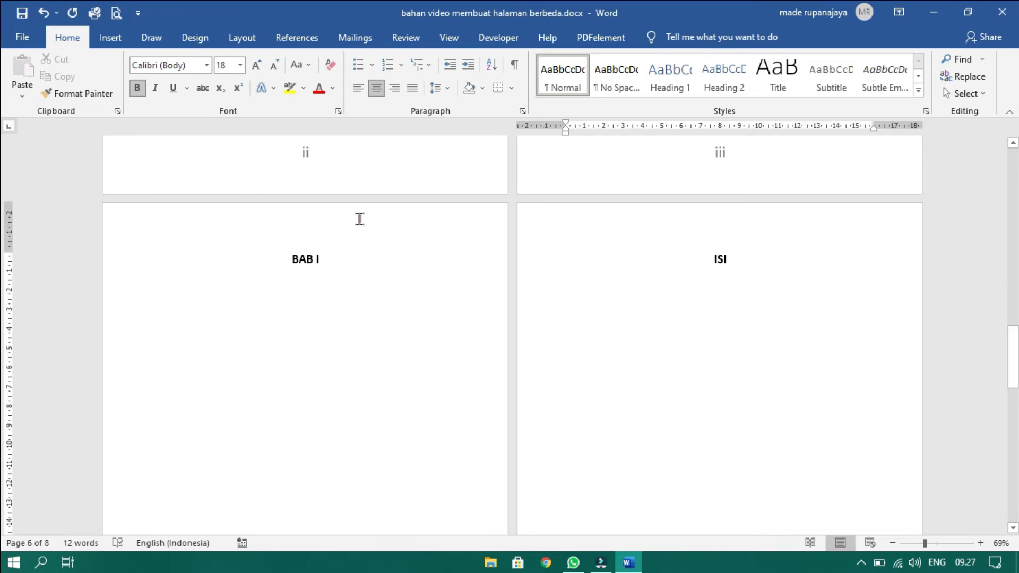
click(359, 262)
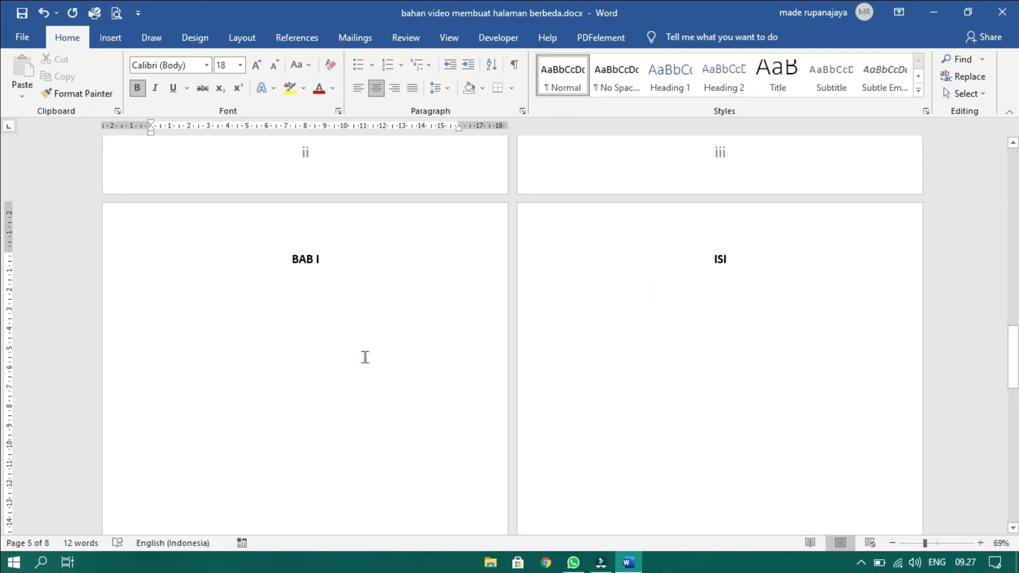
click(251, 39)
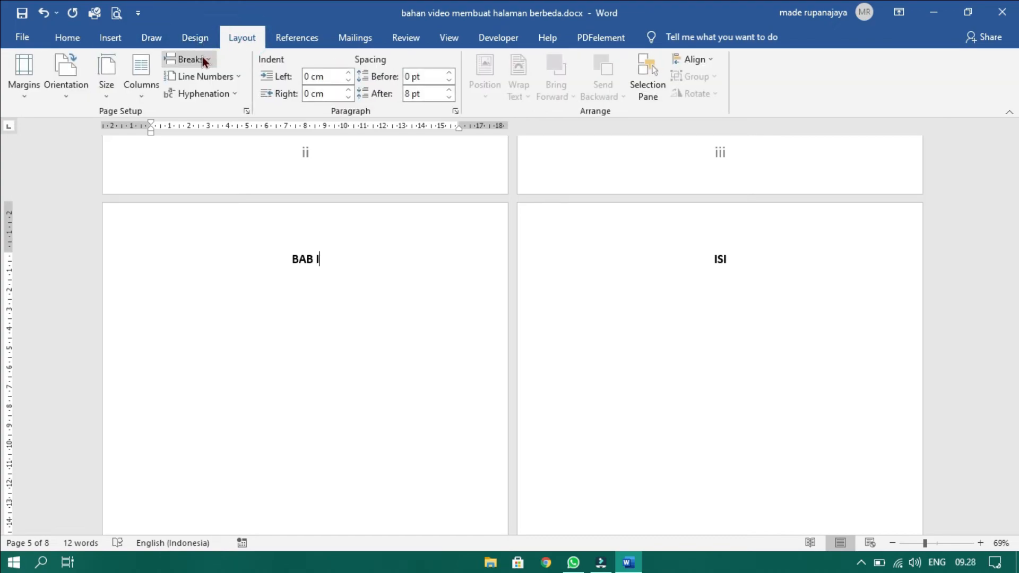
click(75, 90)
click(100, 148)
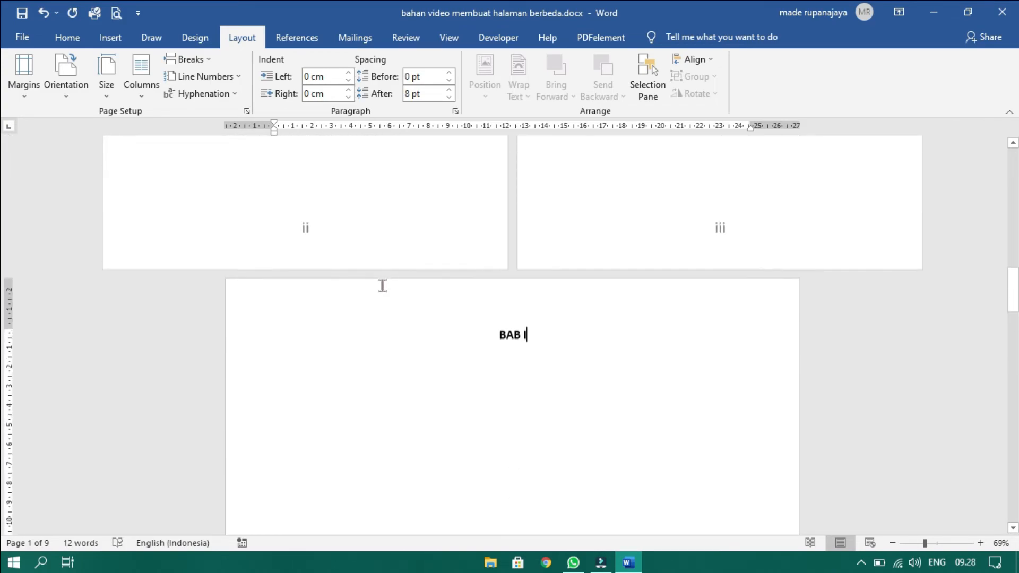
scroll(506, 469, down, 3)
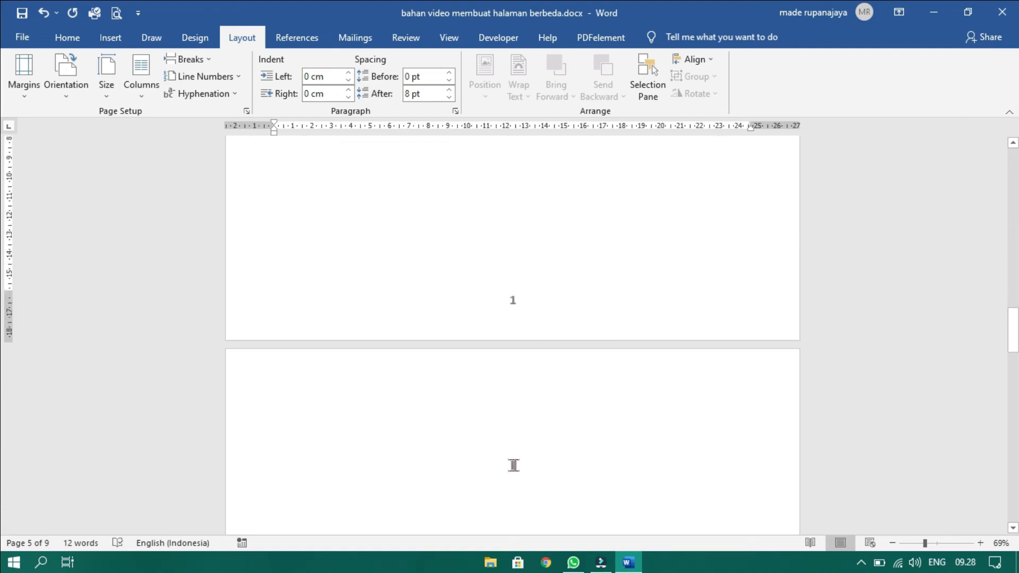
scroll(584, 487, down, 3)
scroll(587, 489, up, 3)
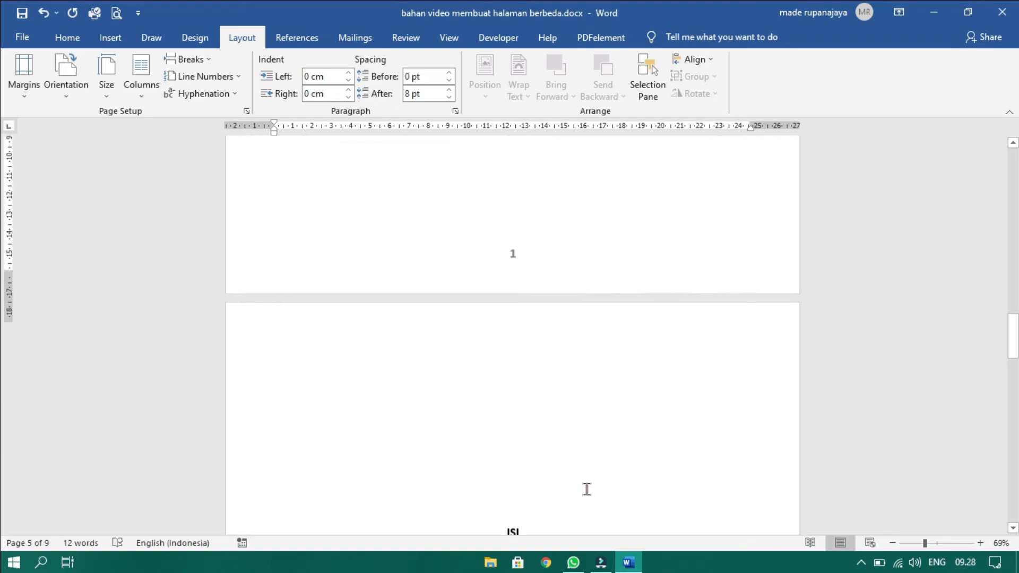
- Return the section starting at BAB I to portrait orientation
scroll(520, 253, up, 3)
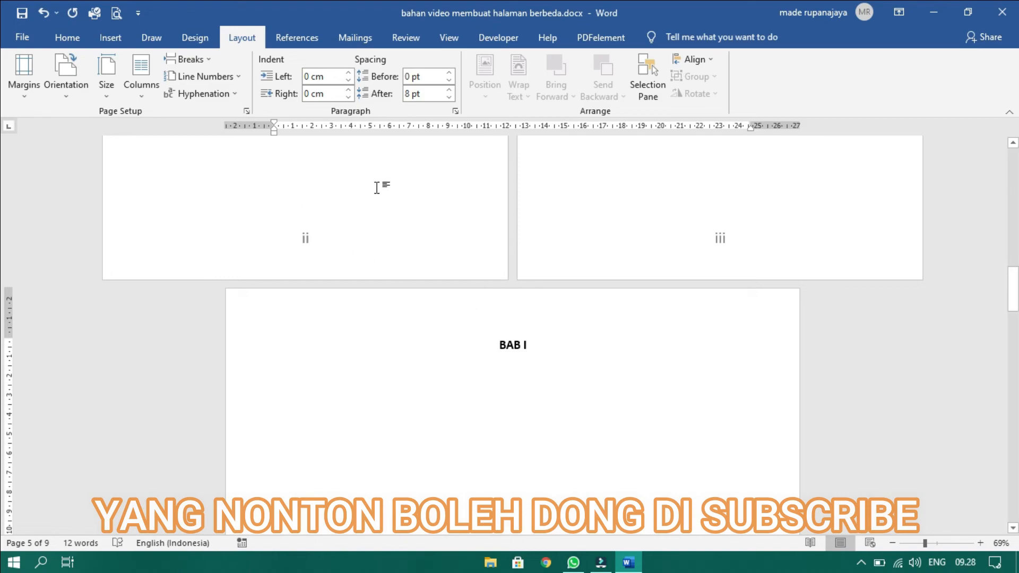
scroll(377, 187, up, 3)
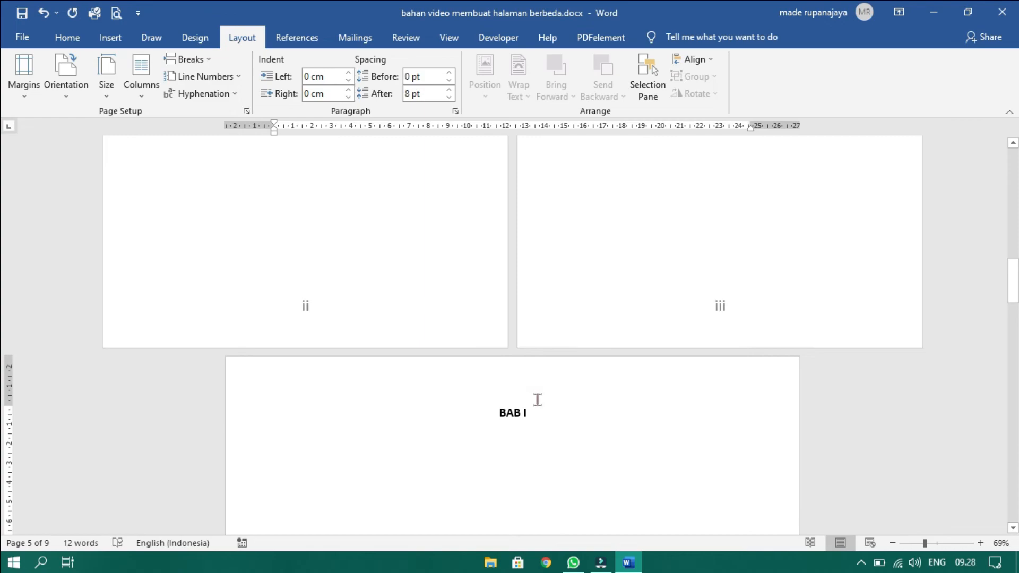
click(61, 91)
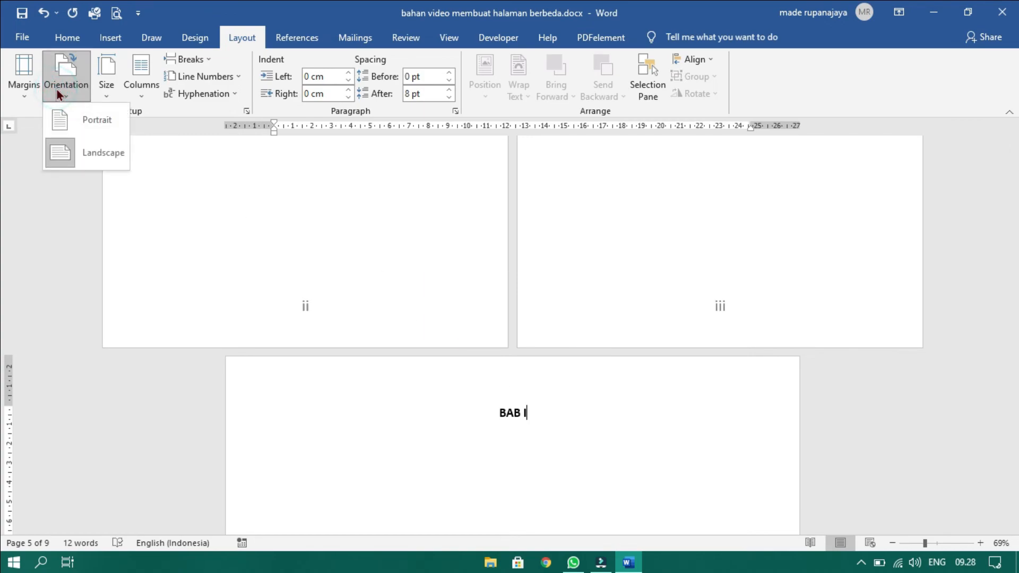
click(80, 111)
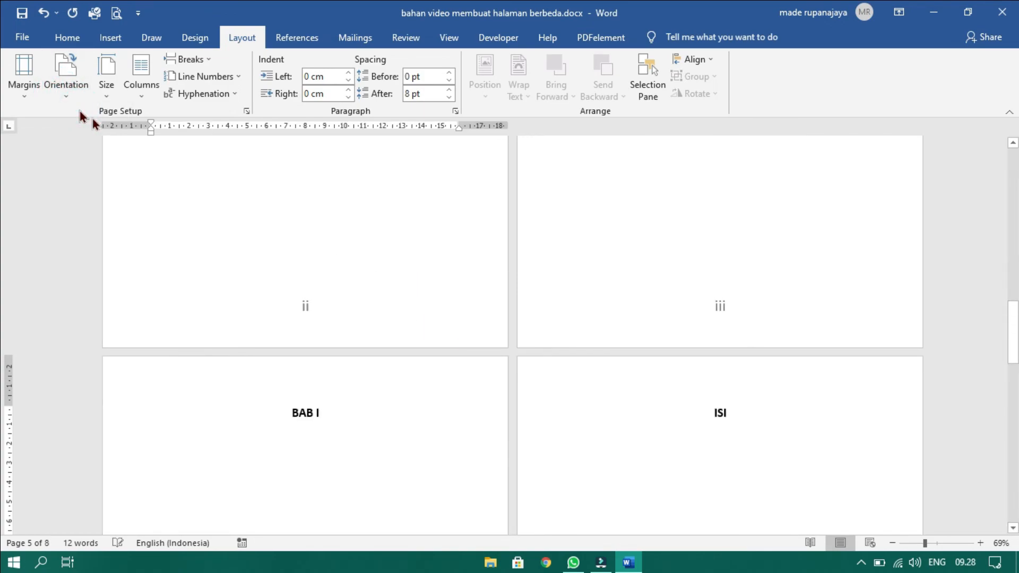
- Examine the numbering on the Cover, Daftar ISI and Daftar tabel pages
scroll(379, 316, up, 15)
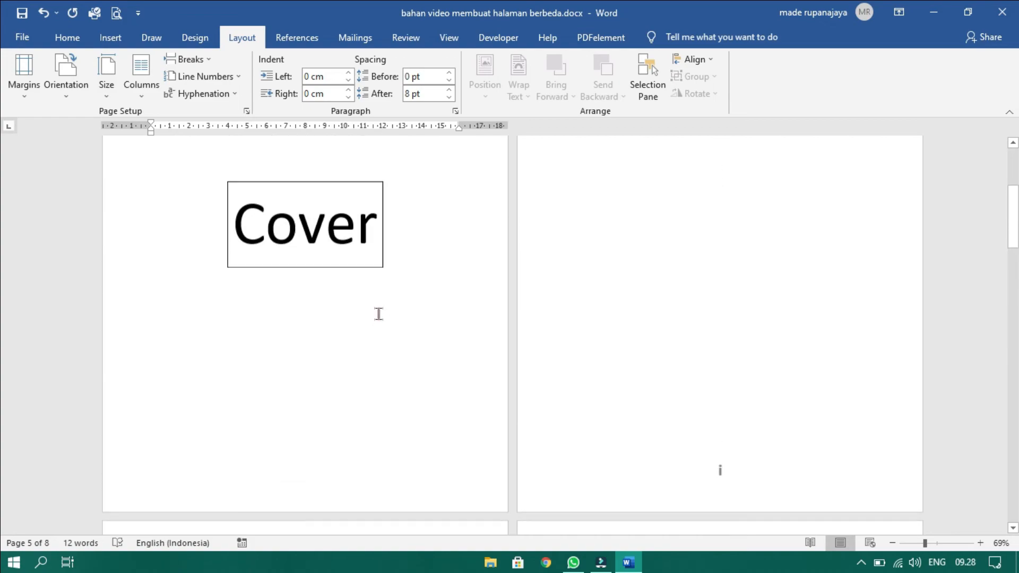
scroll(504, 417, up, 1)
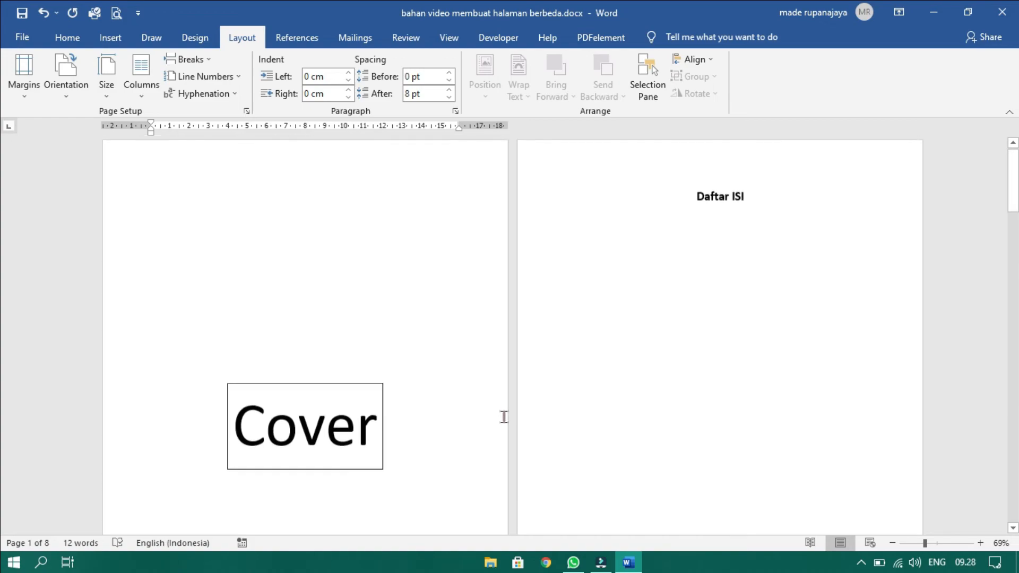
scroll(503, 417, down, 5)
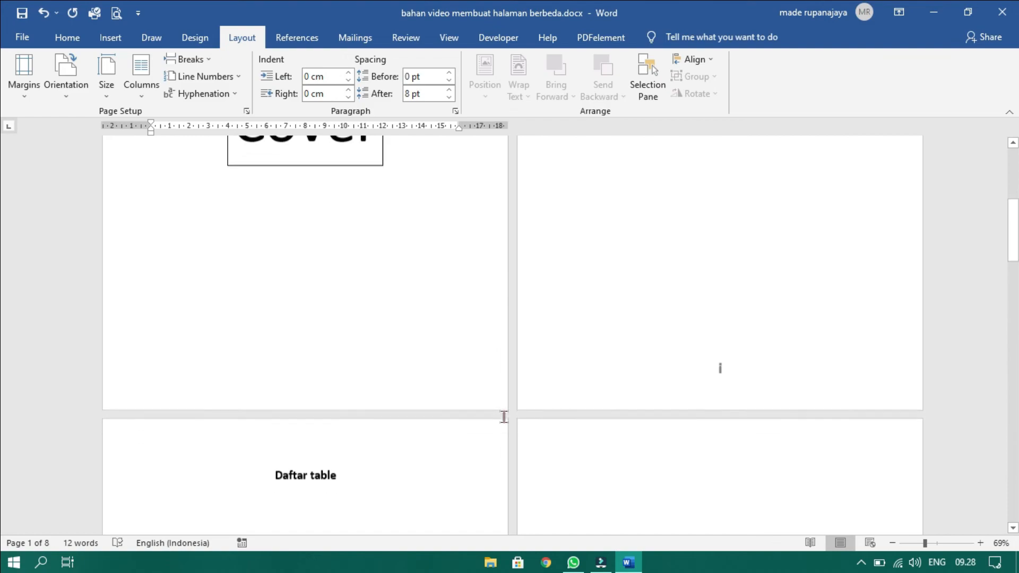
scroll(504, 417, down, 2)
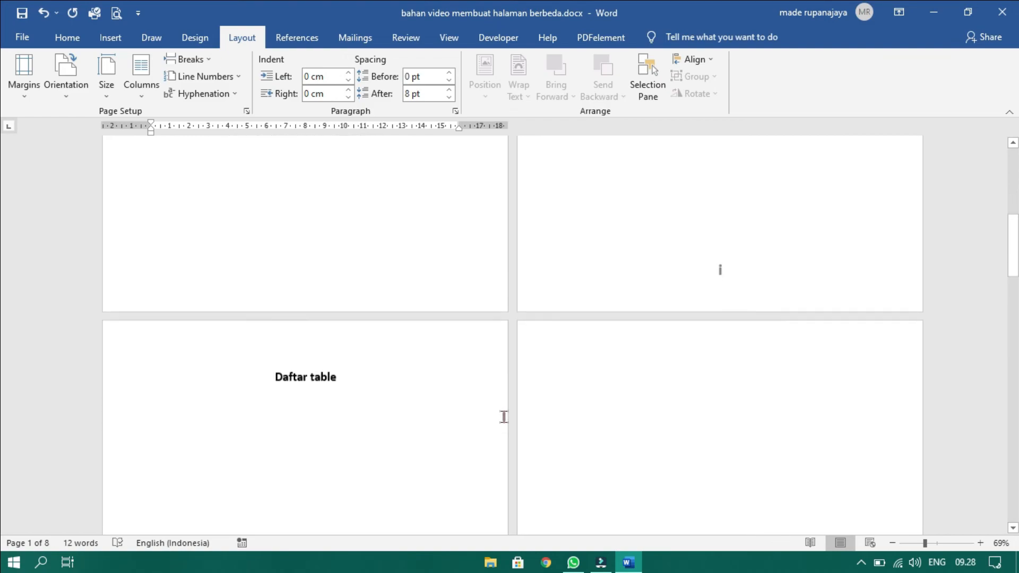
scroll(636, 306, up, 3)
scroll(635, 306, up, 2)
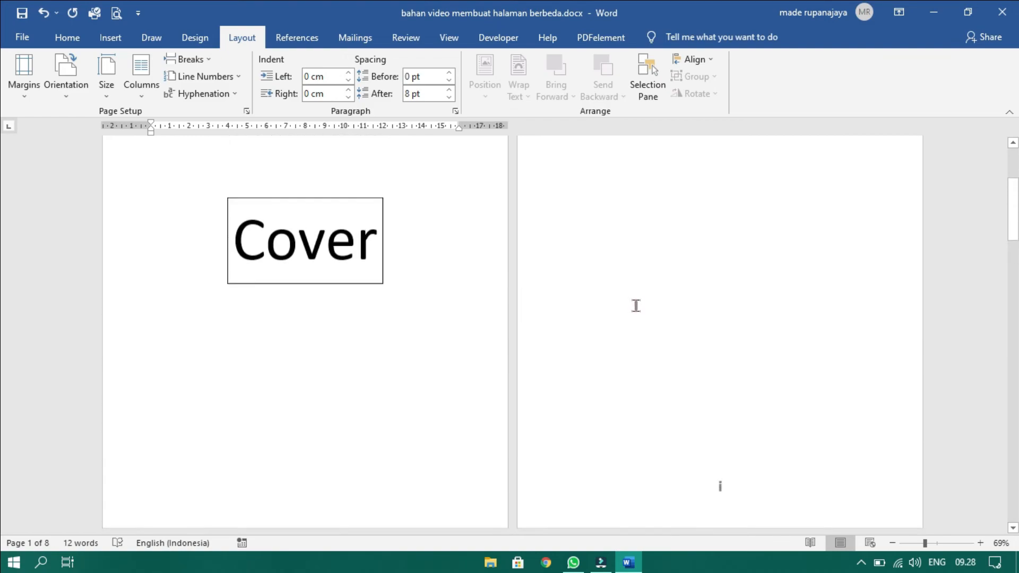
scroll(636, 306, down, 2)
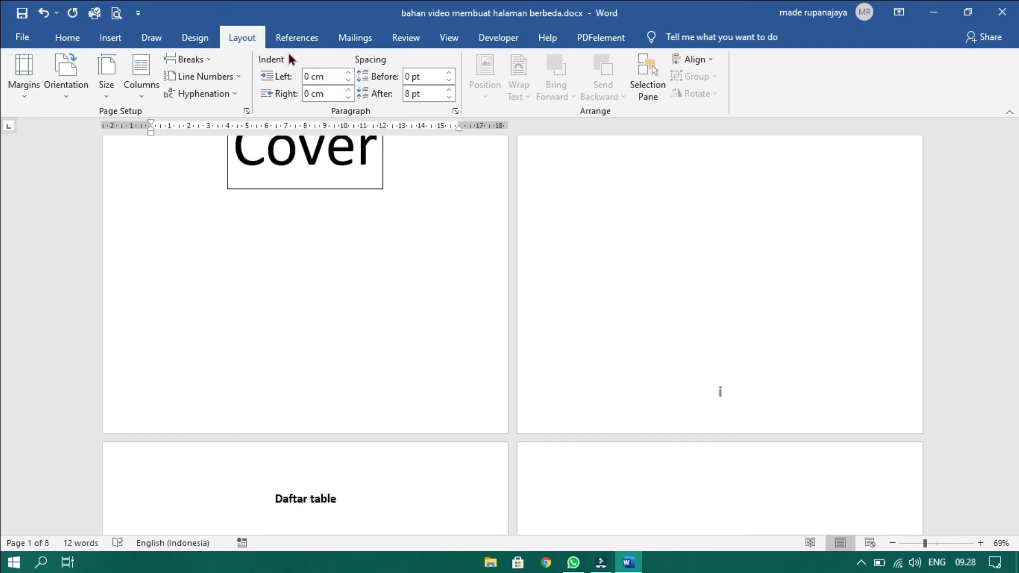
- Place the cursor in the Daftar ISI page body and review the available page and section break types
right_click(636, 412)
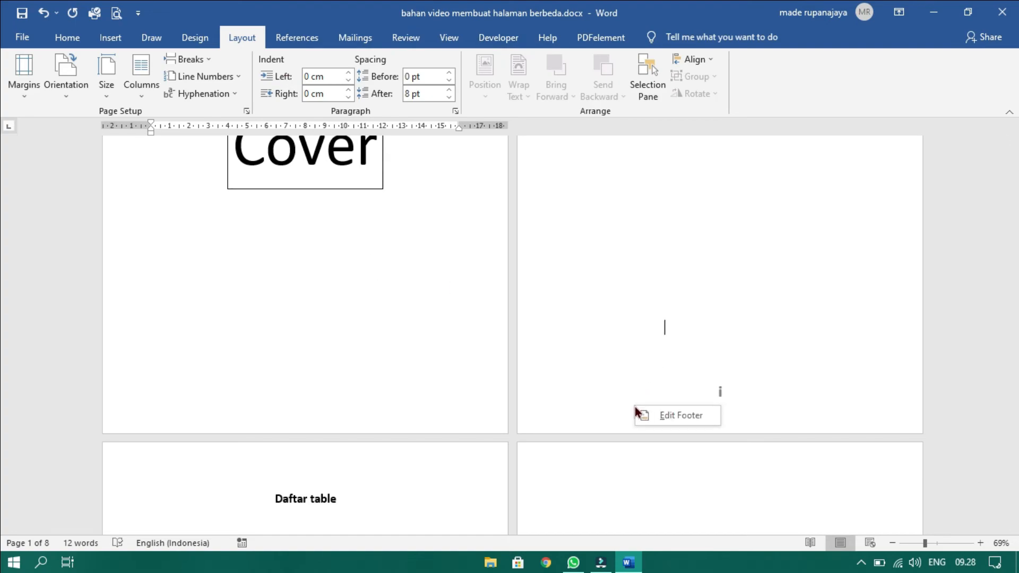
click(640, 269)
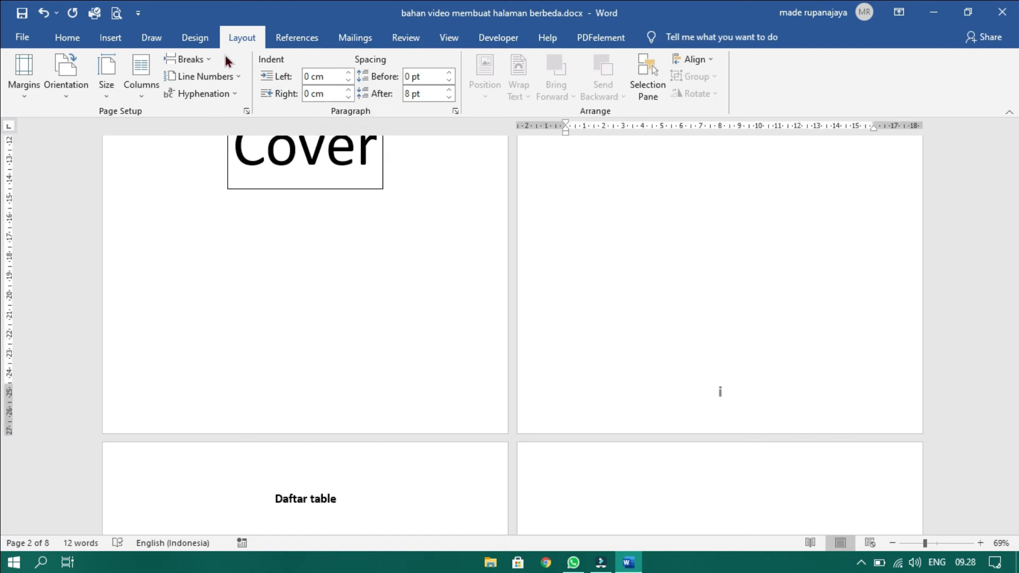
click(181, 40)
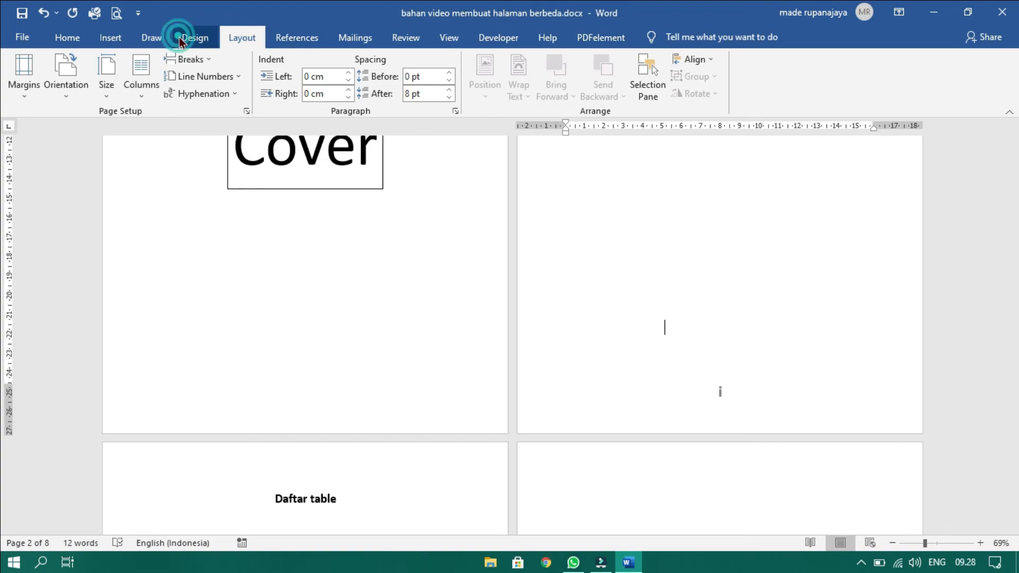
click(101, 41)
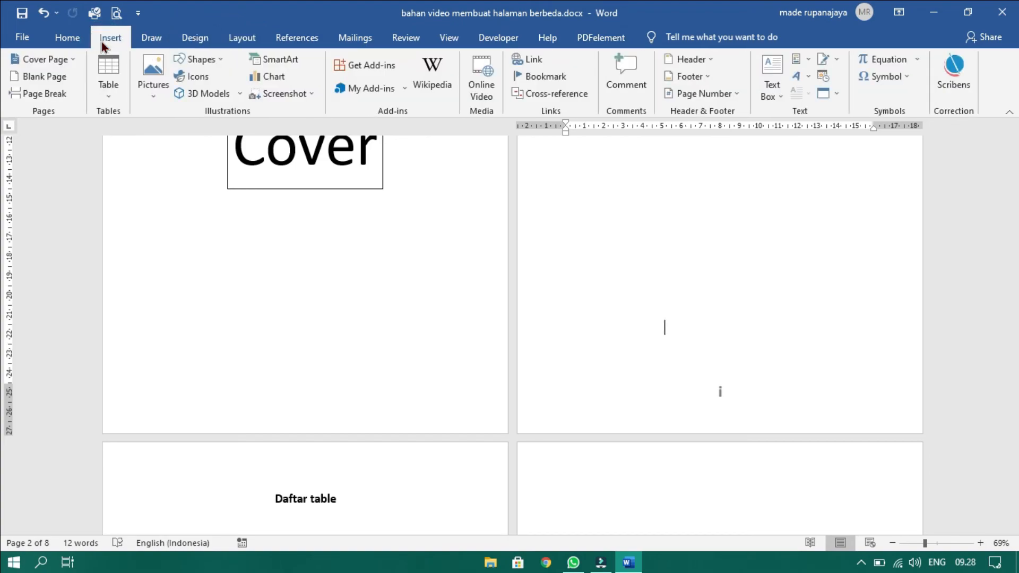
click(228, 39)
click(190, 60)
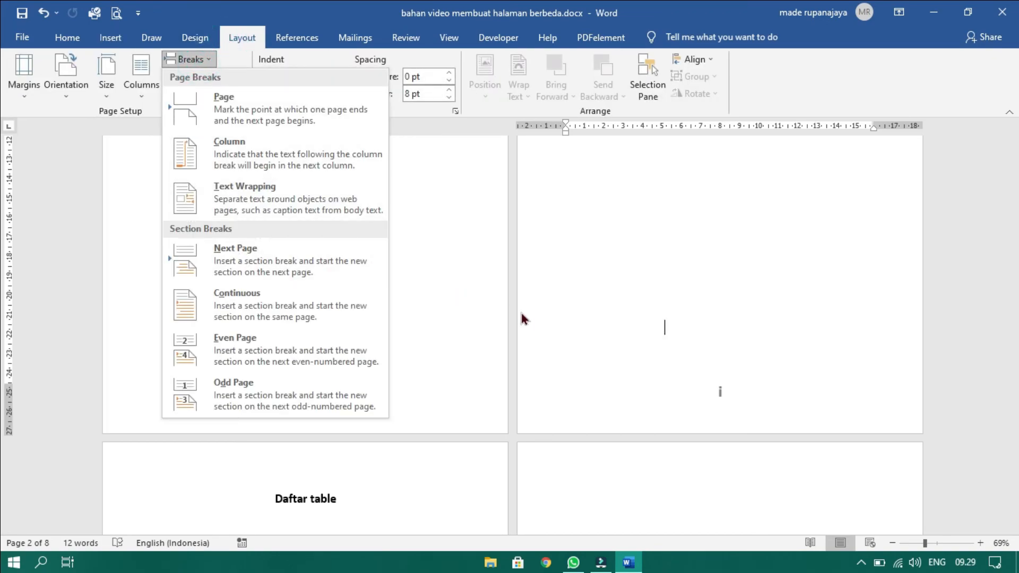
click(582, 311)
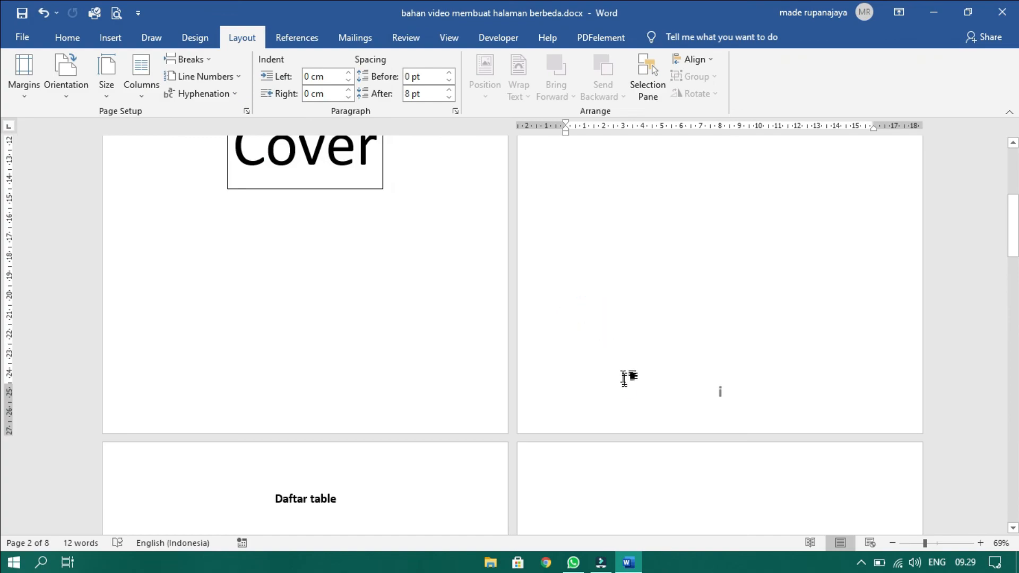
- Open the Section 2 first page footer on the Daftar ISI page for editing and place the cursor in it
right_click(653, 412)
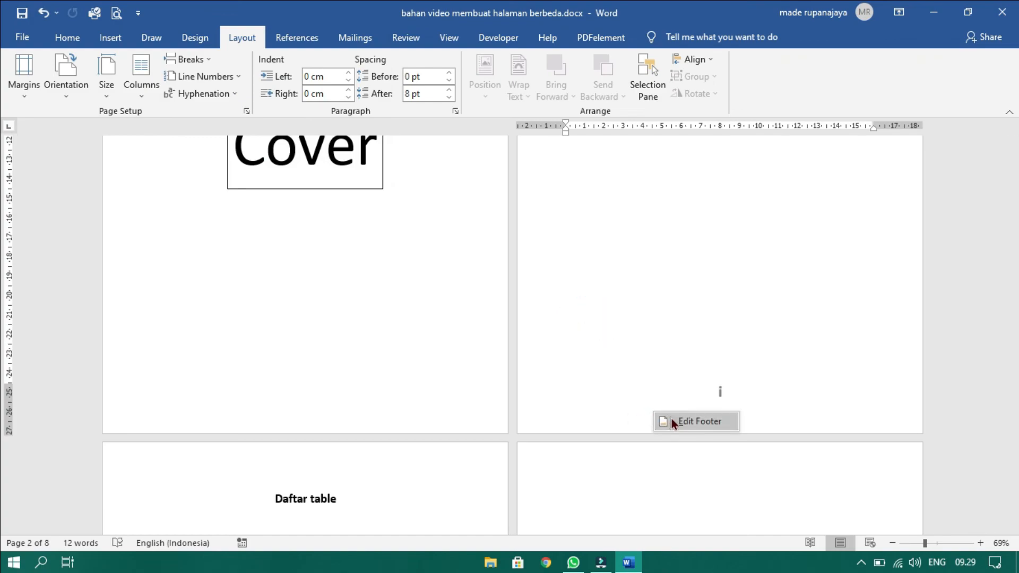
click(673, 421)
scroll(672, 421, down, 1)
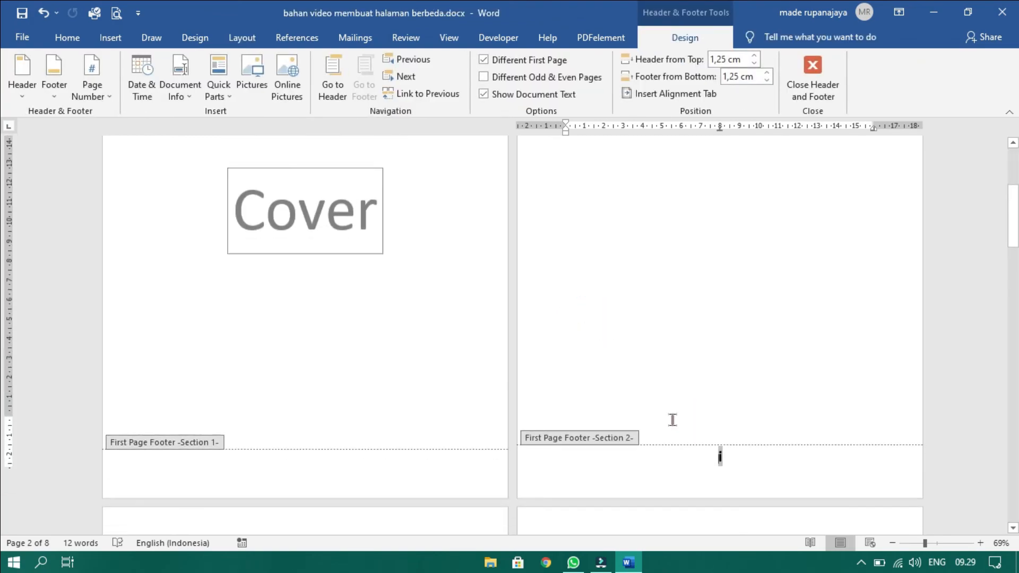
click(759, 435)
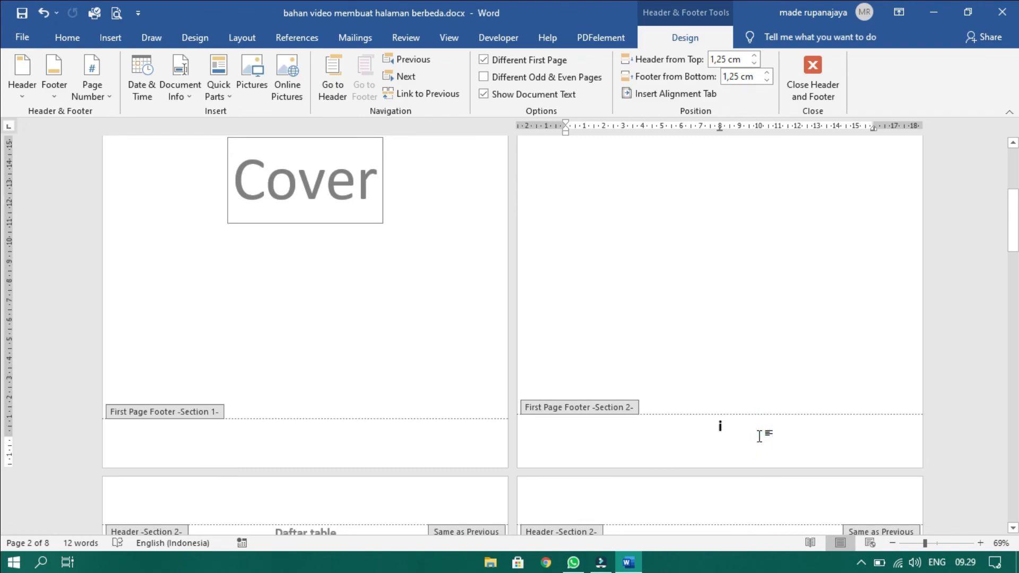